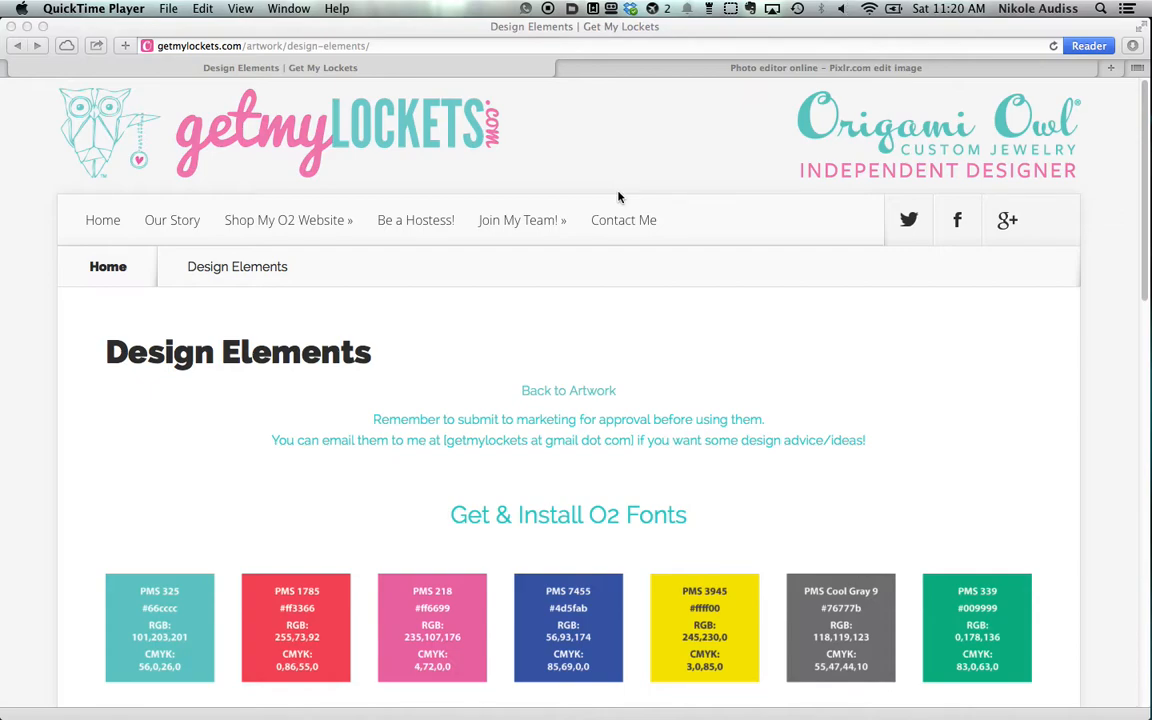
- Open getmybusinesscards.com in a new browser tab
click(1116, 76)
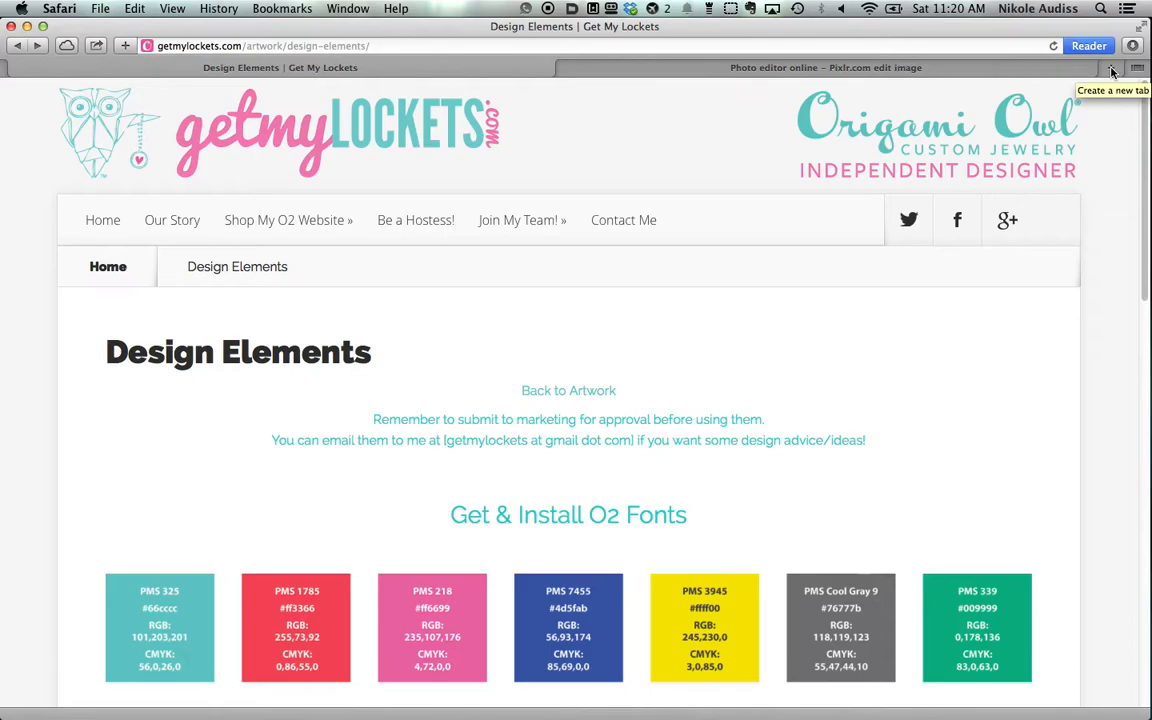
click(1111, 70)
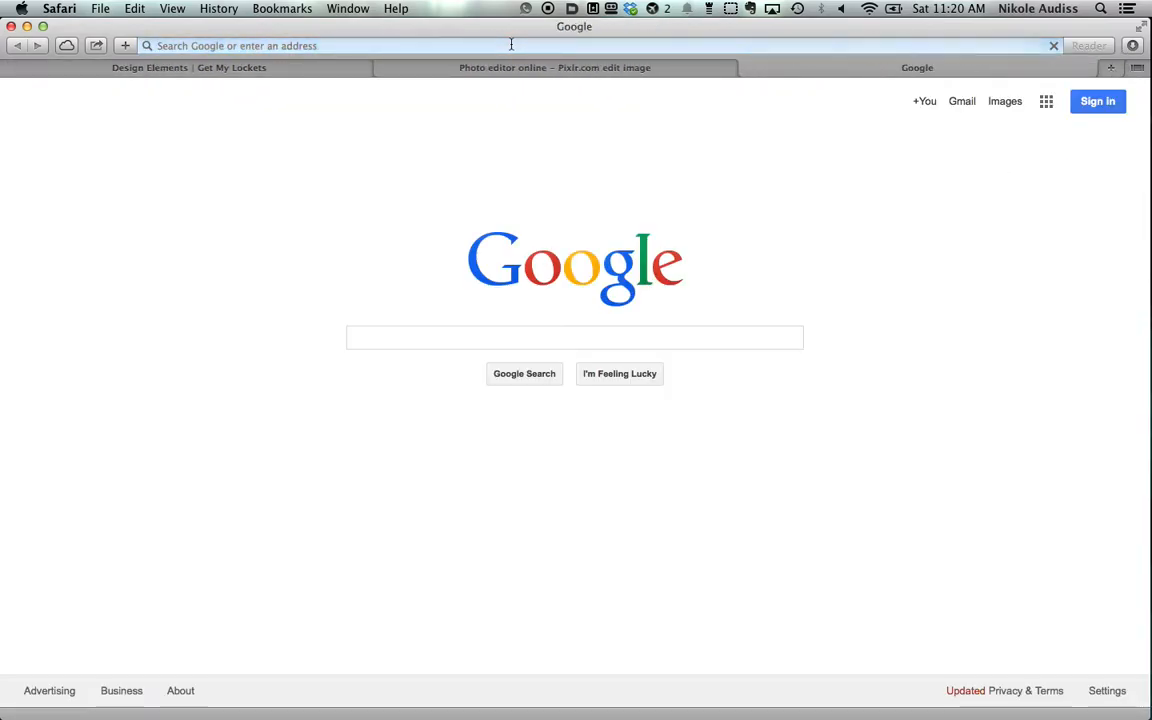
text(getm)
click(187, 45)
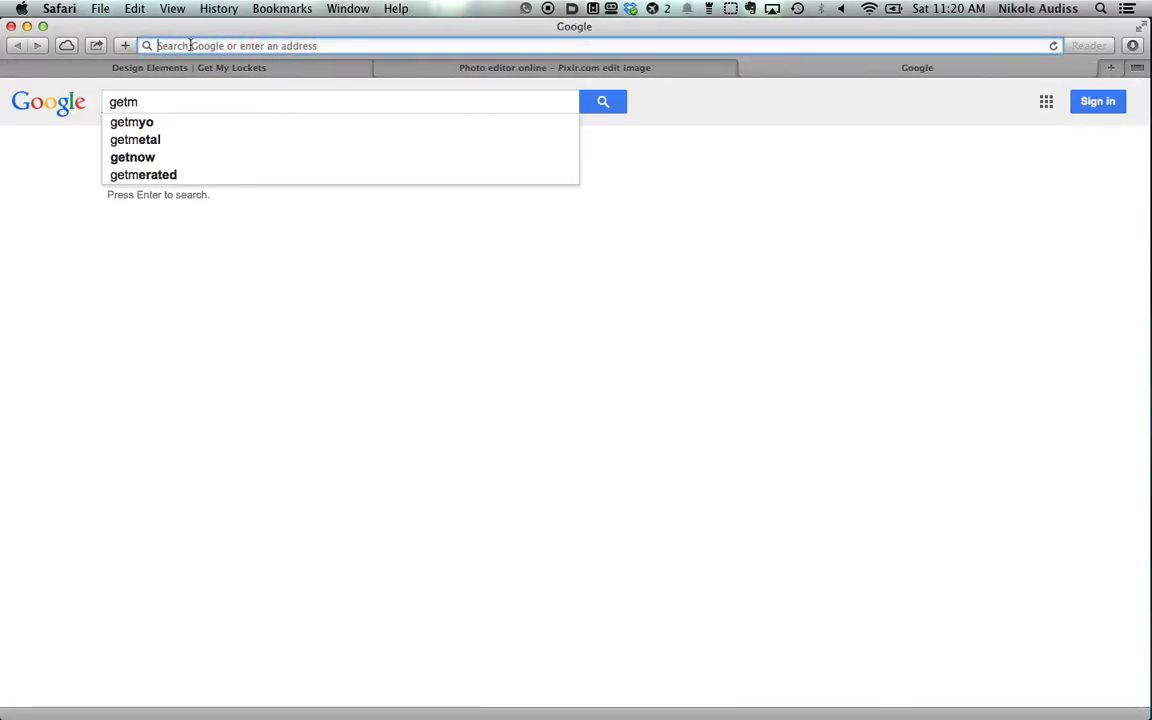
text(getmybusinesscards.com)
key(Return)
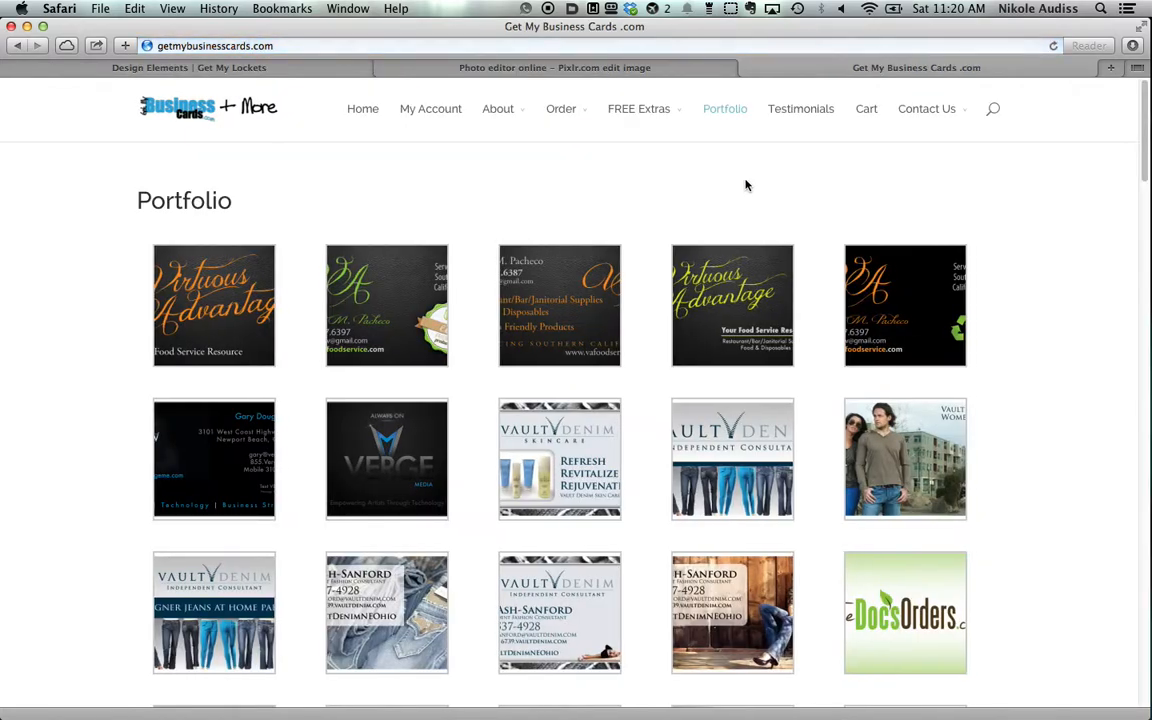
- Open the 4 x 4 Postcards product among the My Artwork Is Ready! orders and find its template downloads
mouse_move(676, 137)
mouse_move(565, 113)
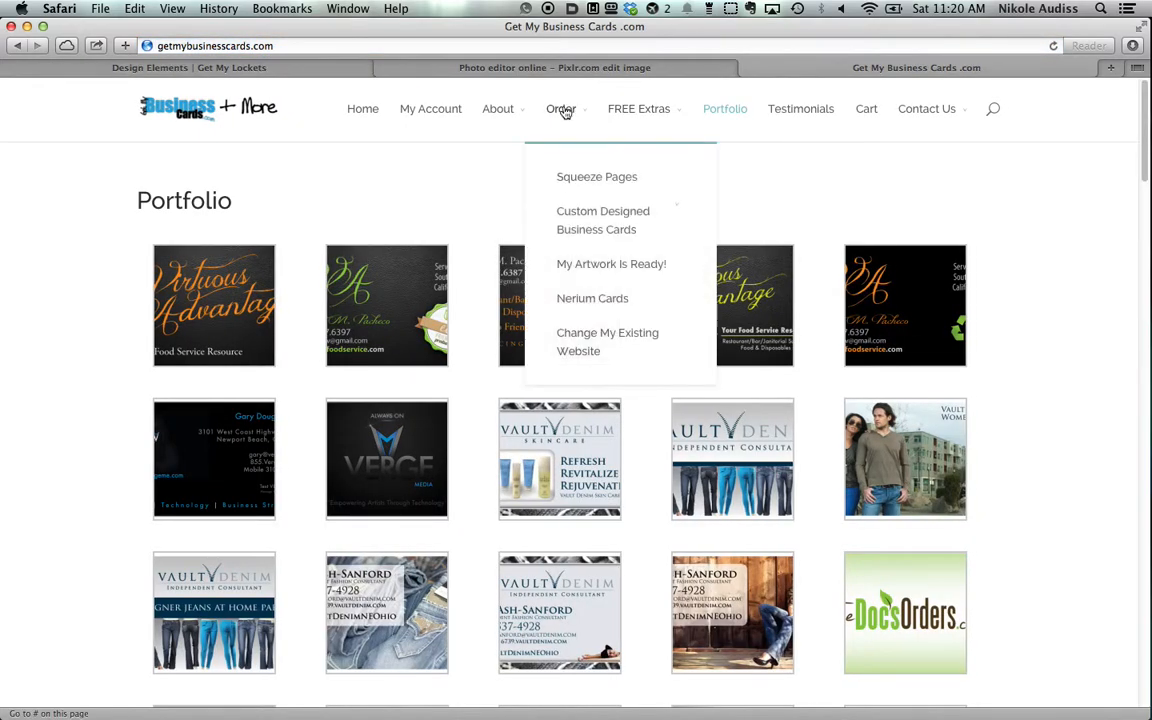
click(597, 269)
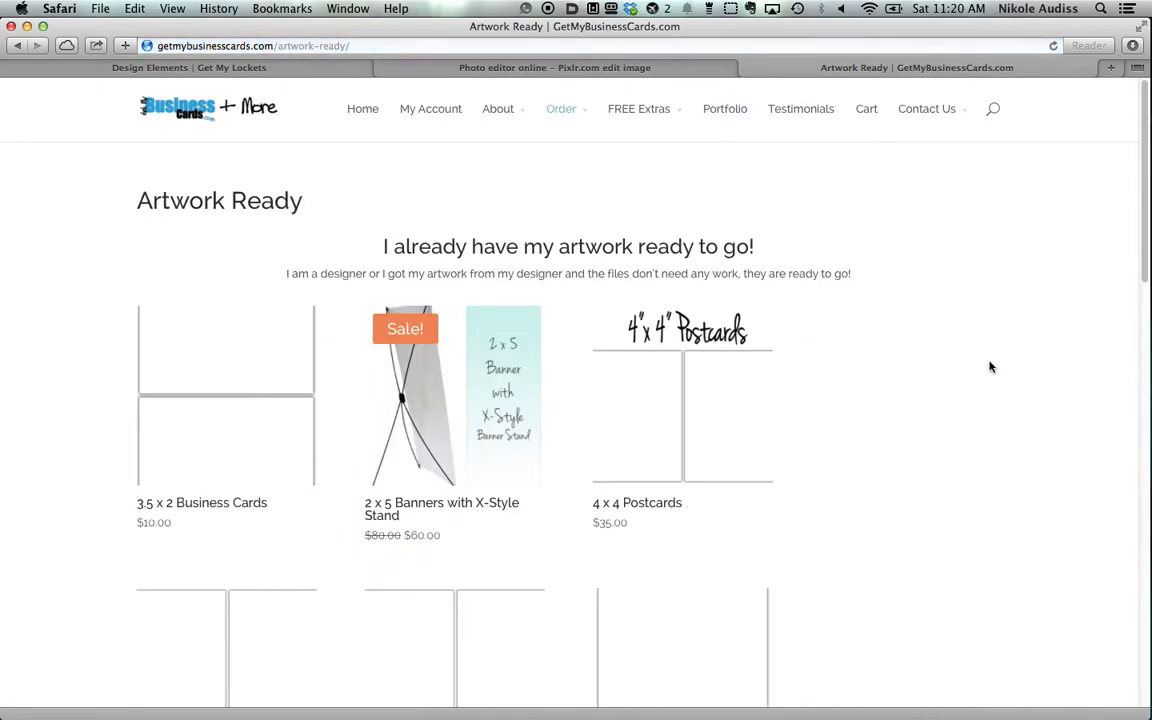
click(720, 375)
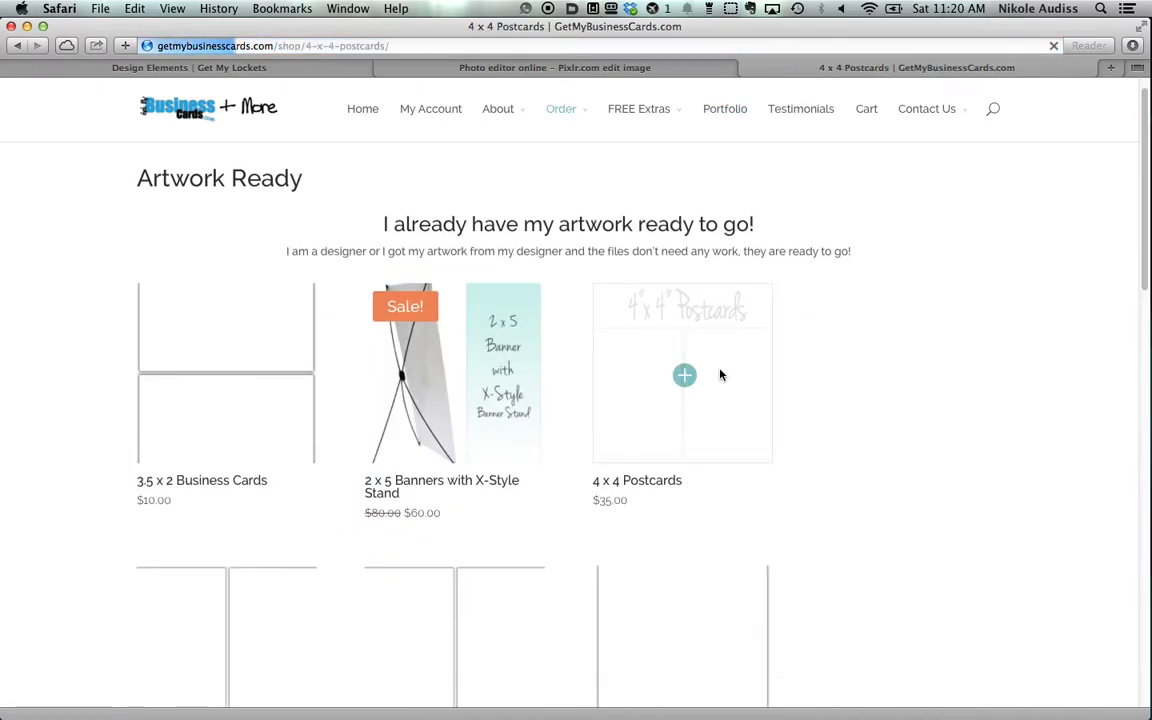
scroll(857, 372, down, 10)
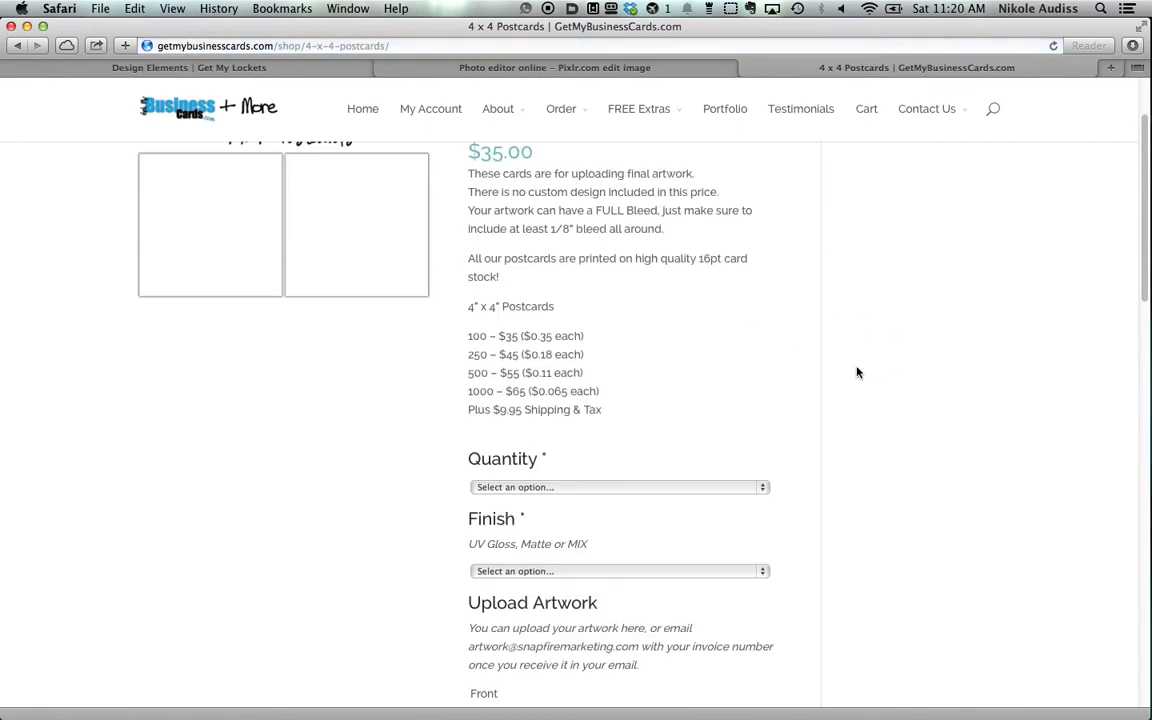
scroll(857, 372, down, 3)
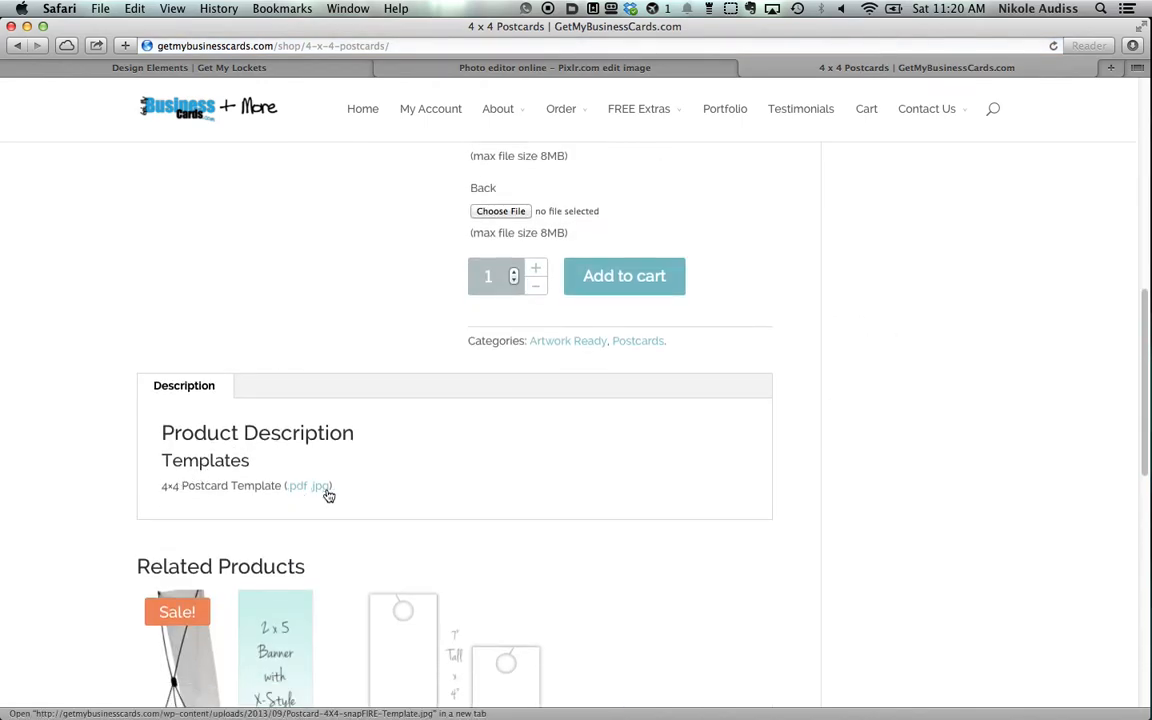
scroll(401, 498, down, 1)
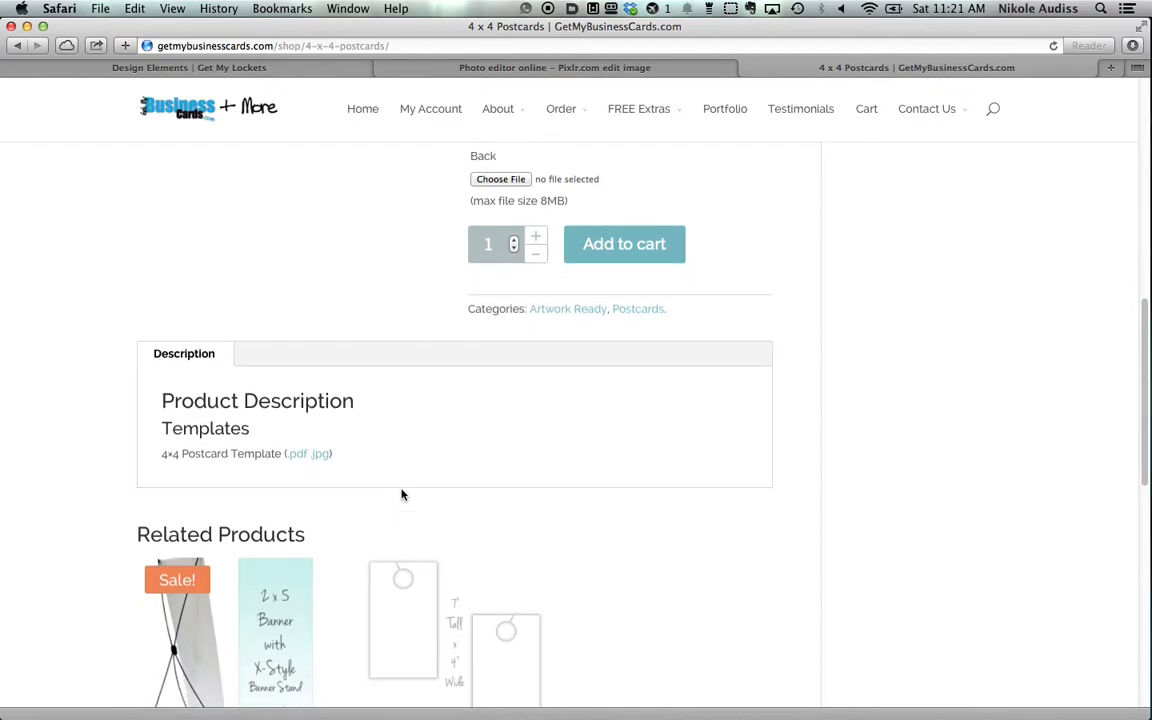
click(321, 456)
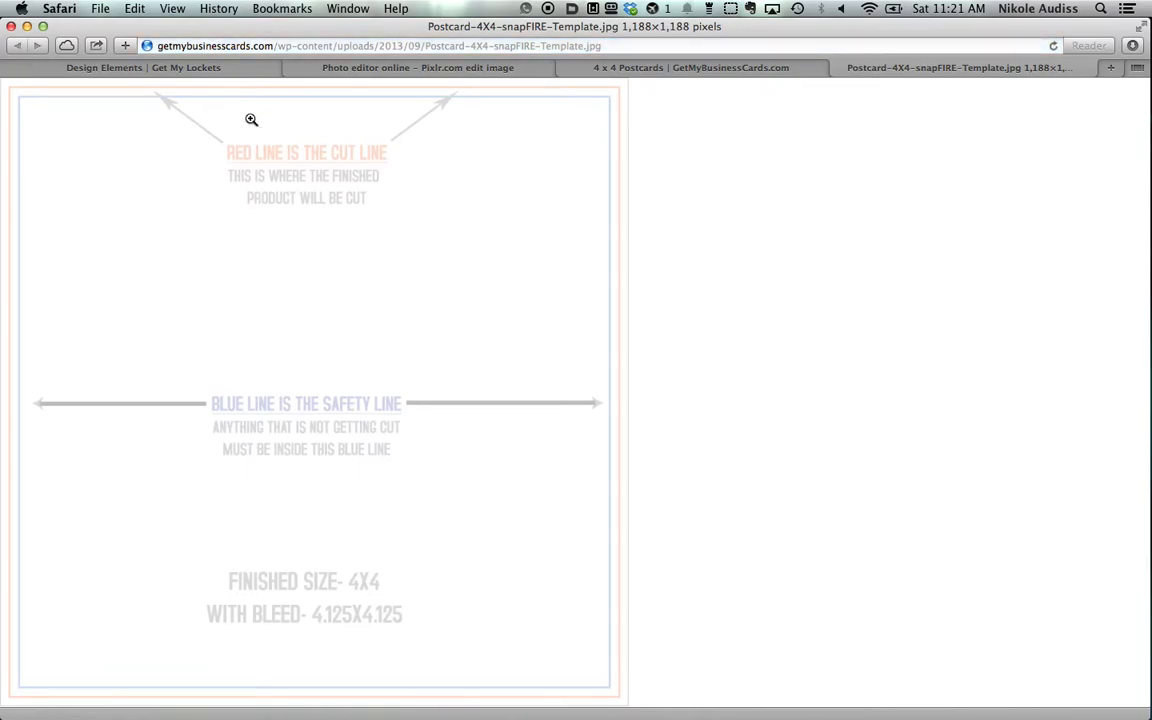
click(100, 8)
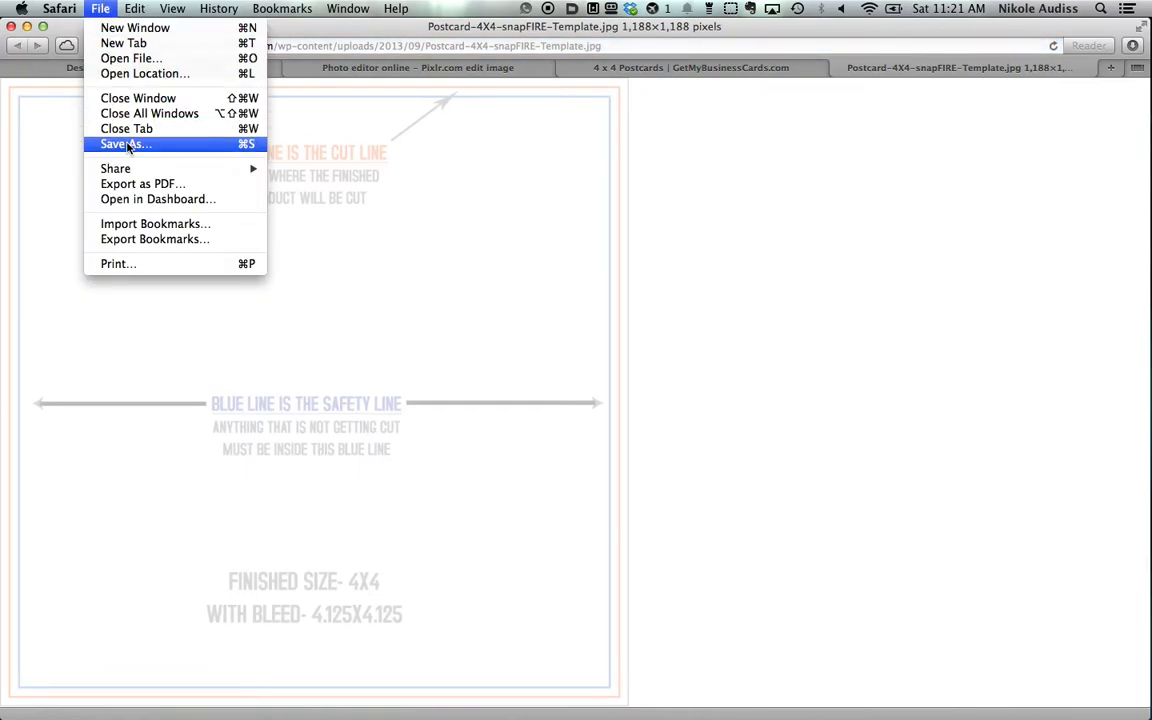
click(89, 6)
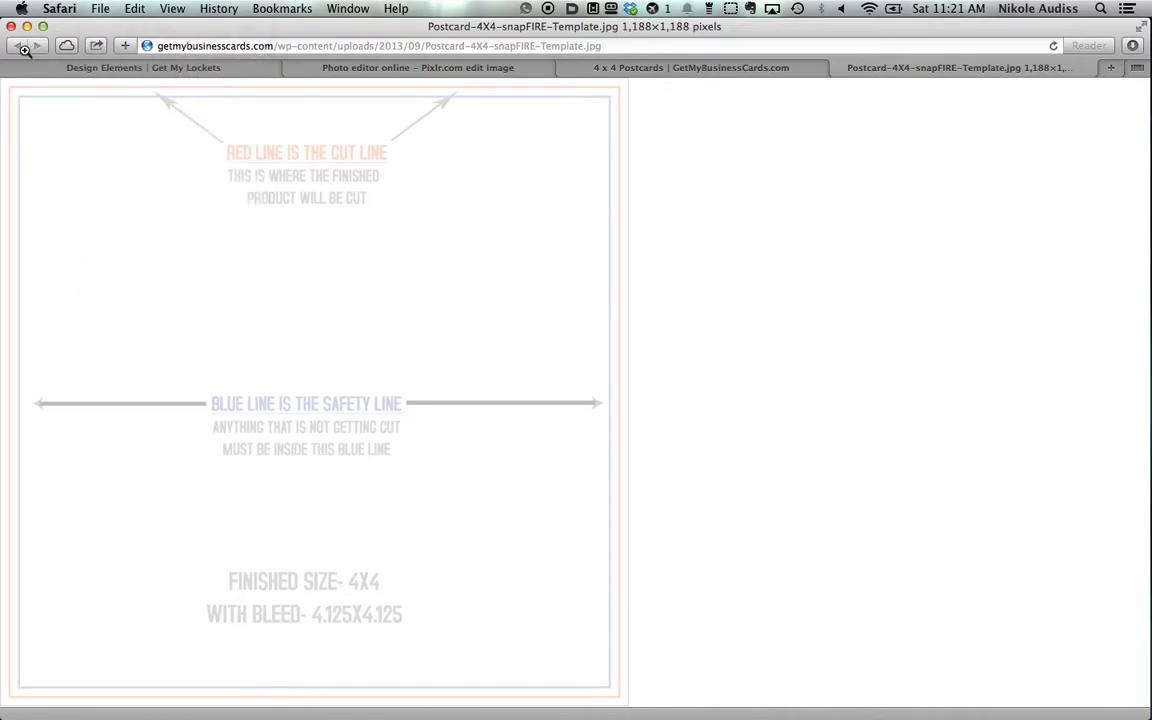
click(838, 68)
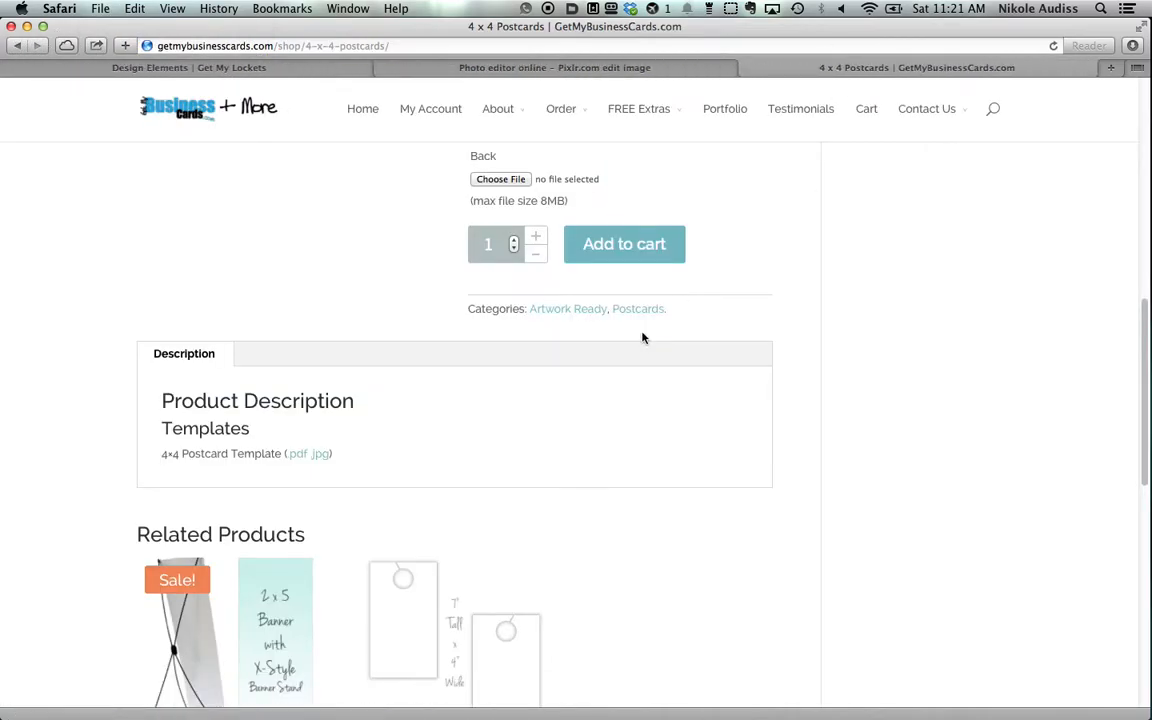
- Save the 4×4 postcard template's linked JPG file to the Desktop as Postcard-4X4-snapFIRE-Template.jpg
right_click(322, 456)
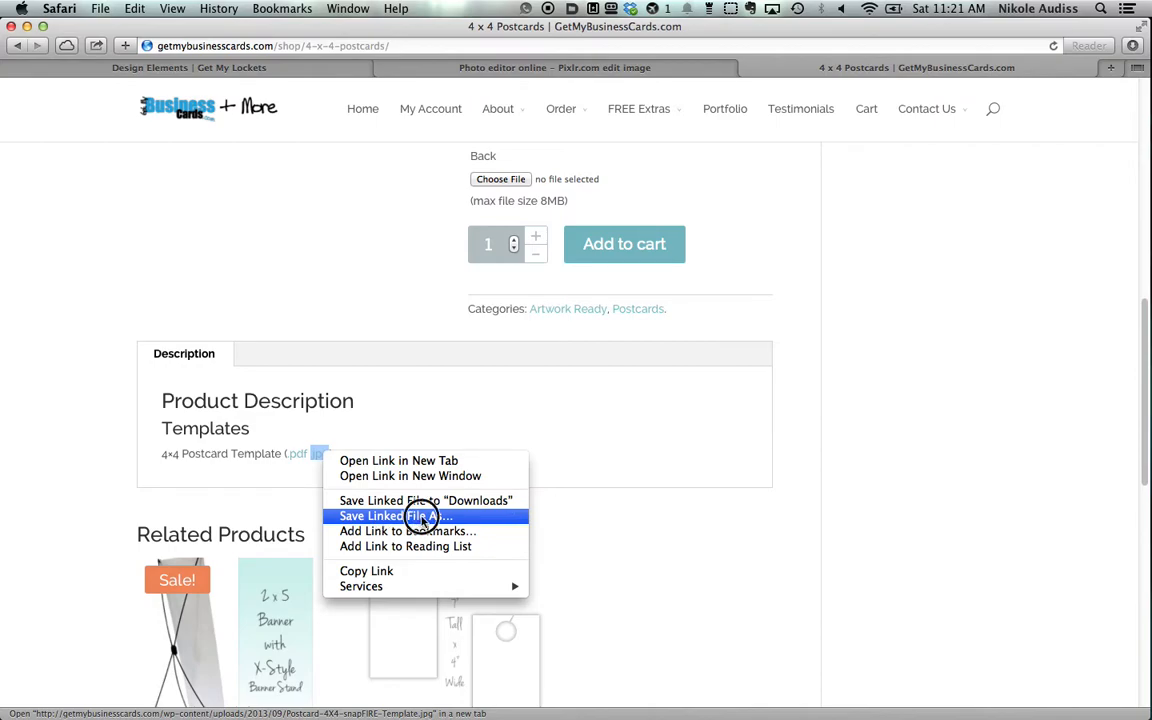
click(422, 516)
click(185, 228)
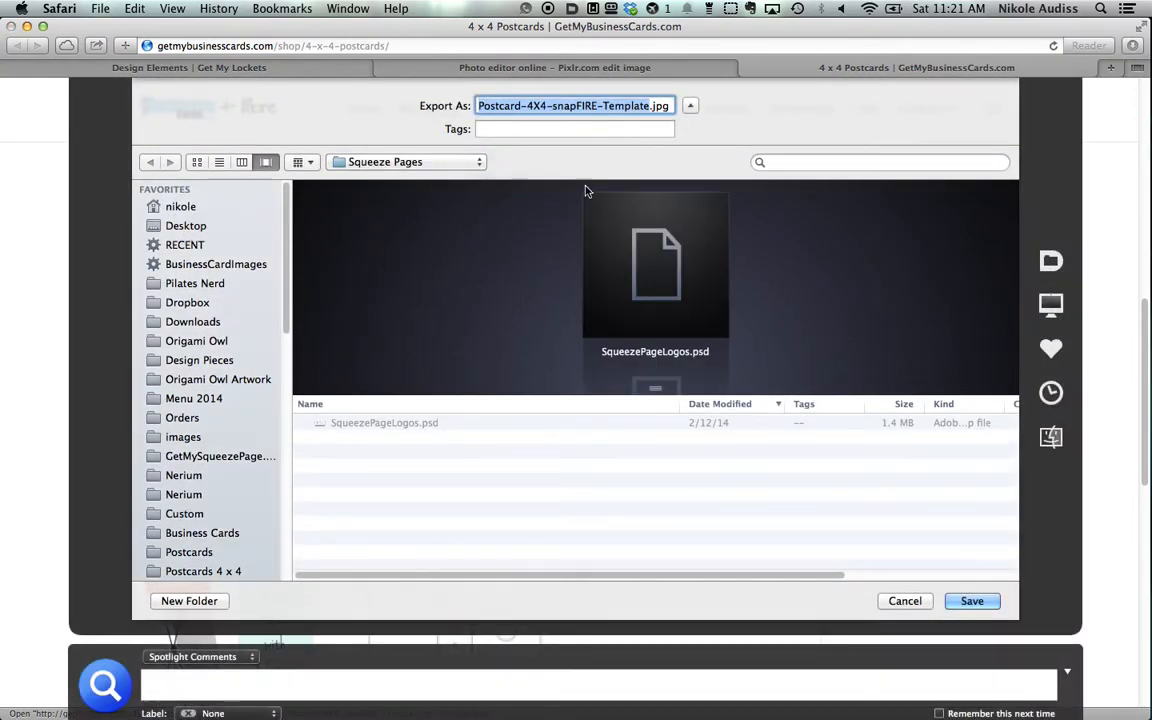
click(971, 601)
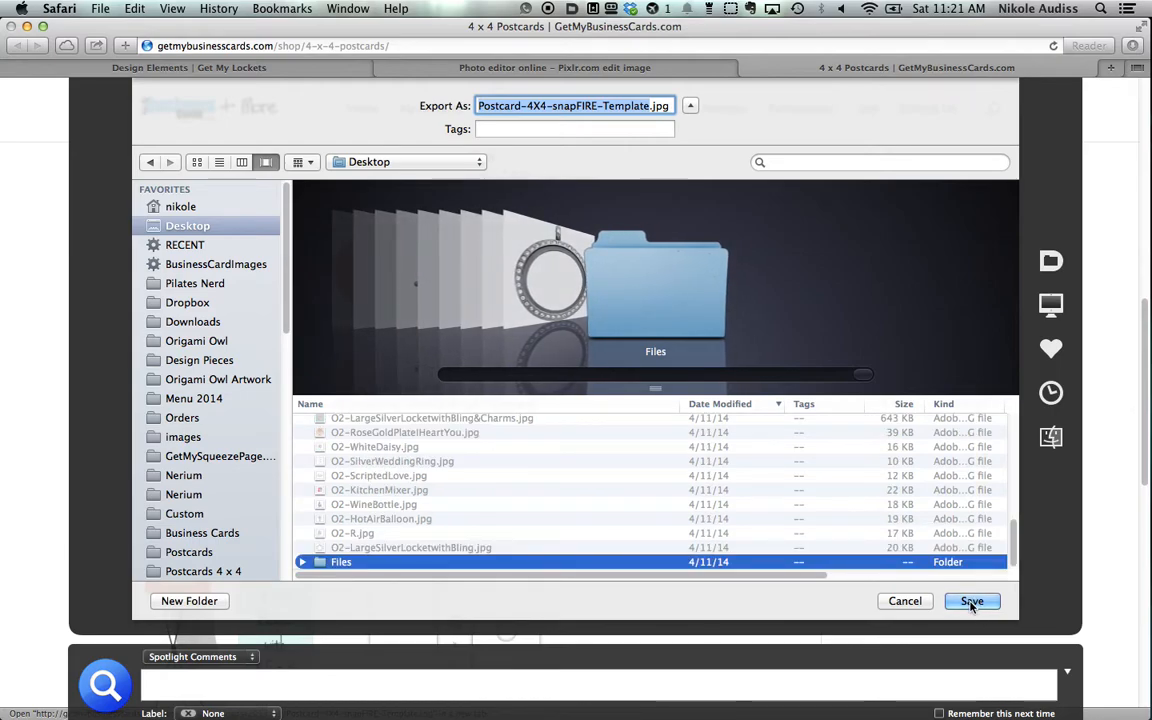
click(185, 225)
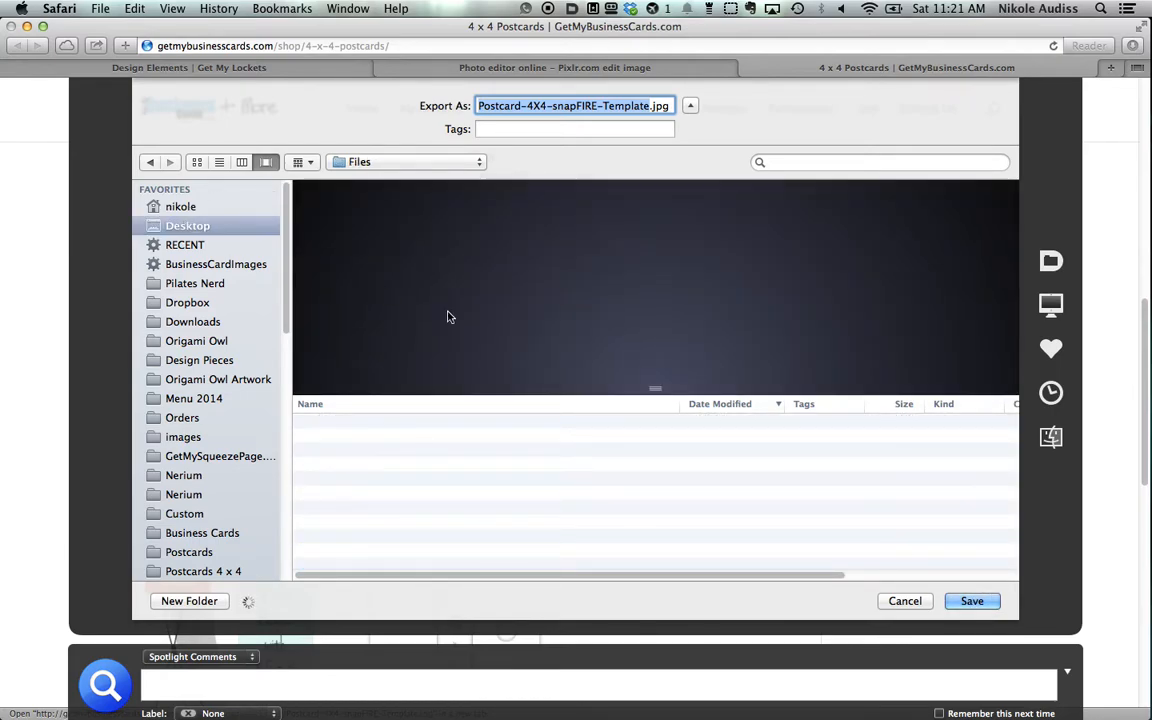
click(971, 601)
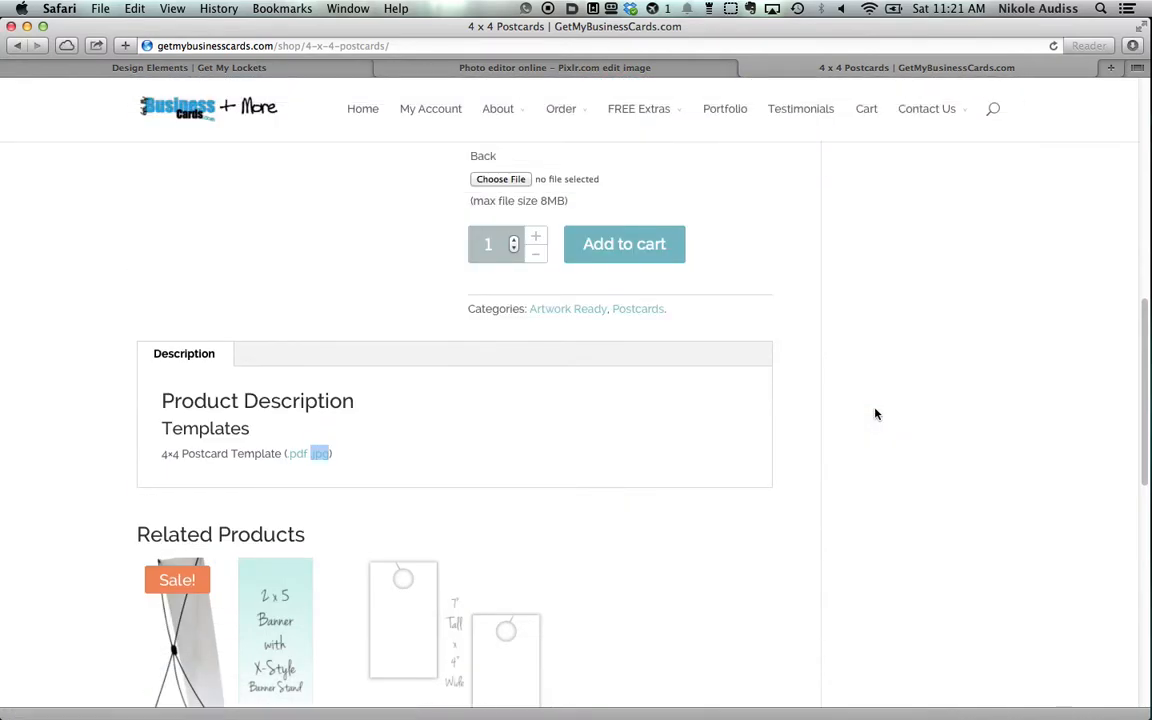
- Review the Get My Lockets Design Elements page, examining the brand colour swatches, logos, pinwheels and background patterns
click(258, 76)
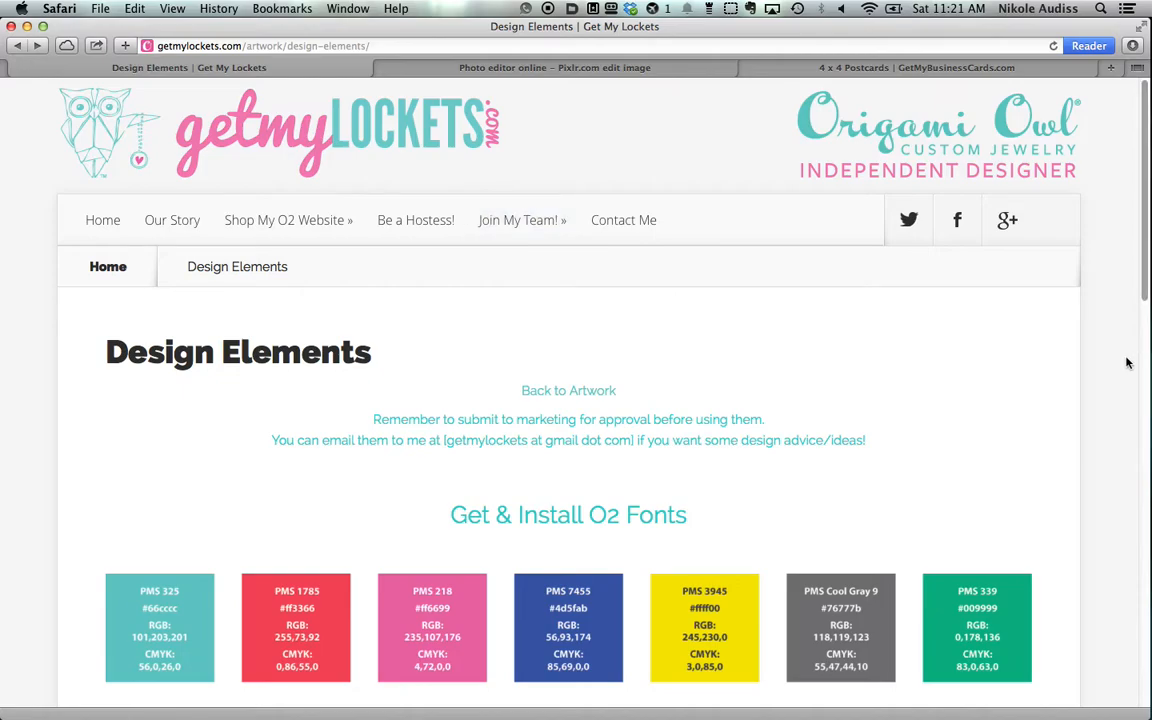
scroll(1127, 363, down, 5)
scroll(1124, 360, down, 1)
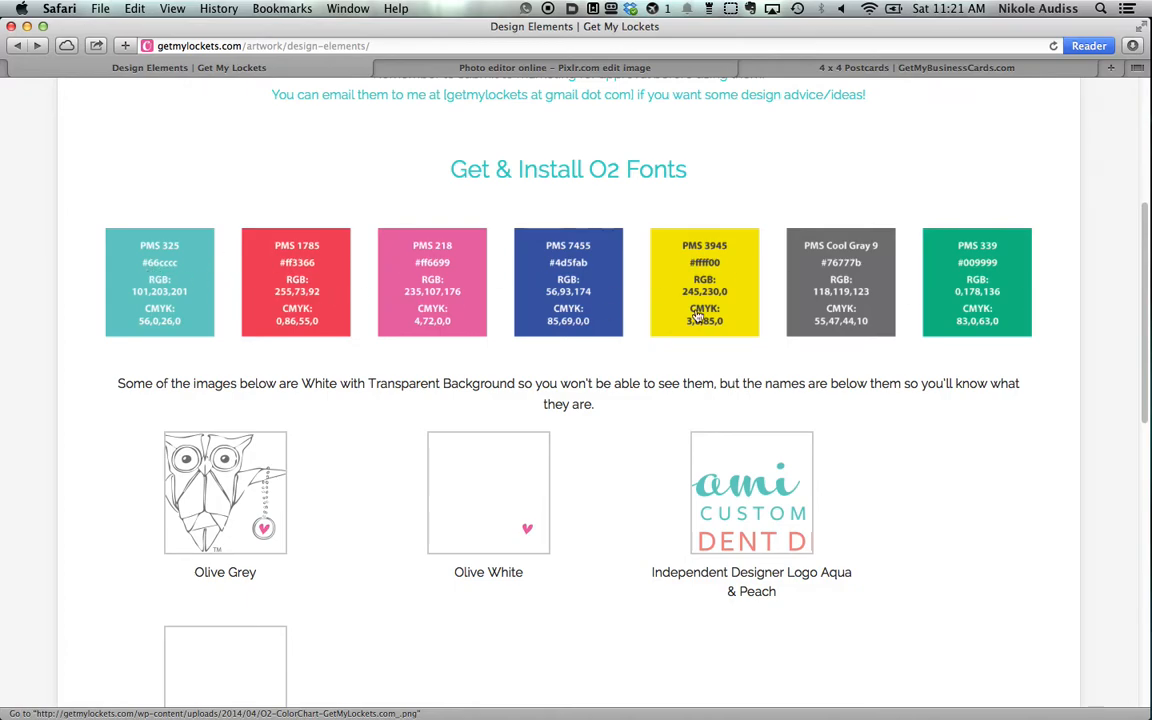
scroll(1085, 342, down, 3)
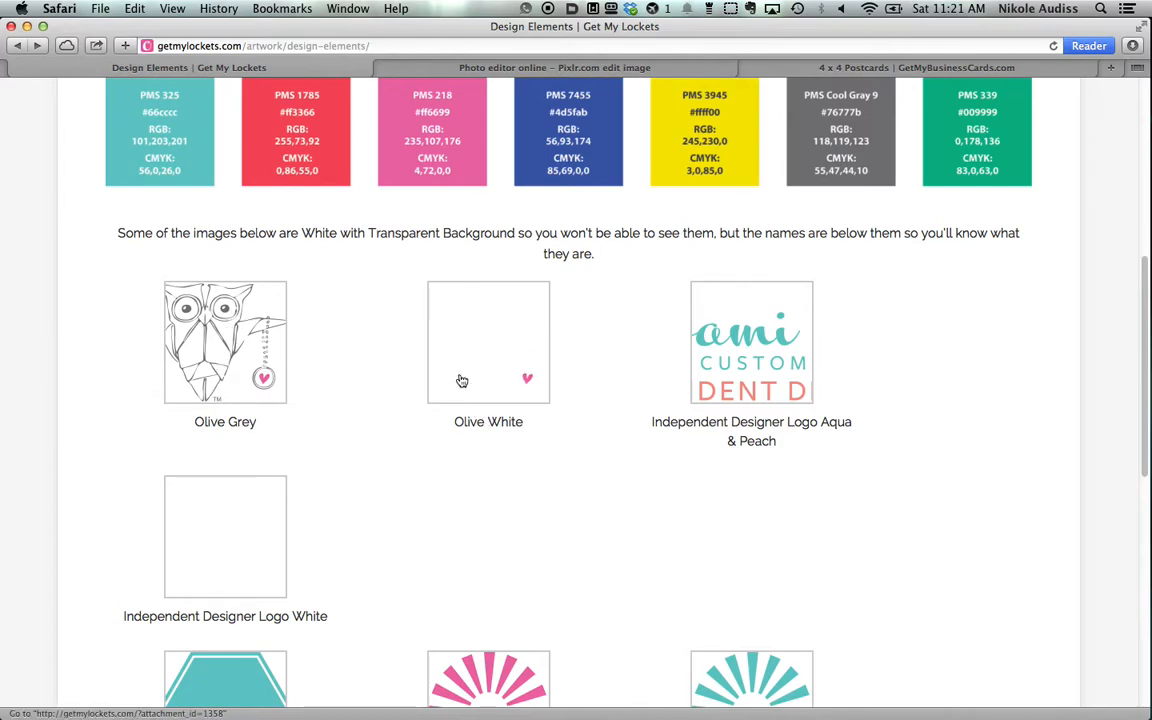
scroll(798, 267, down, 2)
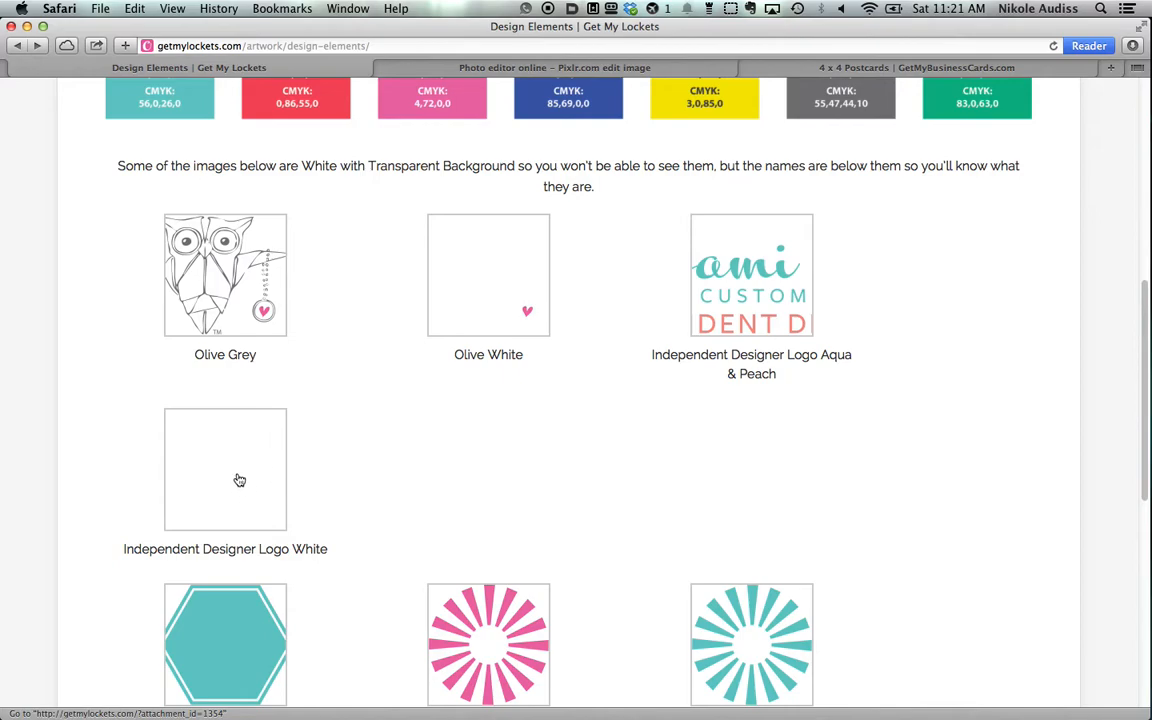
scroll(995, 512, down, 4)
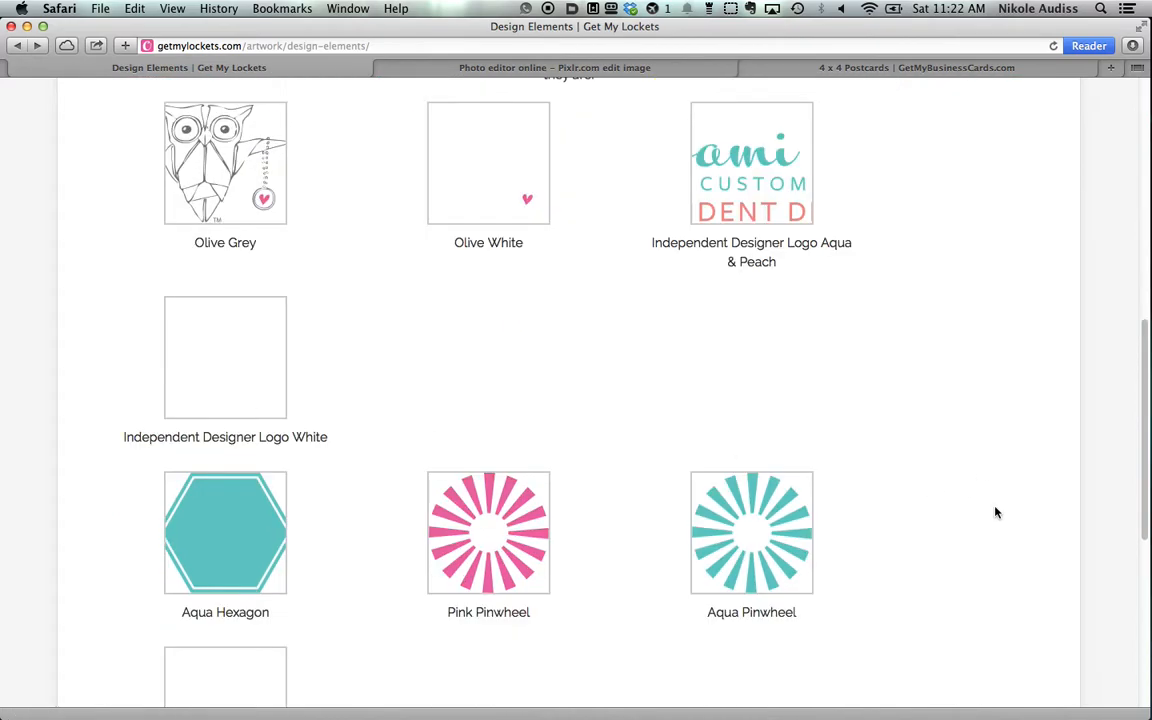
scroll(995, 512, down, 4)
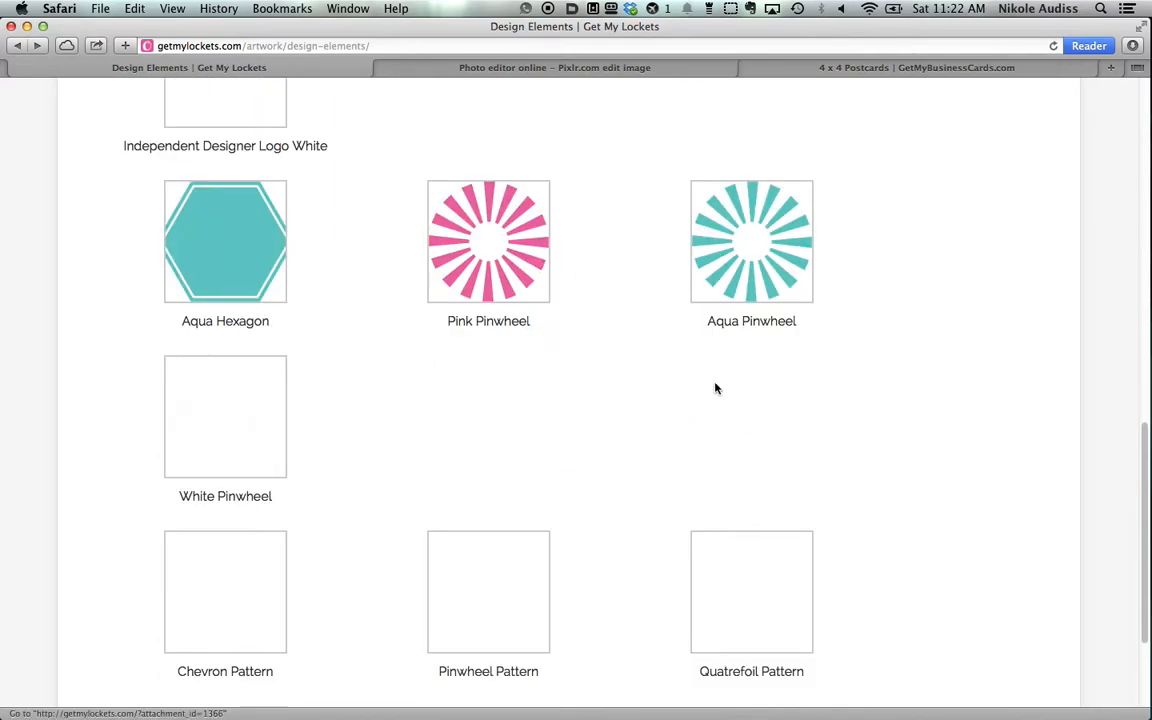
scroll(941, 388, down, 4)
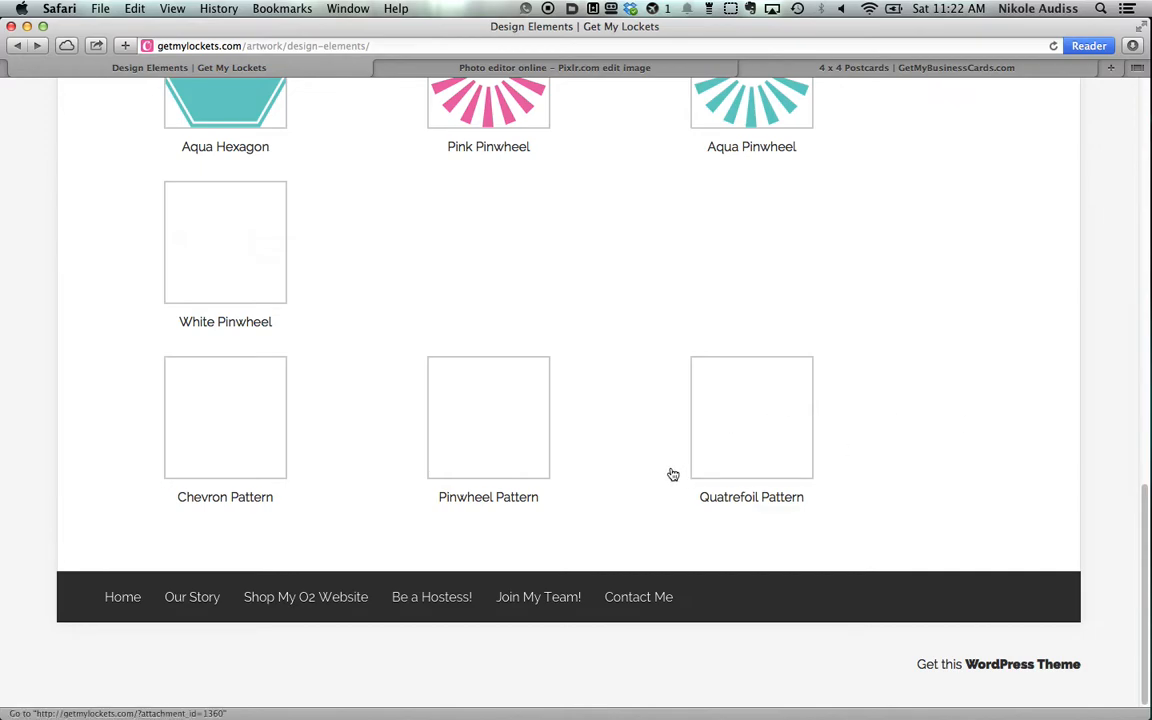
- Open the Quatrefoil Pattern from the design elements and save its image to the Desktop
click(751, 417)
scroll(737, 427, down, 10)
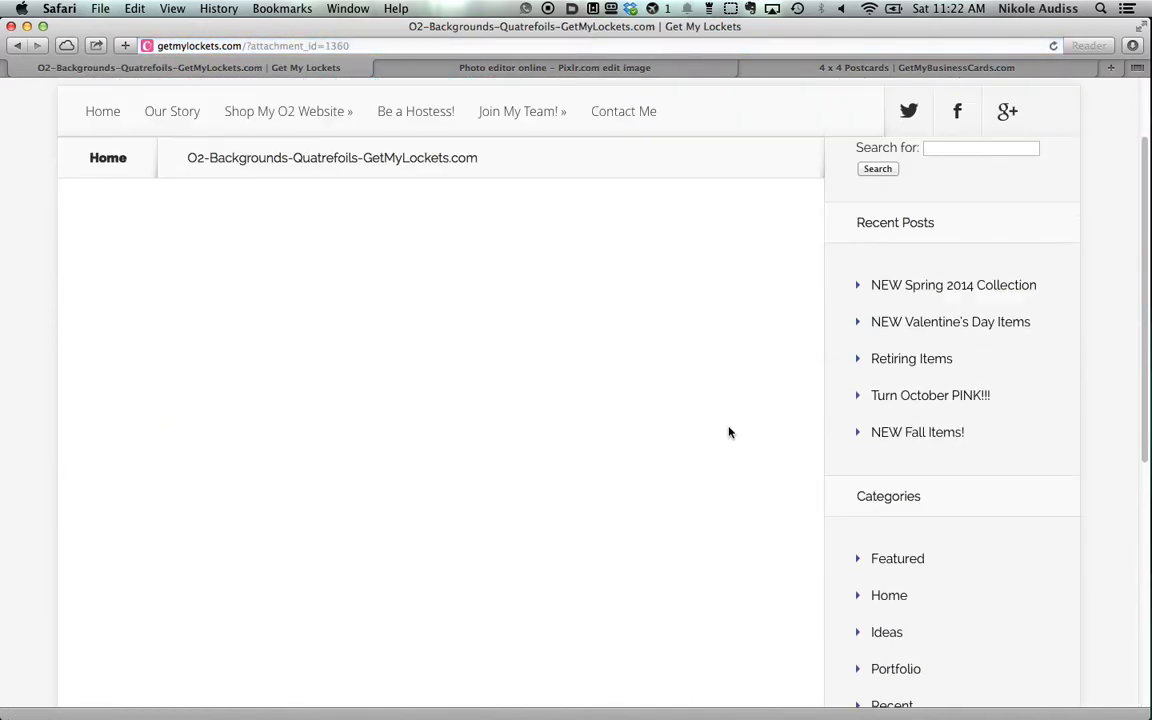
scroll(728, 432, up, 8)
scroll(729, 432, down, 5)
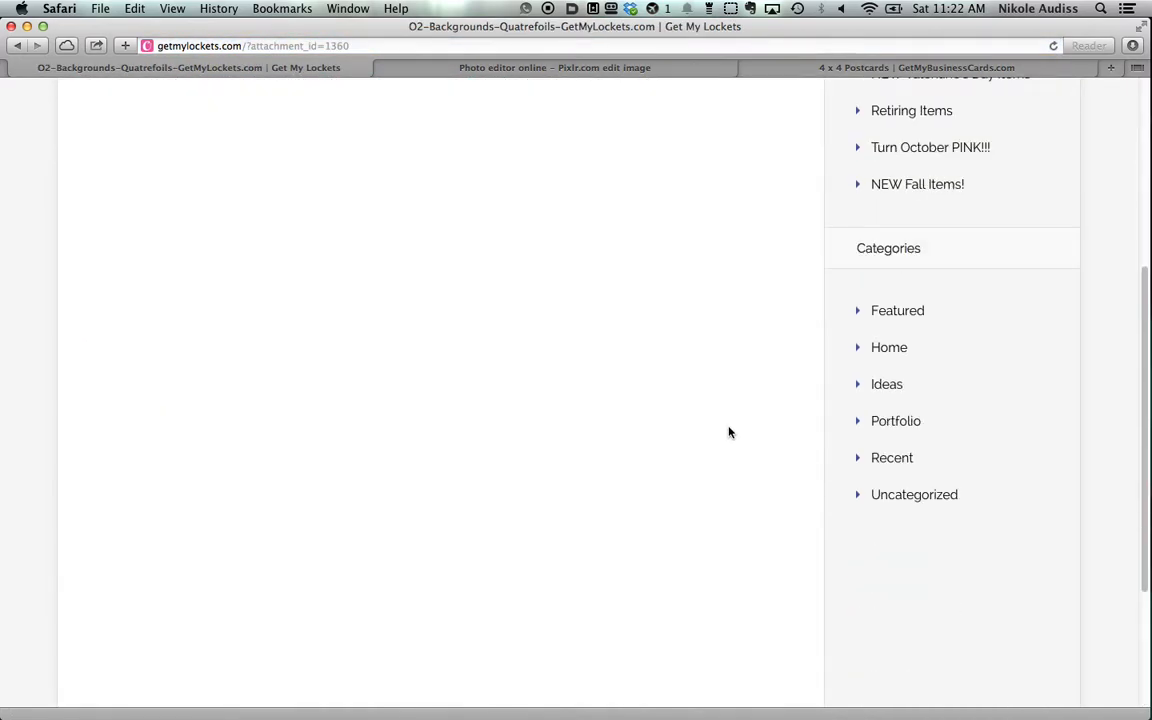
right_click(387, 270)
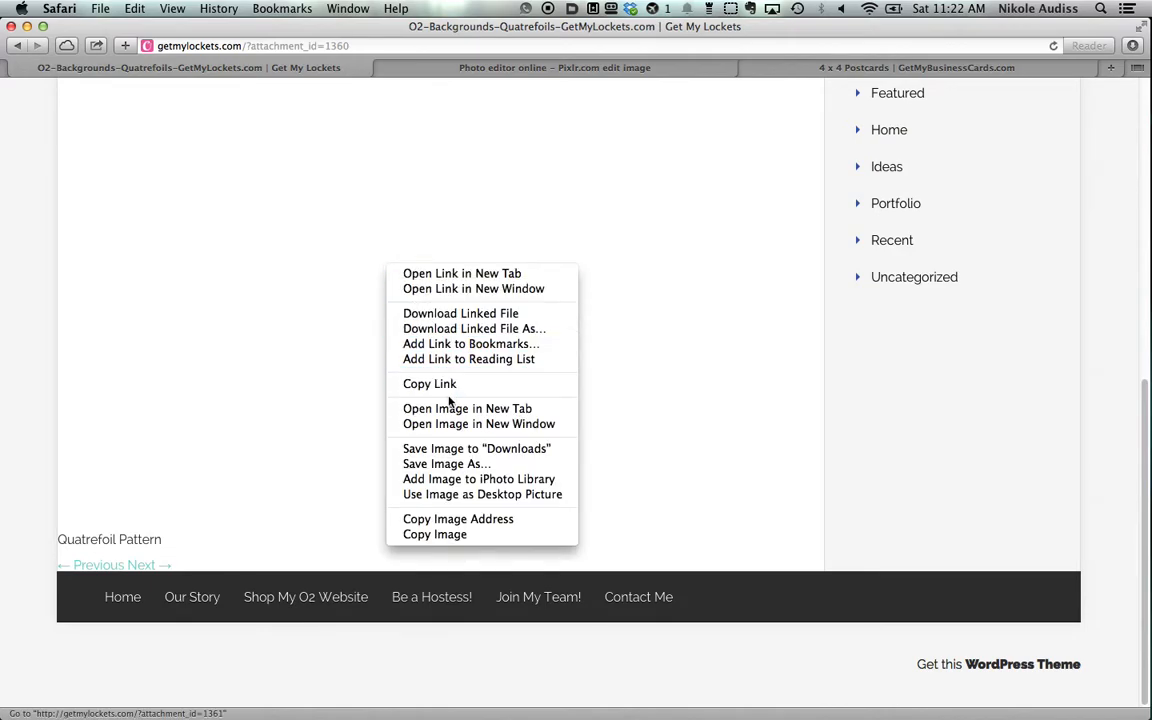
click(473, 464)
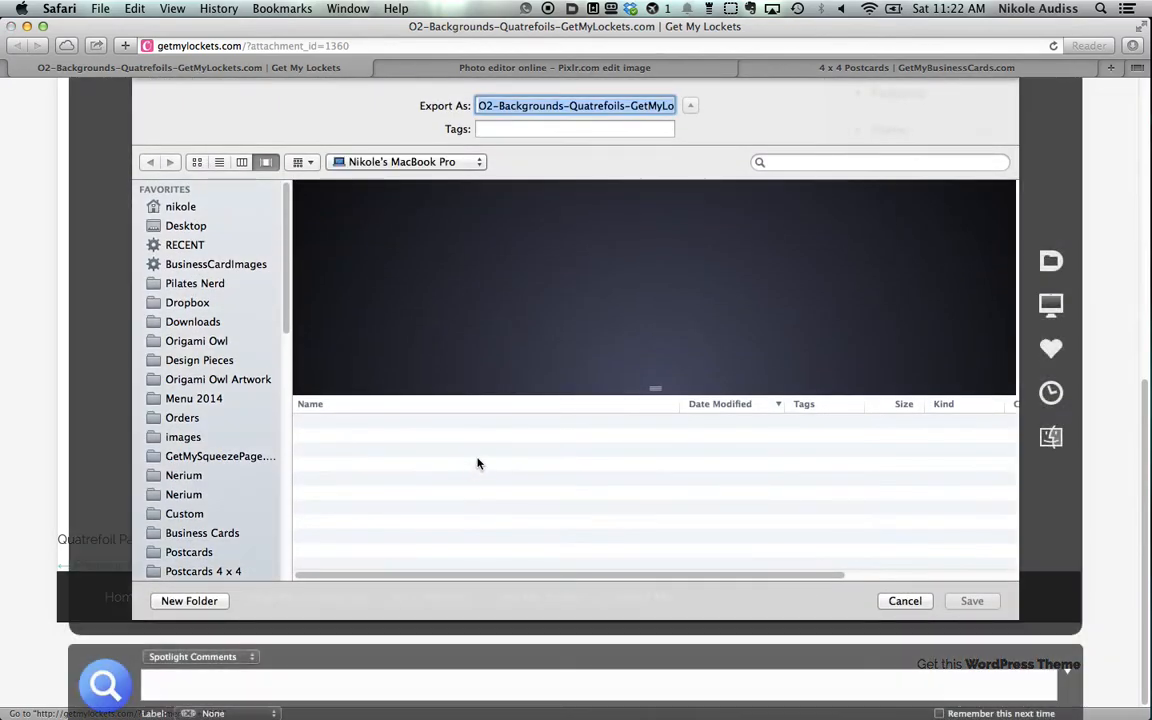
click(973, 601)
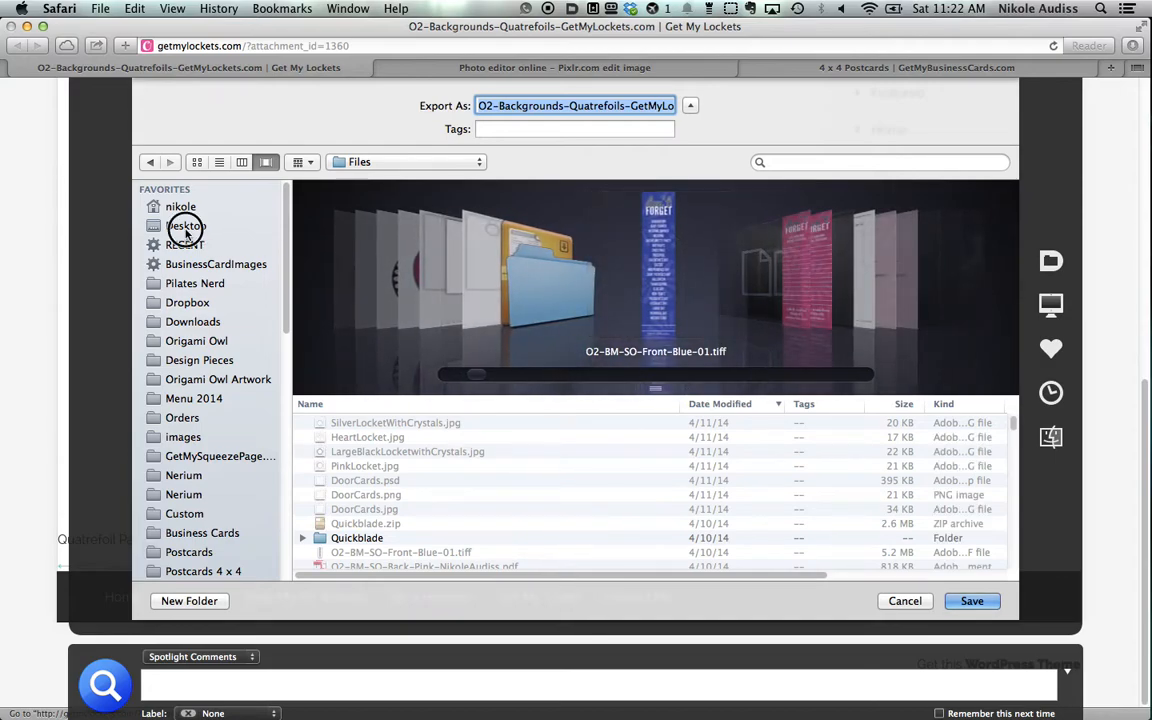
click(186, 226)
click(970, 601)
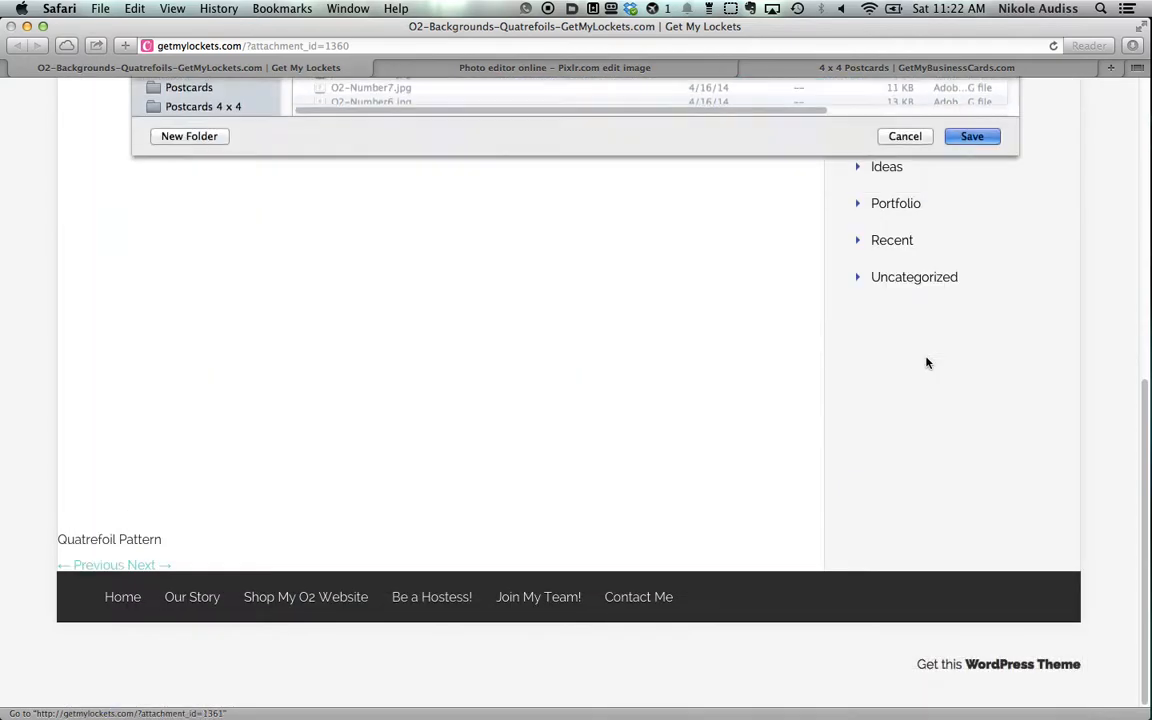
- Return to the Design Elements page, open Olive White and save its image to the Desktop as O2-Olive-White-PinkHeart-1024x904.png
scroll(890, 342, up, 15)
click(17, 45)
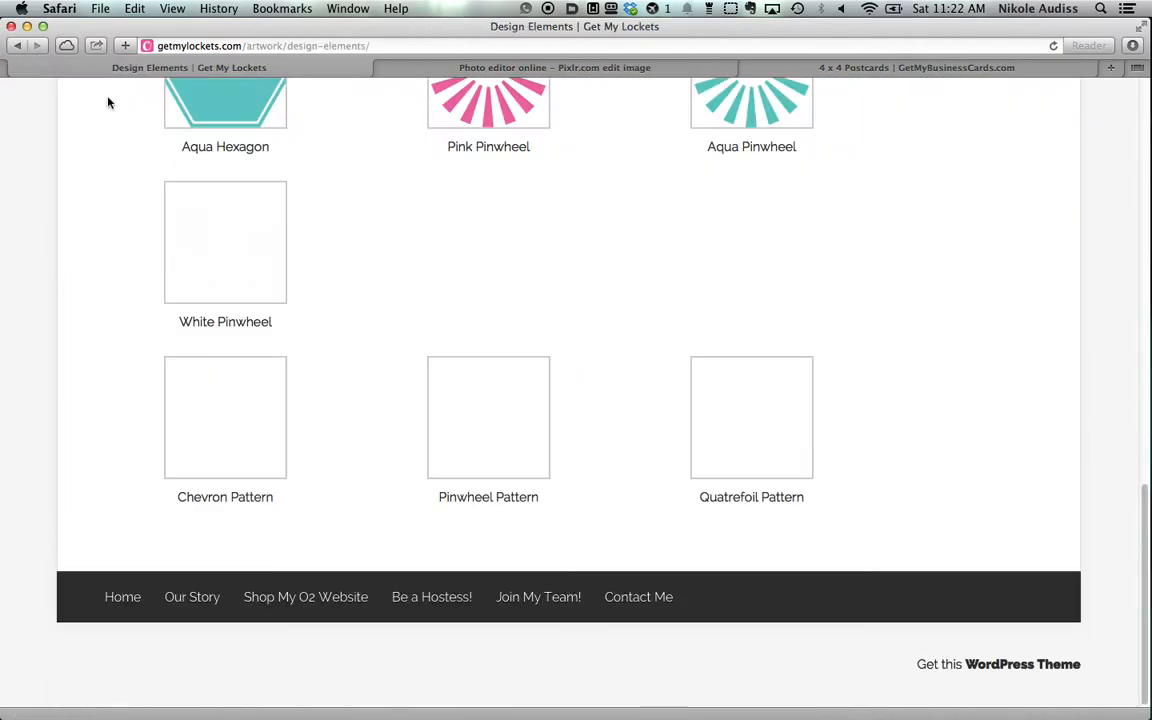
scroll(812, 288, up, 10)
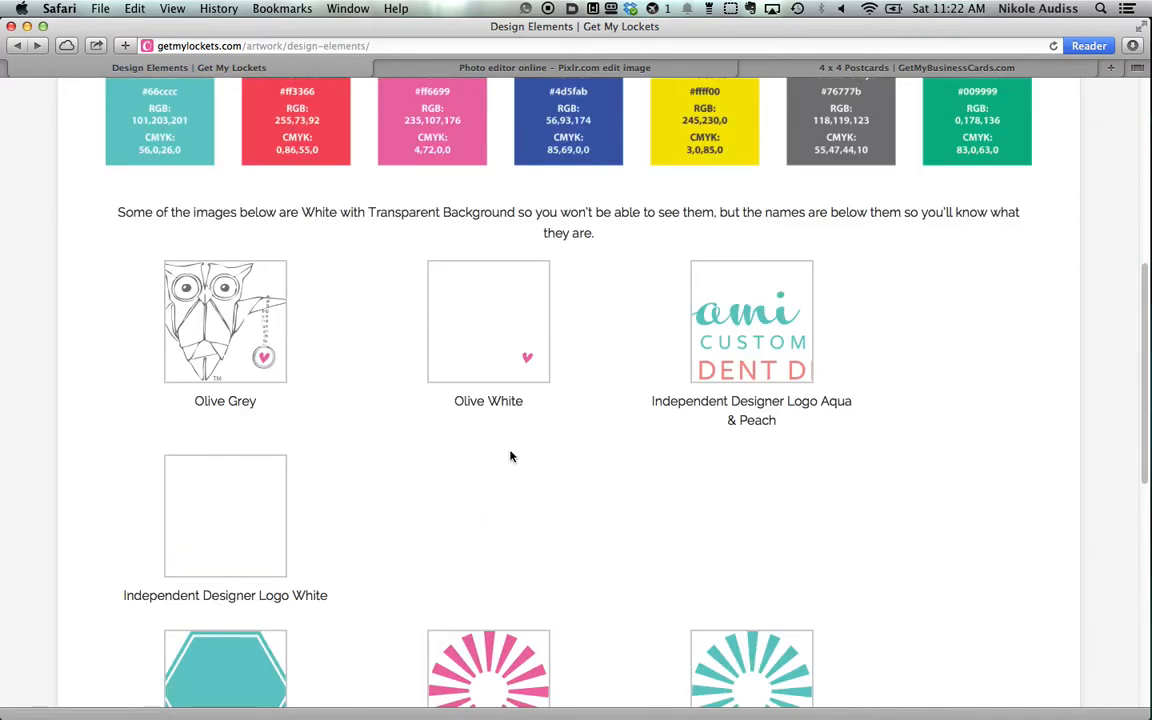
scroll(505, 430, down, 1)
click(492, 292)
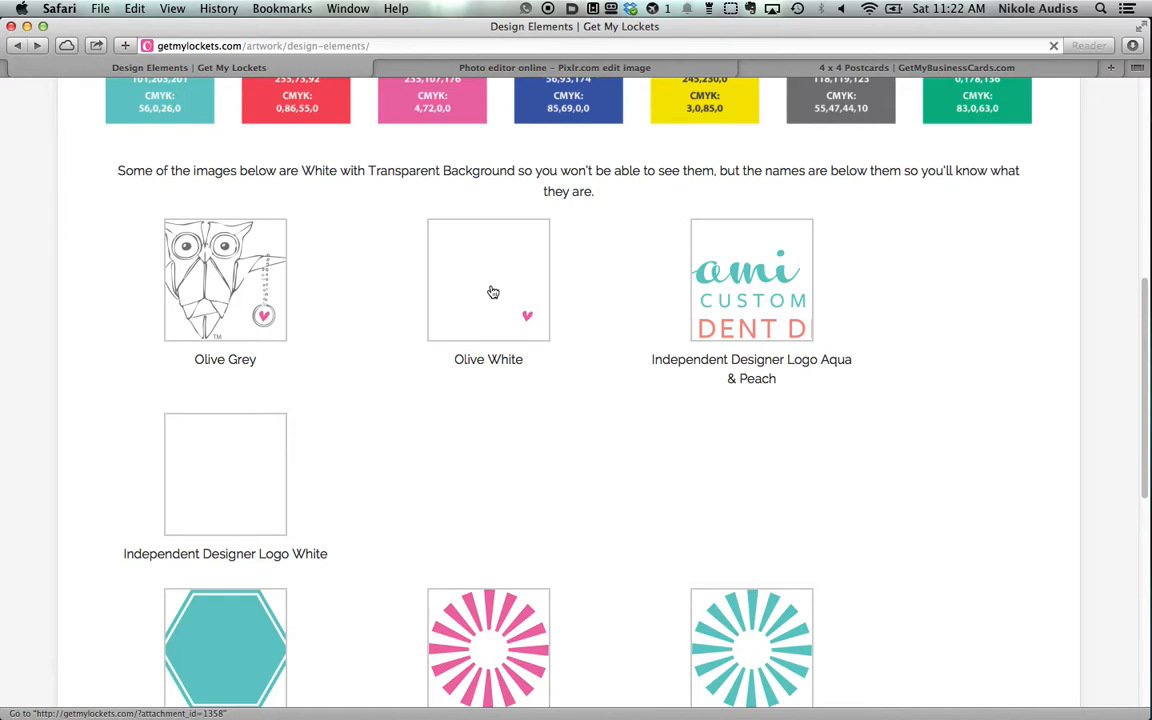
right_click(369, 452)
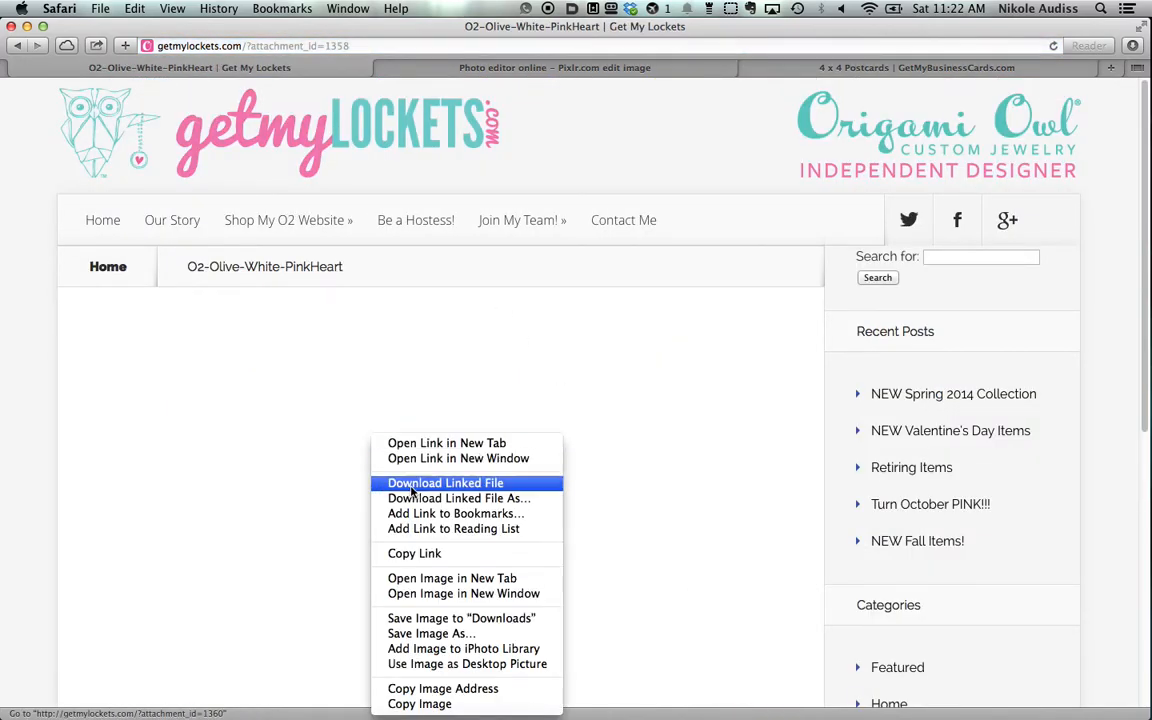
click(431, 633)
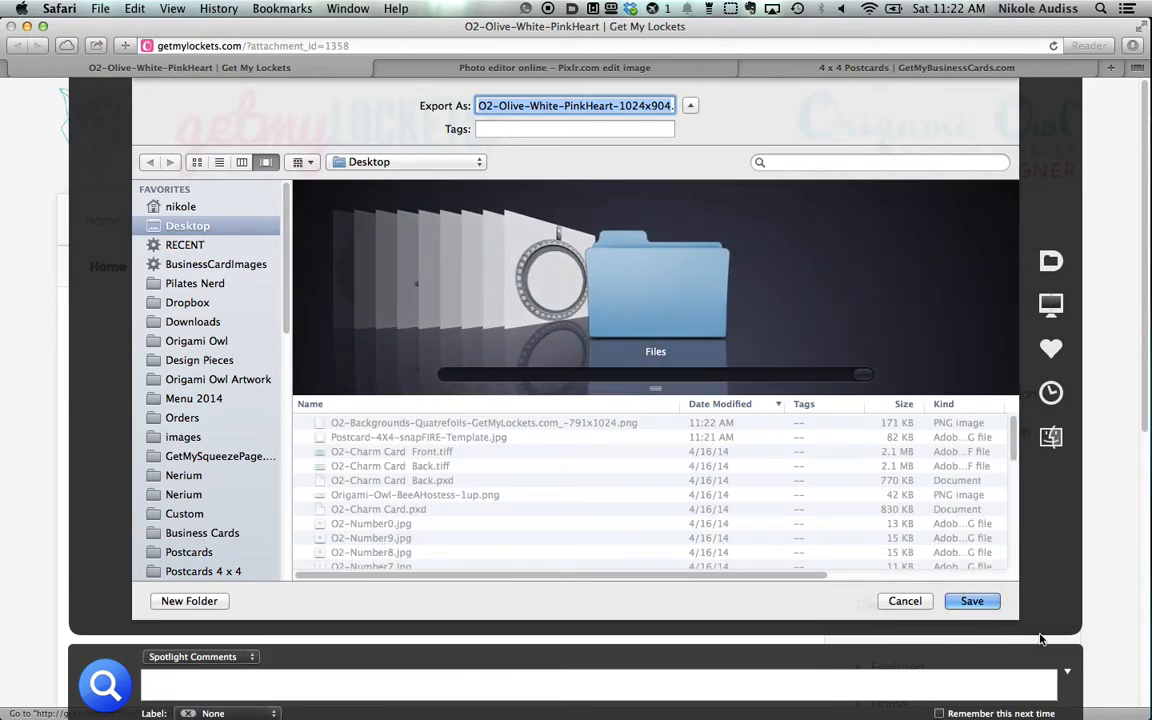
click(972, 603)
click(200, 227)
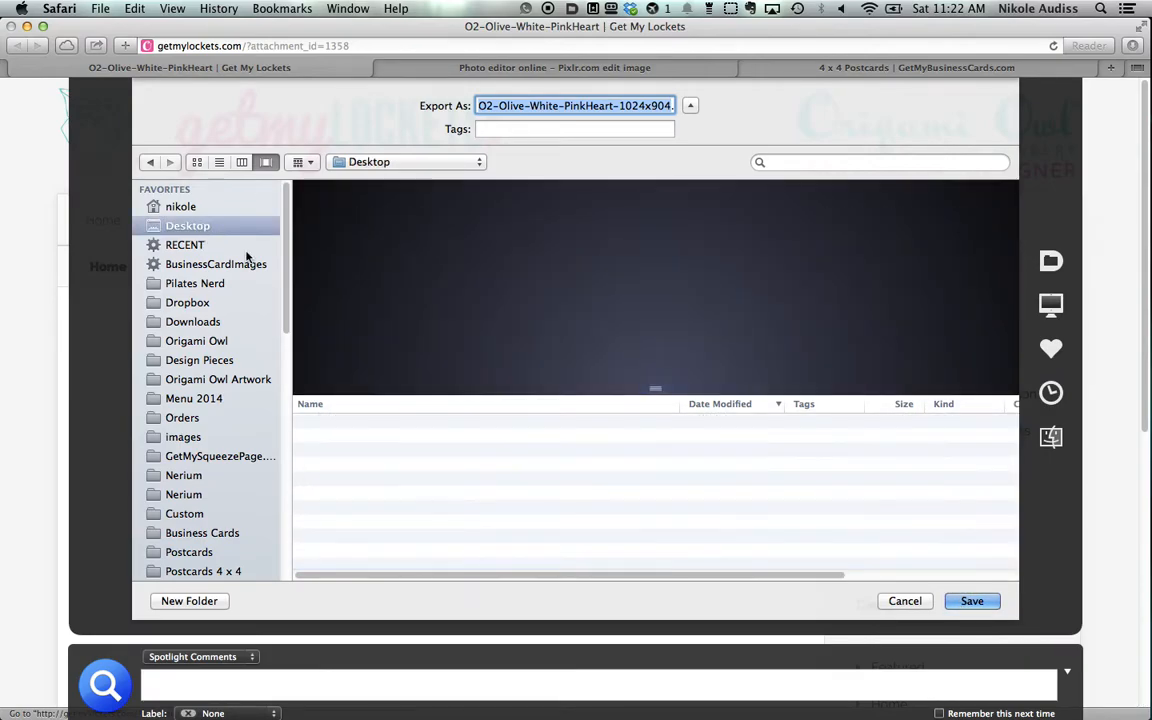
click(970, 600)
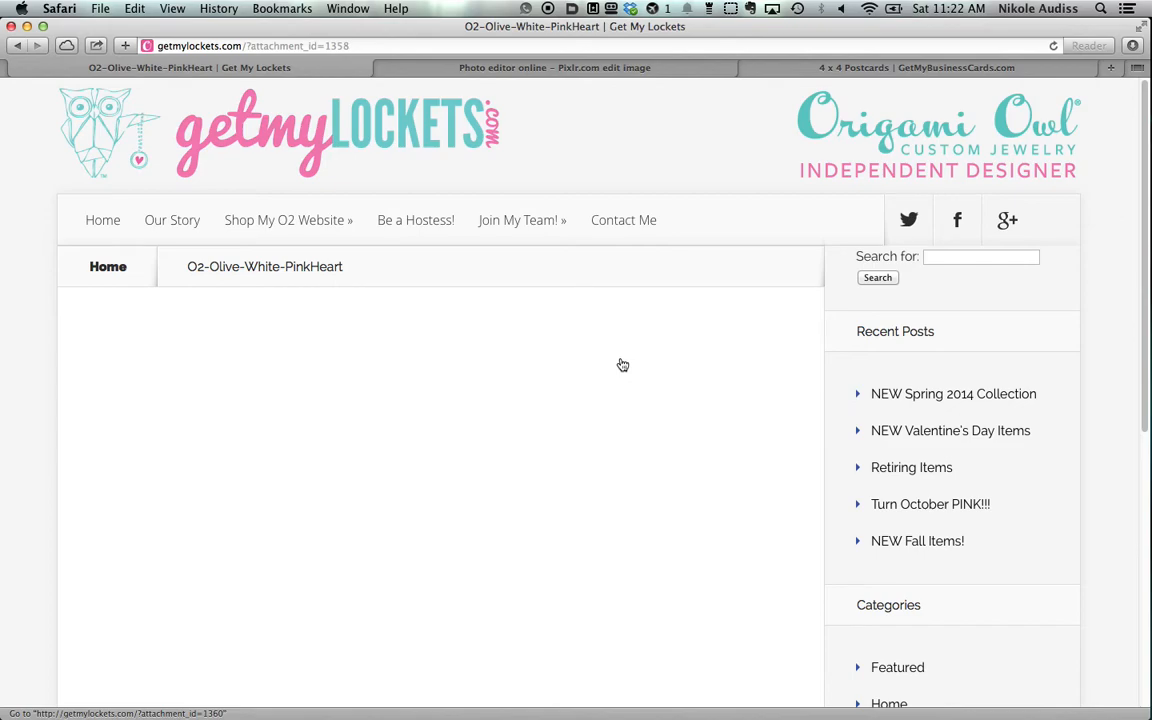
- Open Independent Designer Logo White from the Design Elements page and save its image to the Desktop as O2-Logo-White-1024x321.png
click(20, 46)
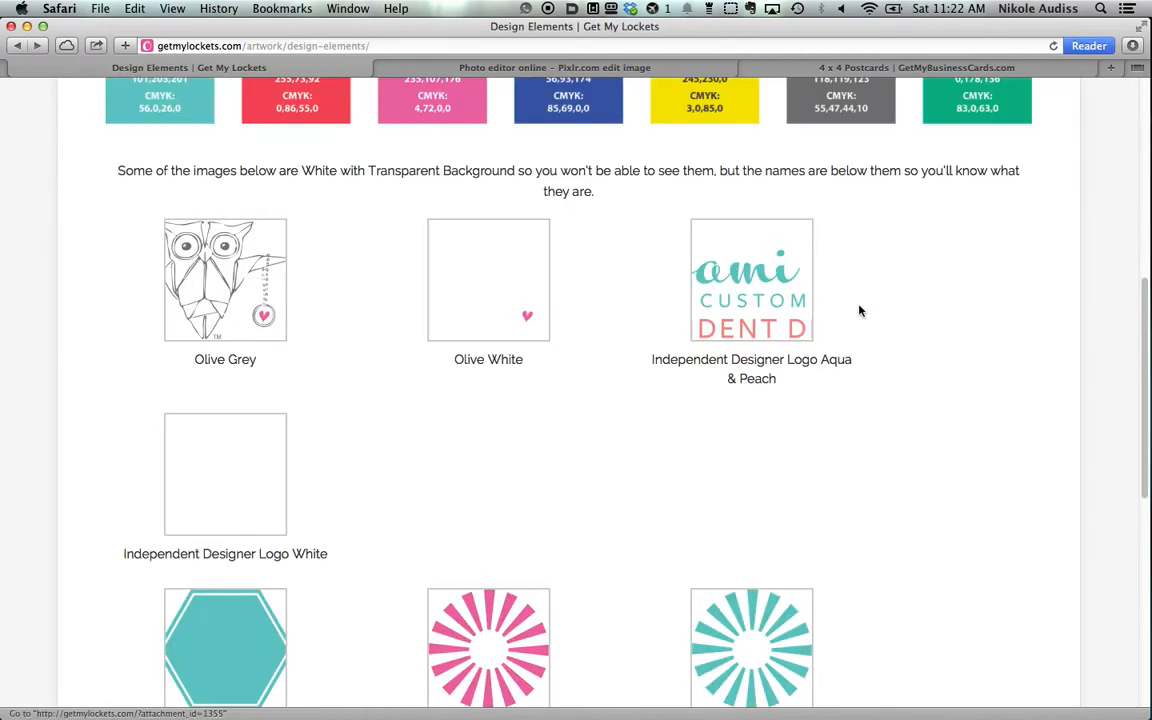
scroll(609, 432, down, 1)
click(234, 422)
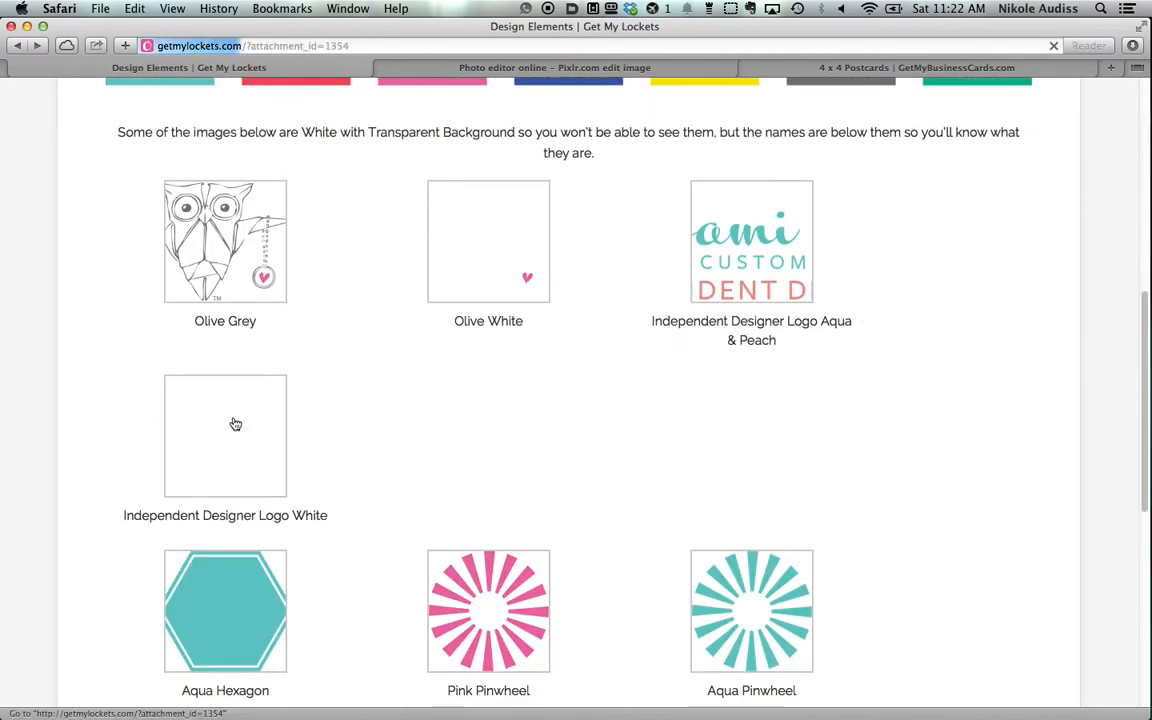
right_click(385, 400)
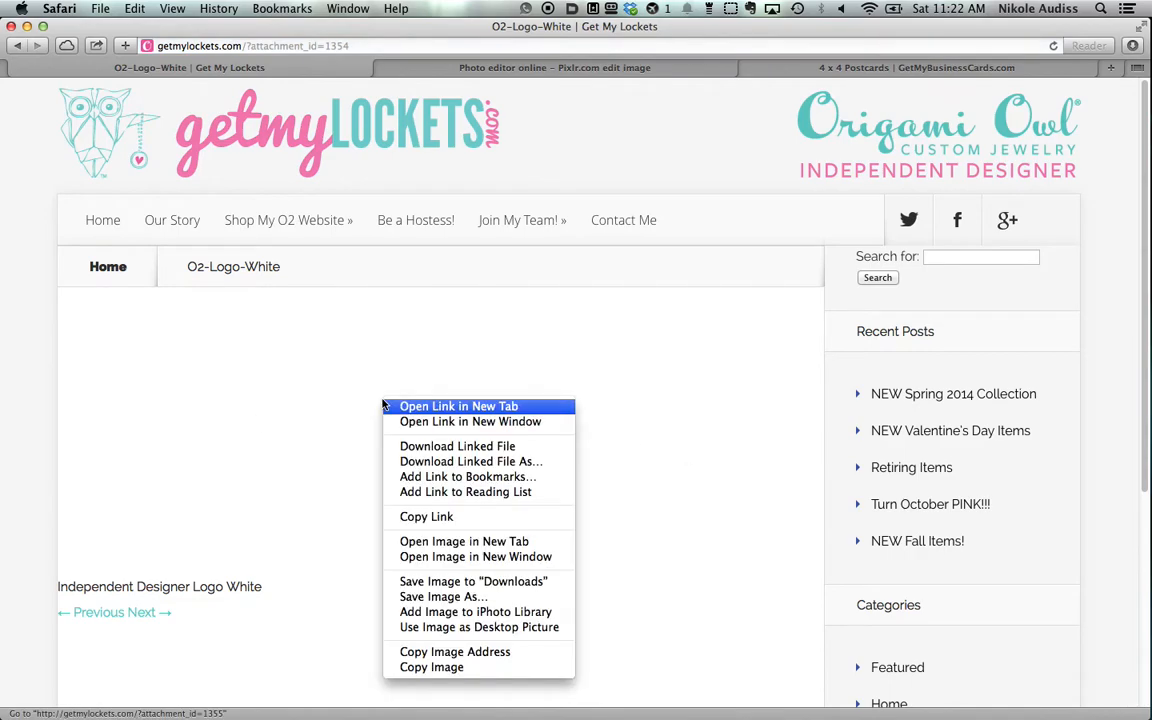
click(447, 597)
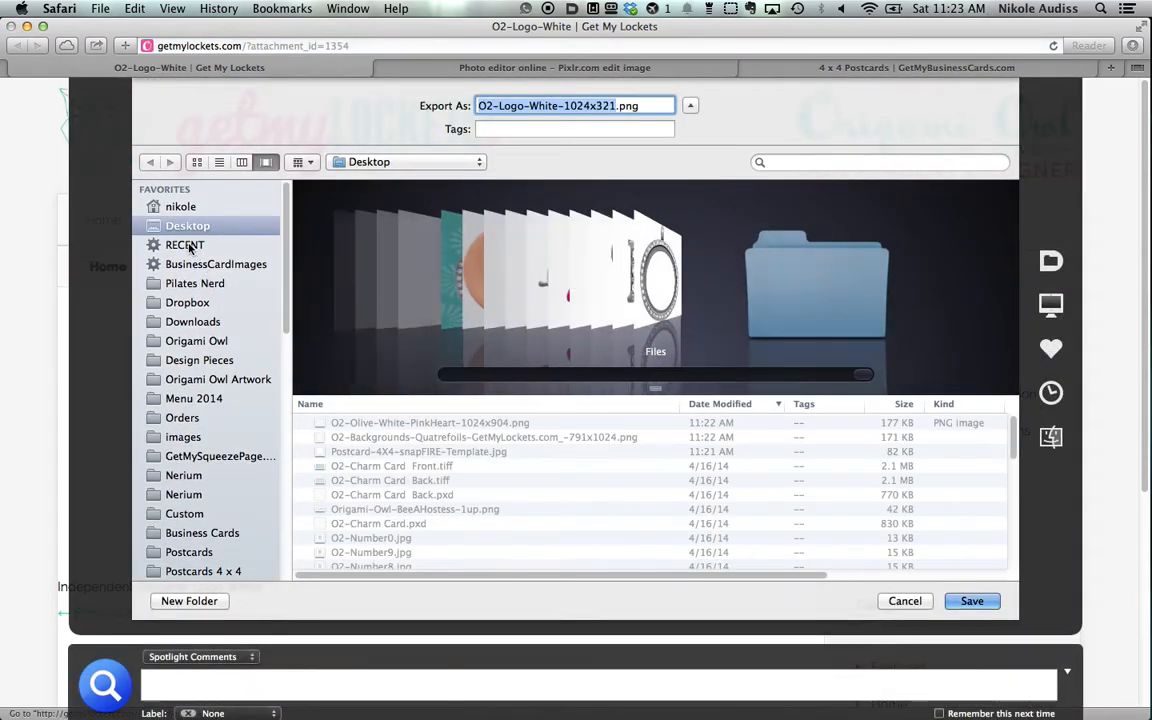
click(187, 246)
click(186, 226)
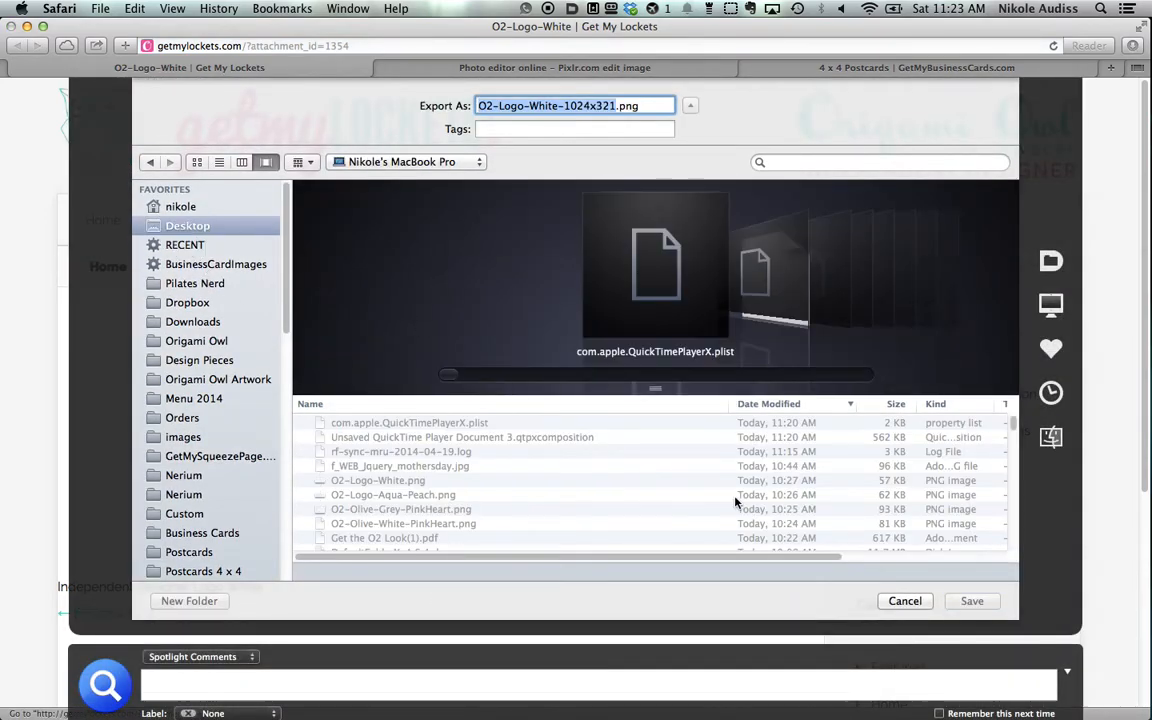
click(972, 601)
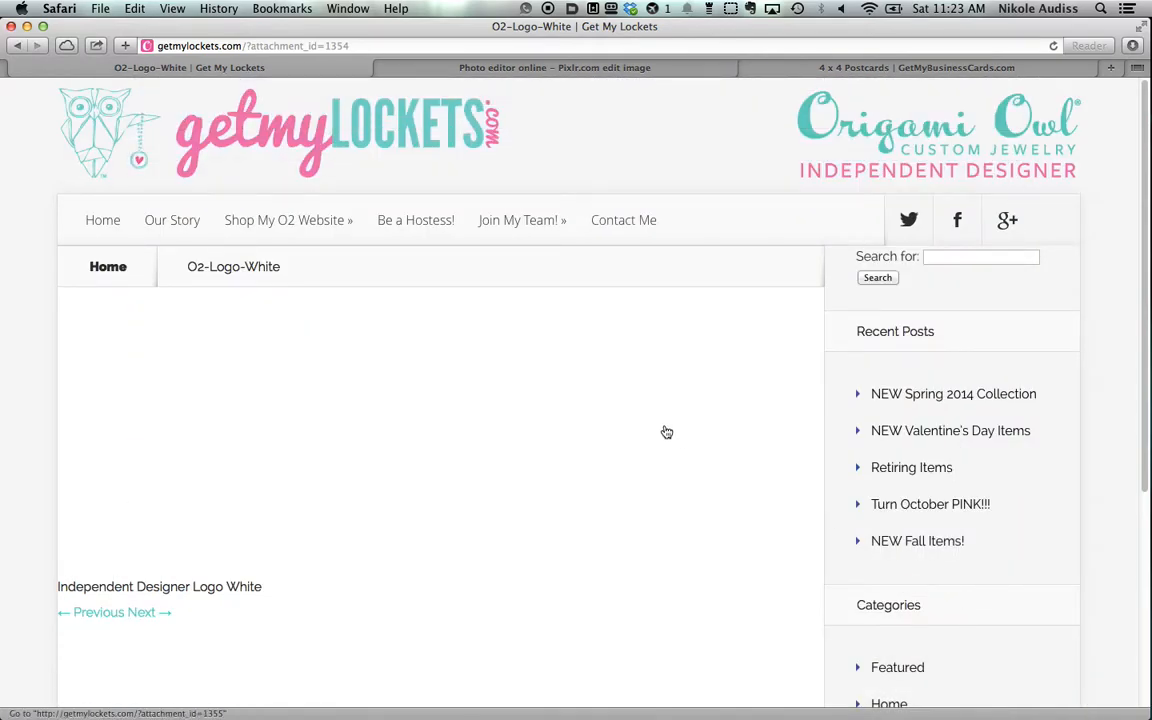
- Open the Aqua Hexagon from the Design Elements page and save its image to the Desktop
click(18, 46)
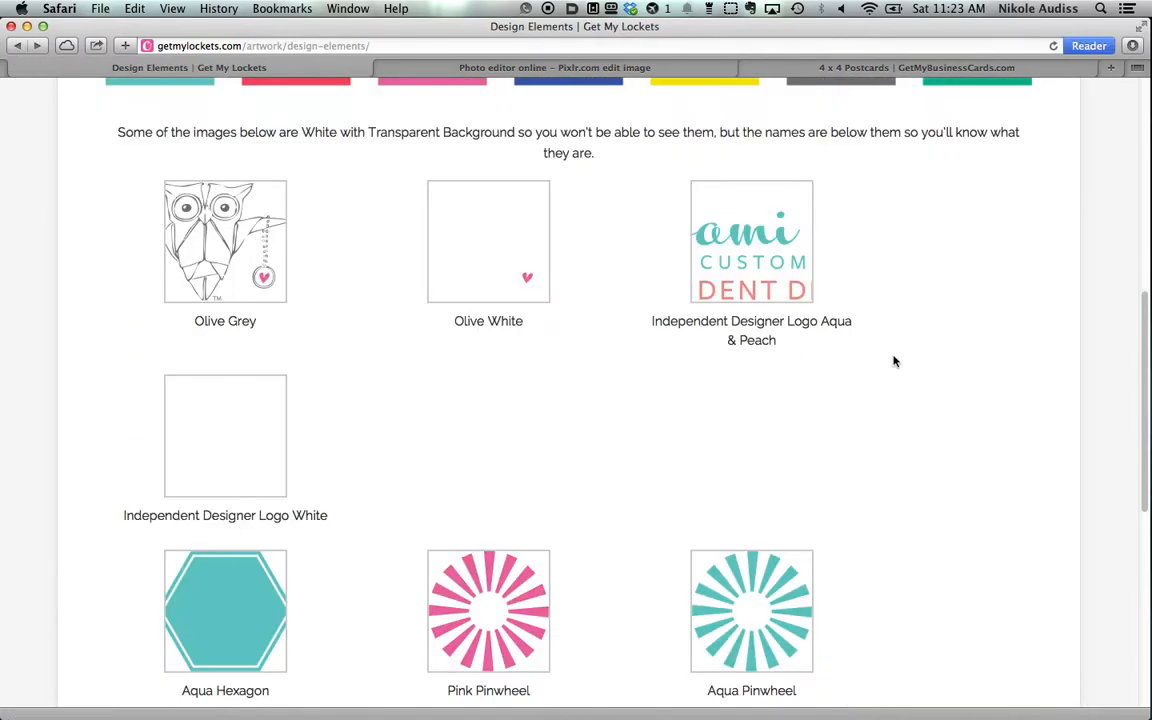
scroll(895, 360, down, 5)
scroll(900, 360, down, 3)
scroll(900, 360, up, 4)
click(245, 278)
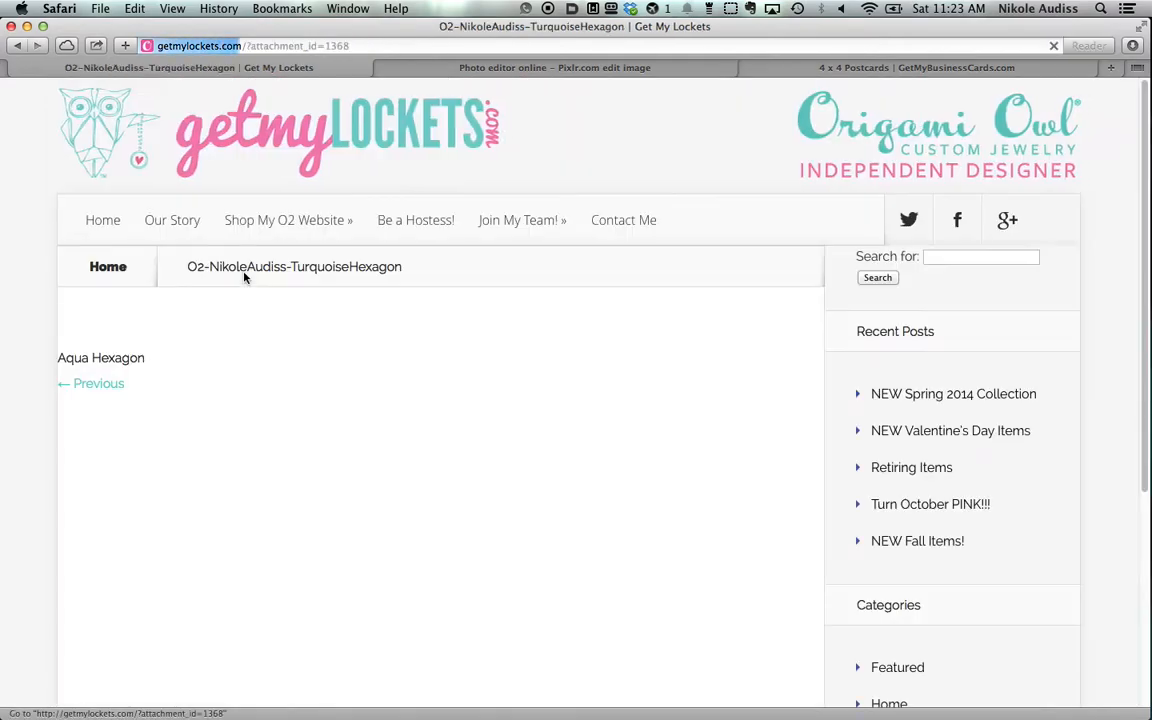
right_click(491, 404)
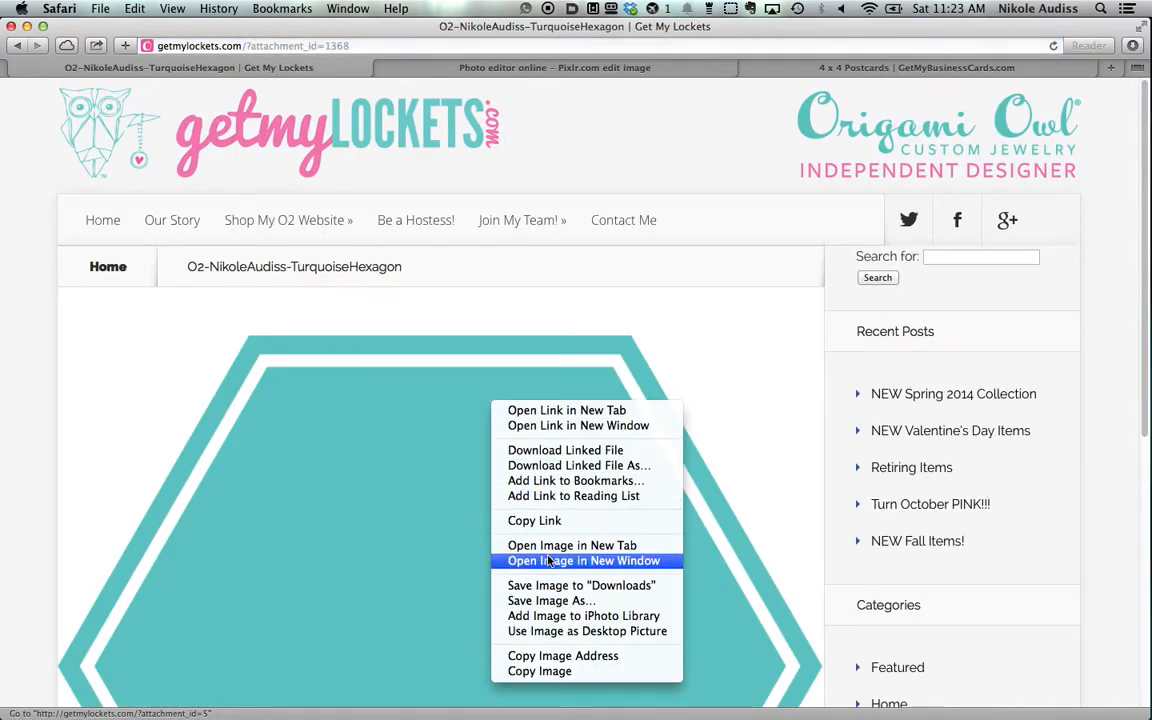
click(553, 601)
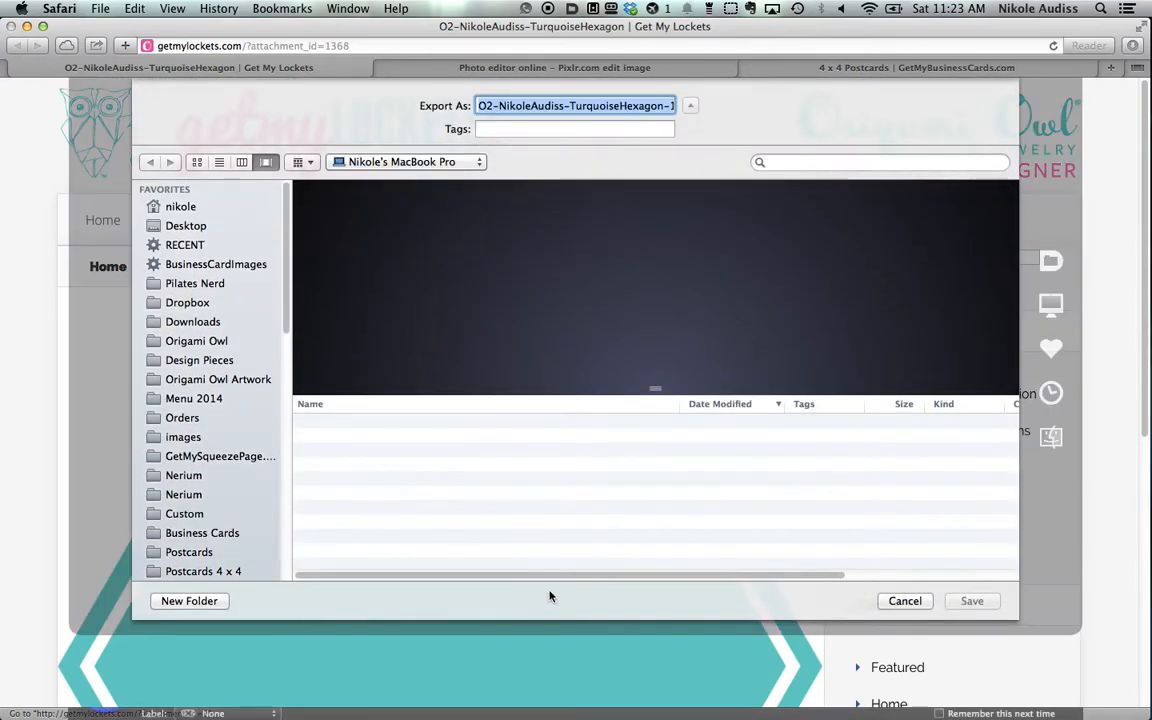
click(183, 247)
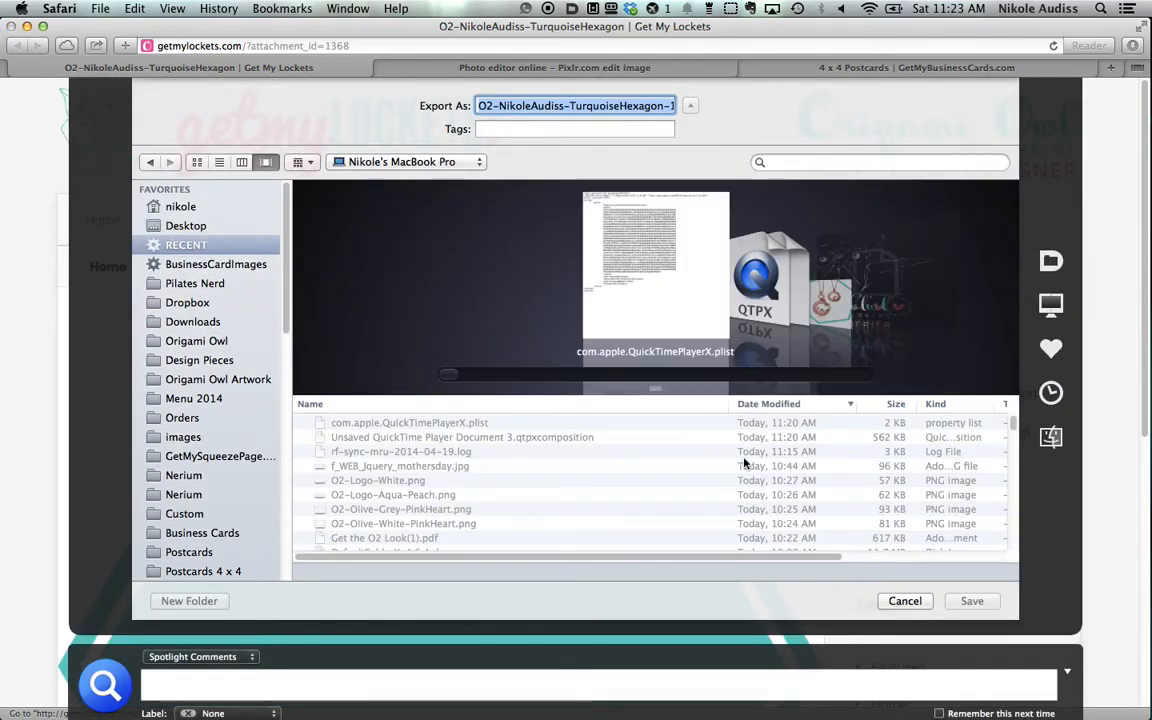
click(185, 226)
click(969, 601)
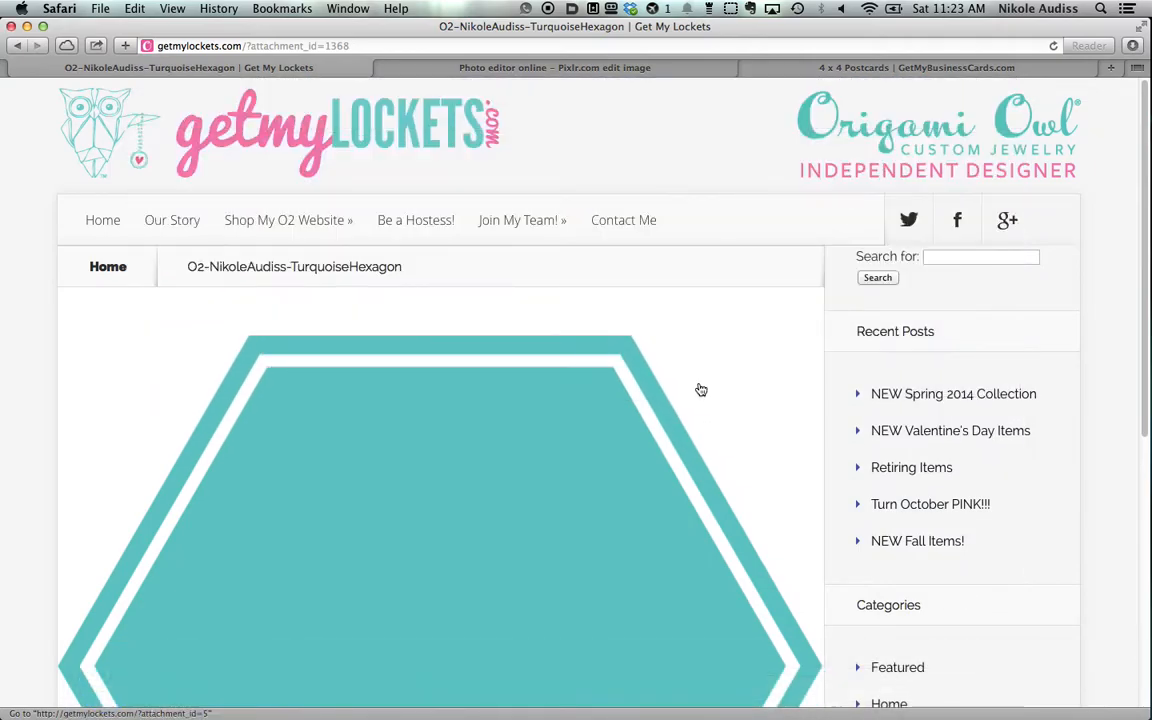
- Switch to Pixlr, launch Pixlr Editor and open Postcard-4X4-snapFIRE-Template.jpg from the Desktop
click(17, 45)
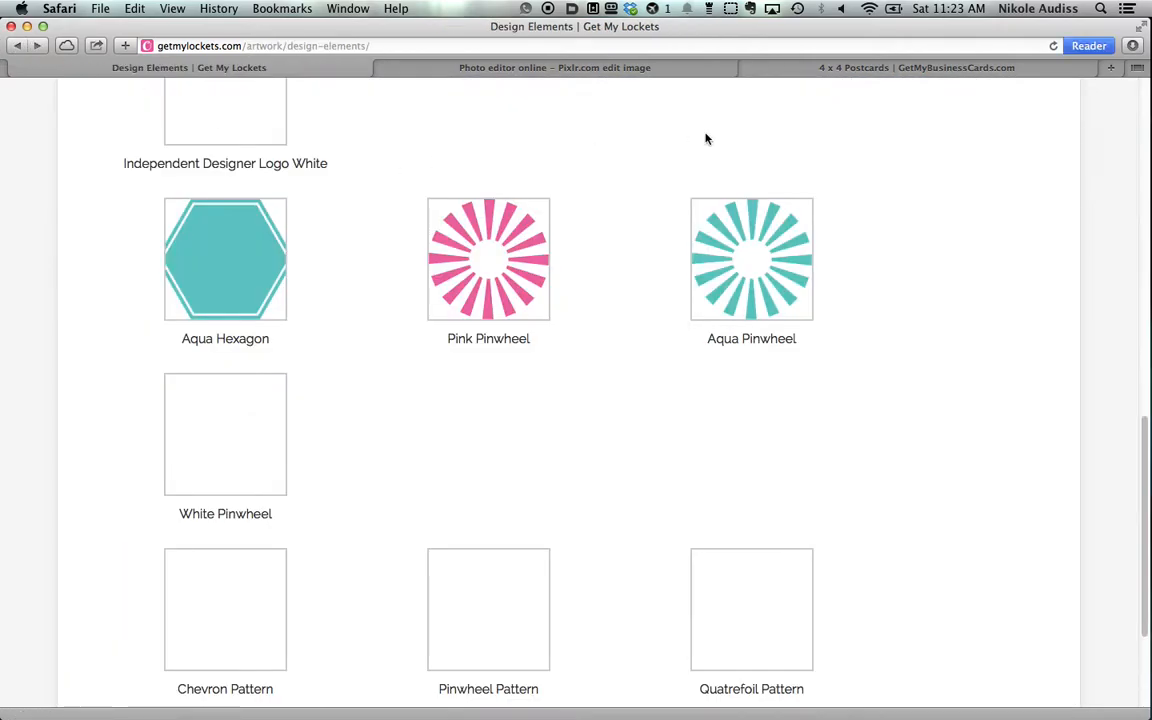
click(510, 72)
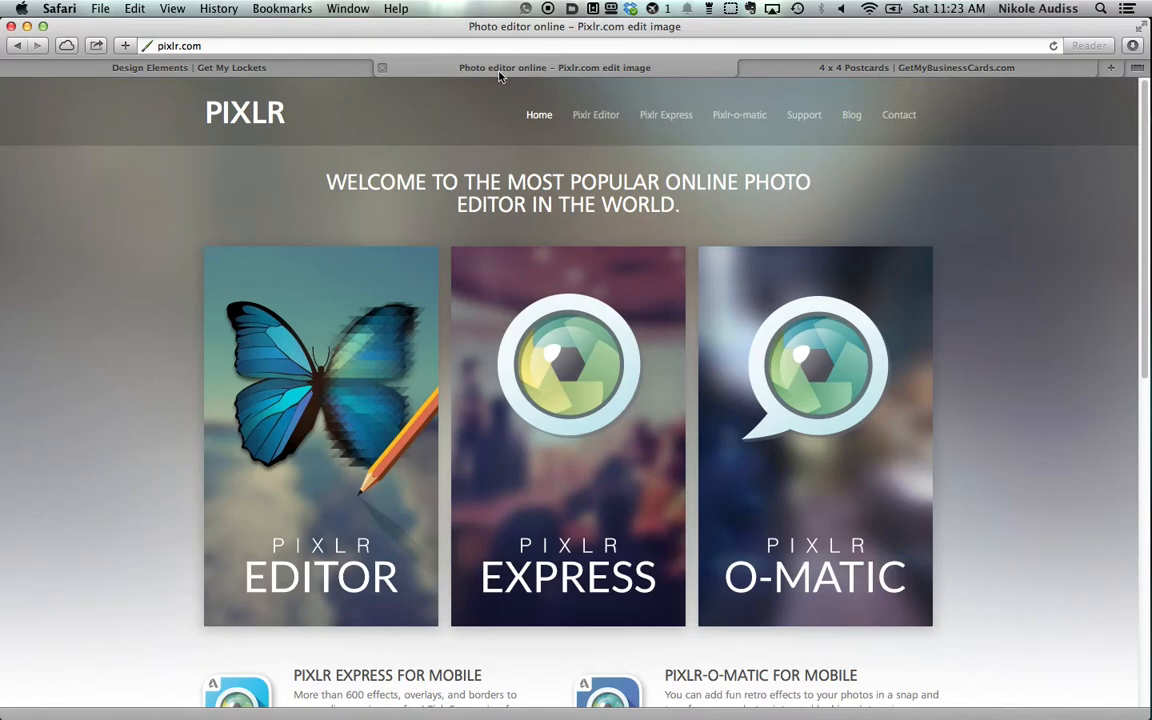
click(351, 394)
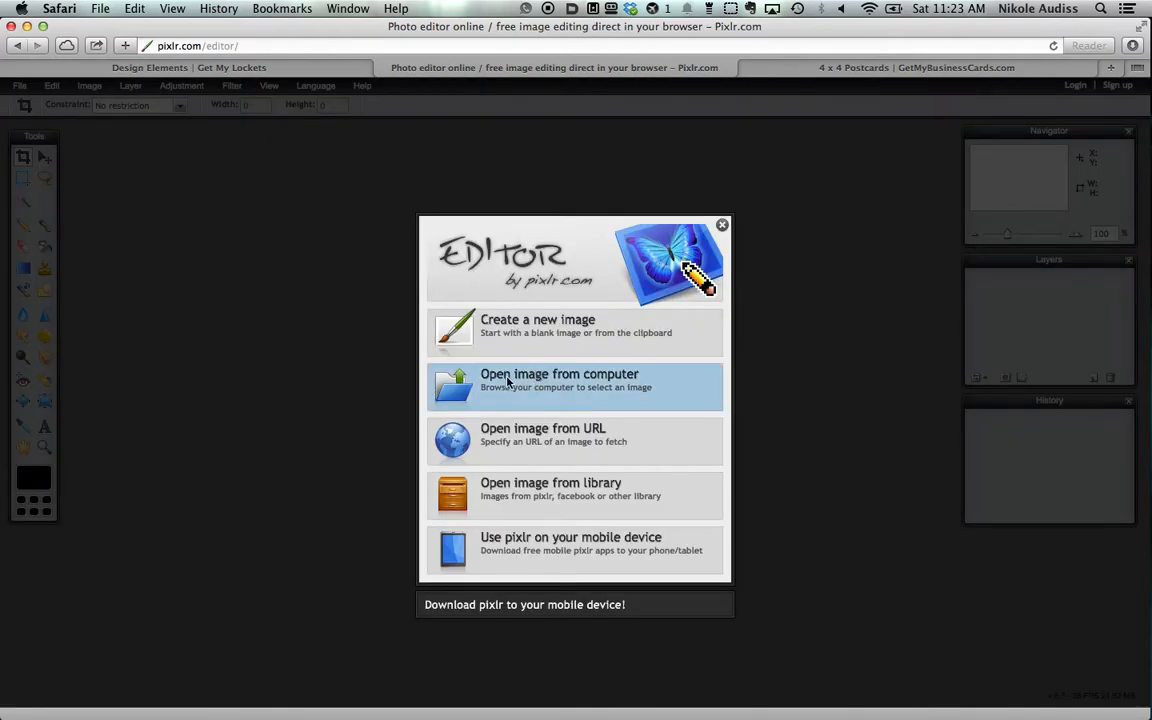
click(541, 383)
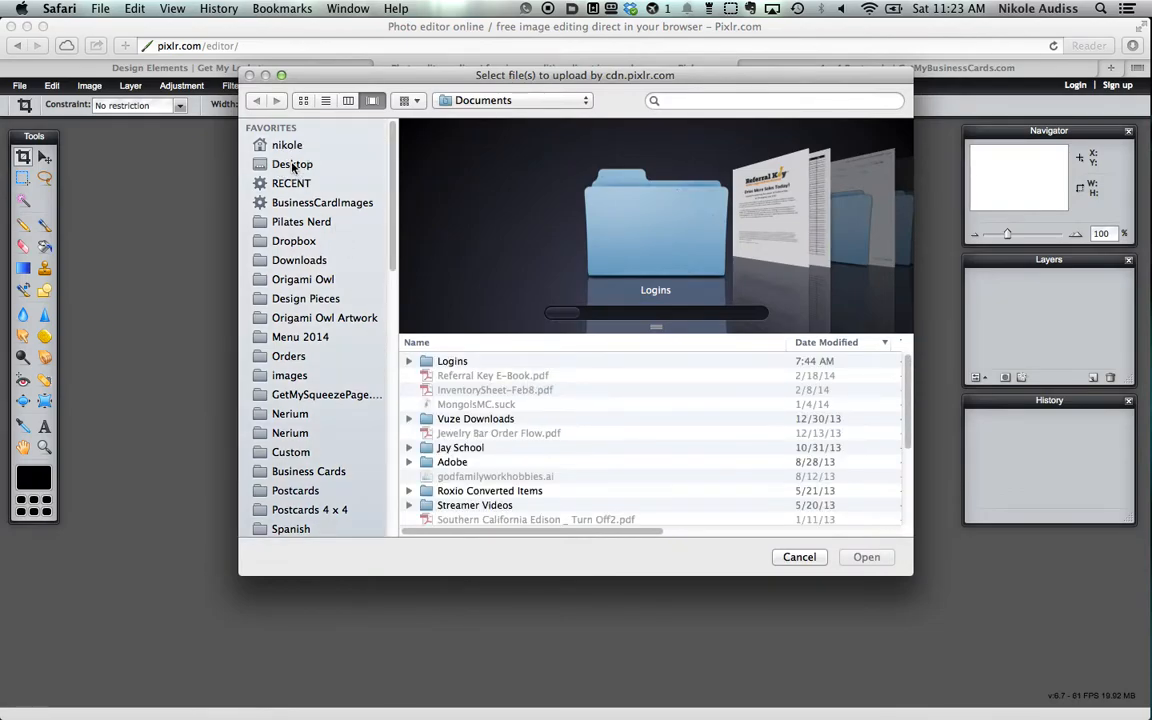
click(292, 164)
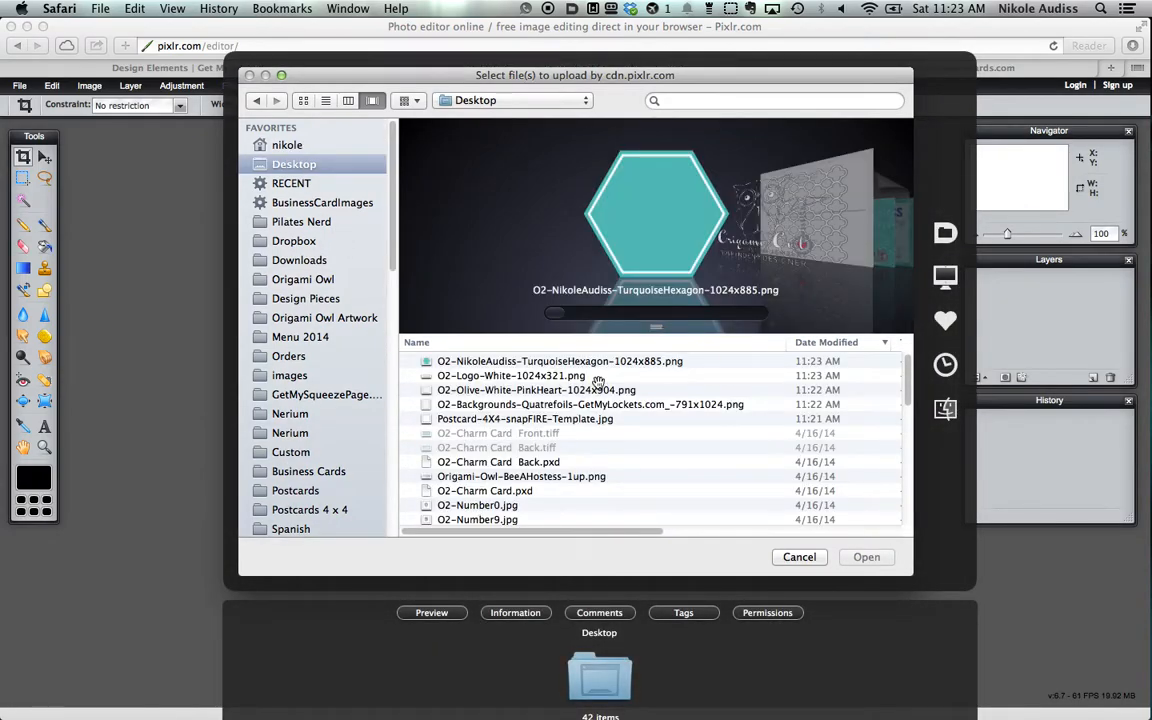
click(541, 421)
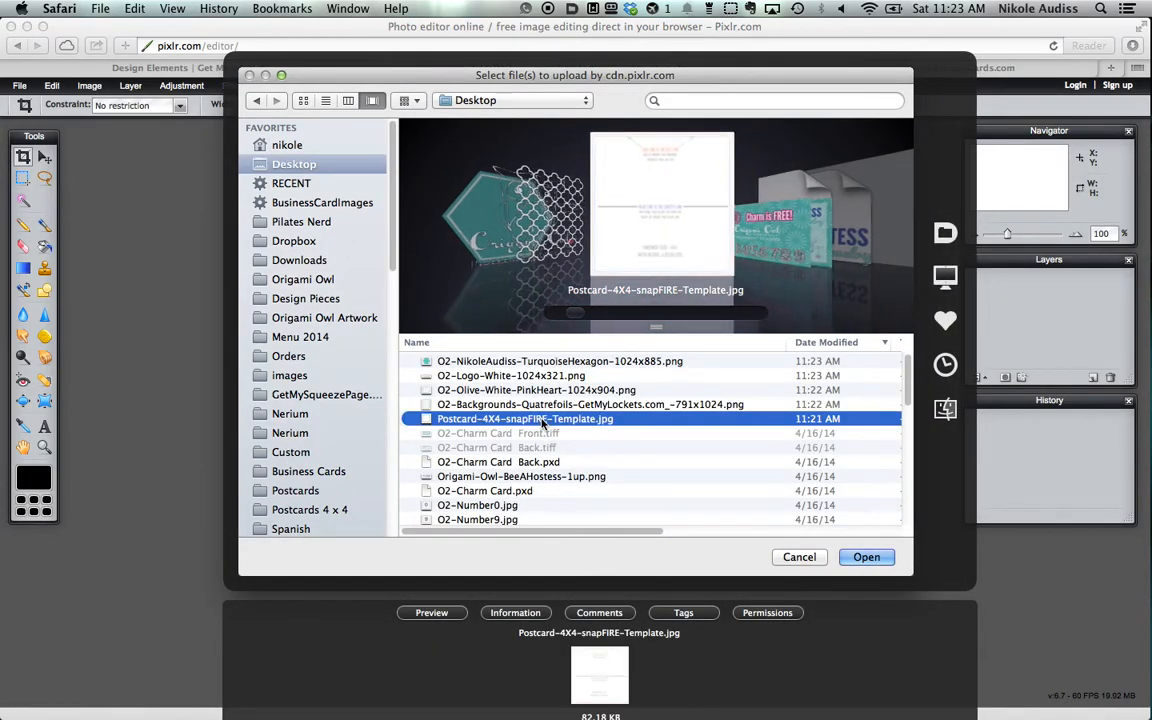
click(866, 557)
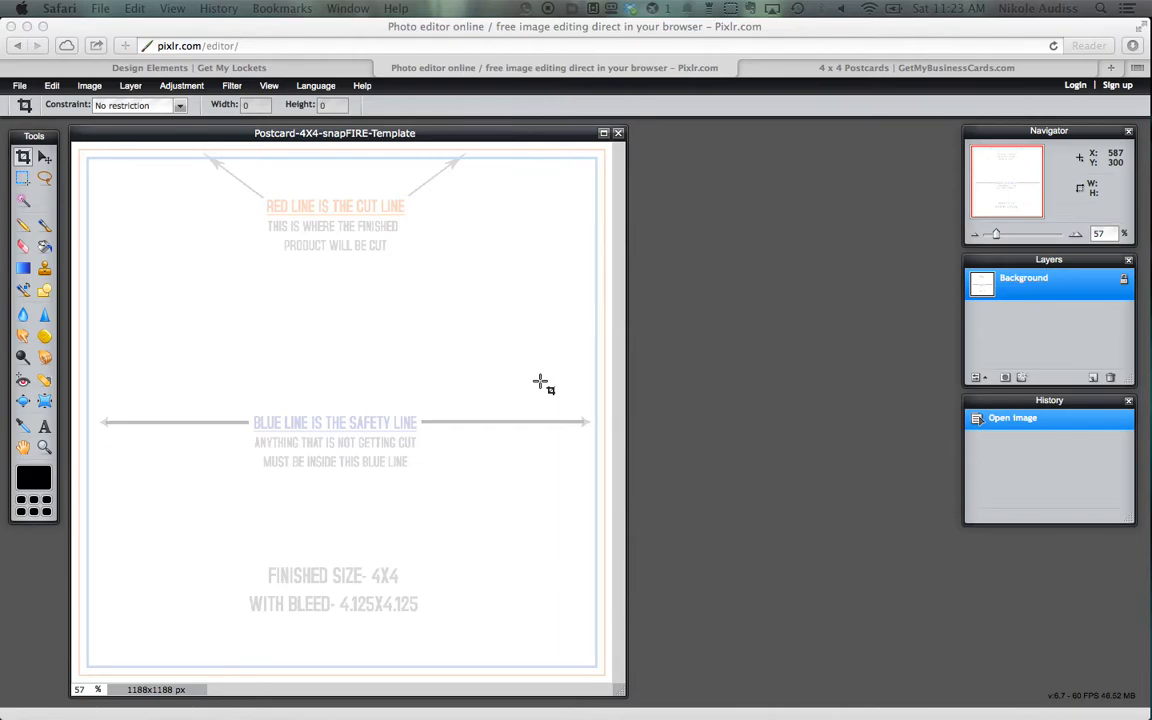
- Enlarge the postcard template's image window and reposition it in the workspace
mouse_move(2, 2)
click(367, 256)
drag(622, 695, 710, 710)
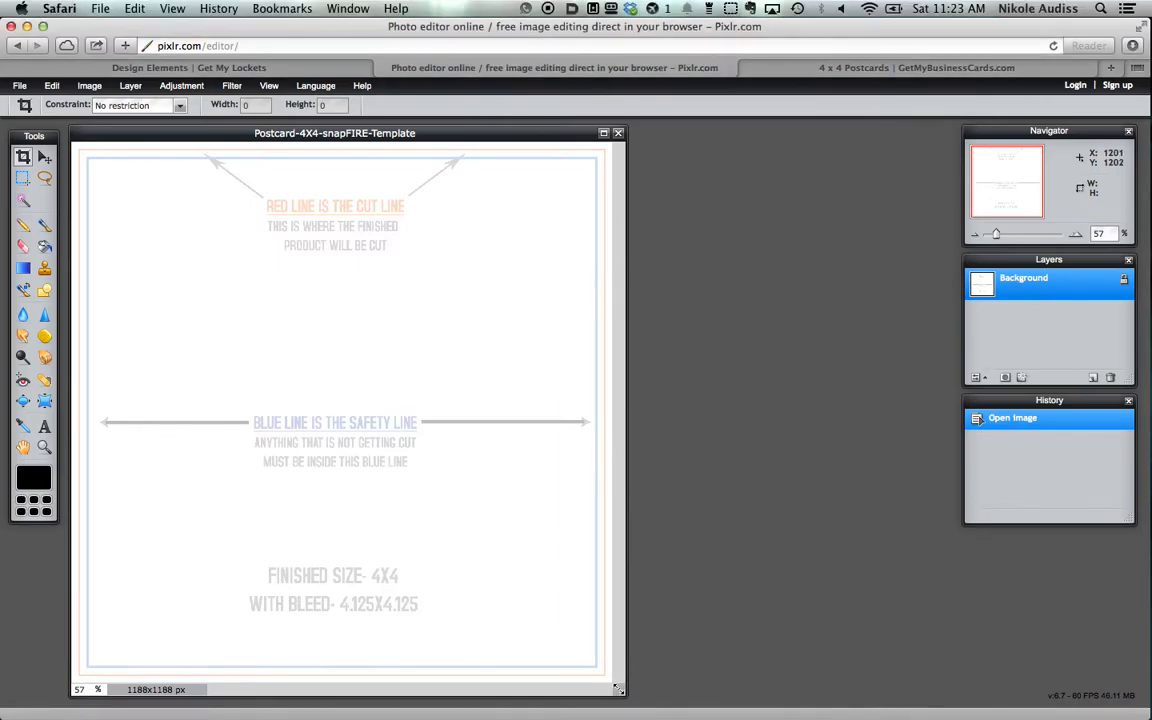
drag(520, 131, 544, 122)
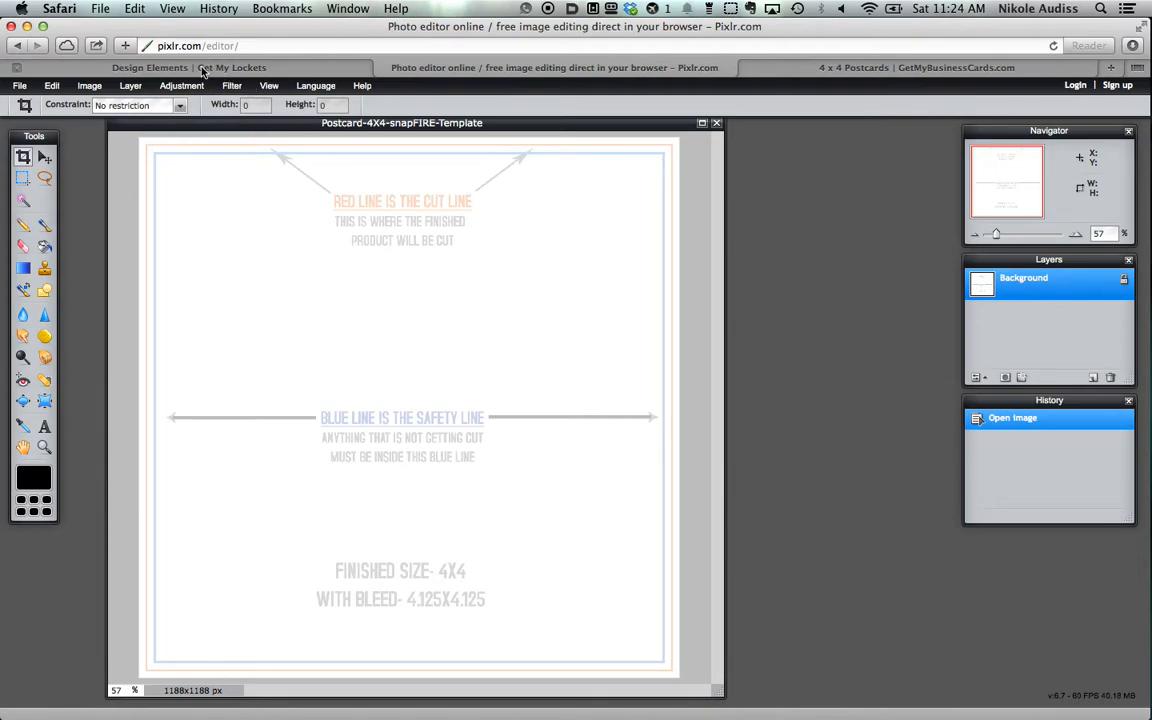
- Add a new empty layer above the template's Background layer
click(18, 87)
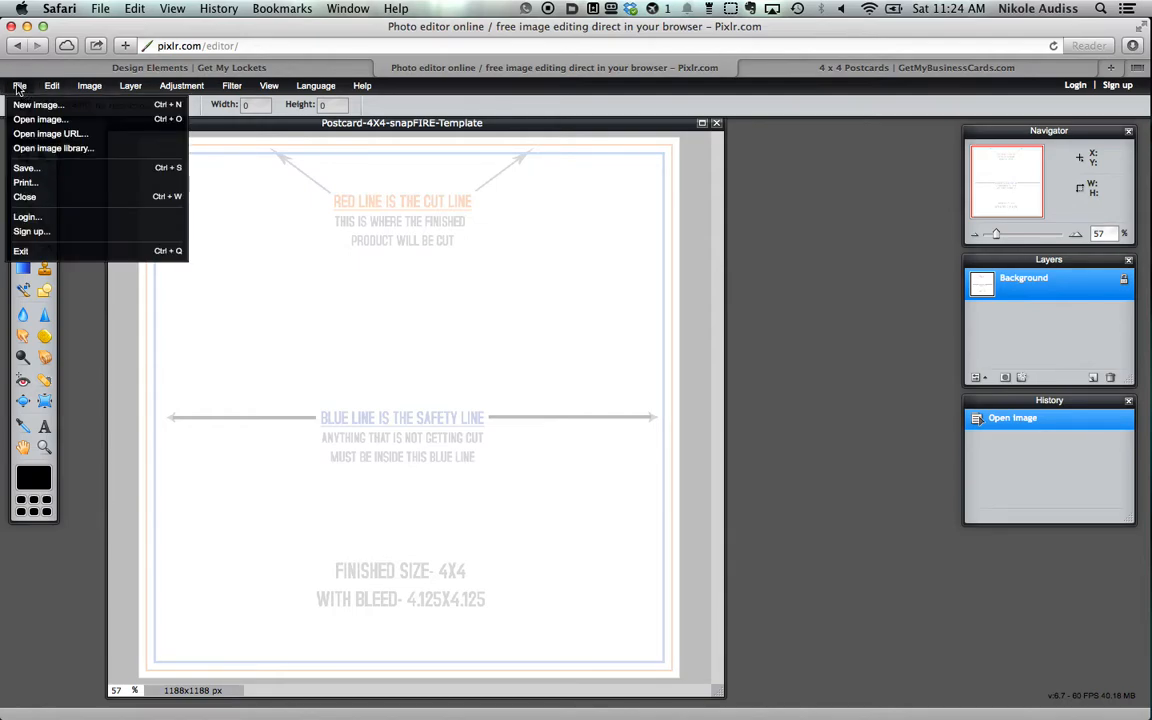
click(739, 331)
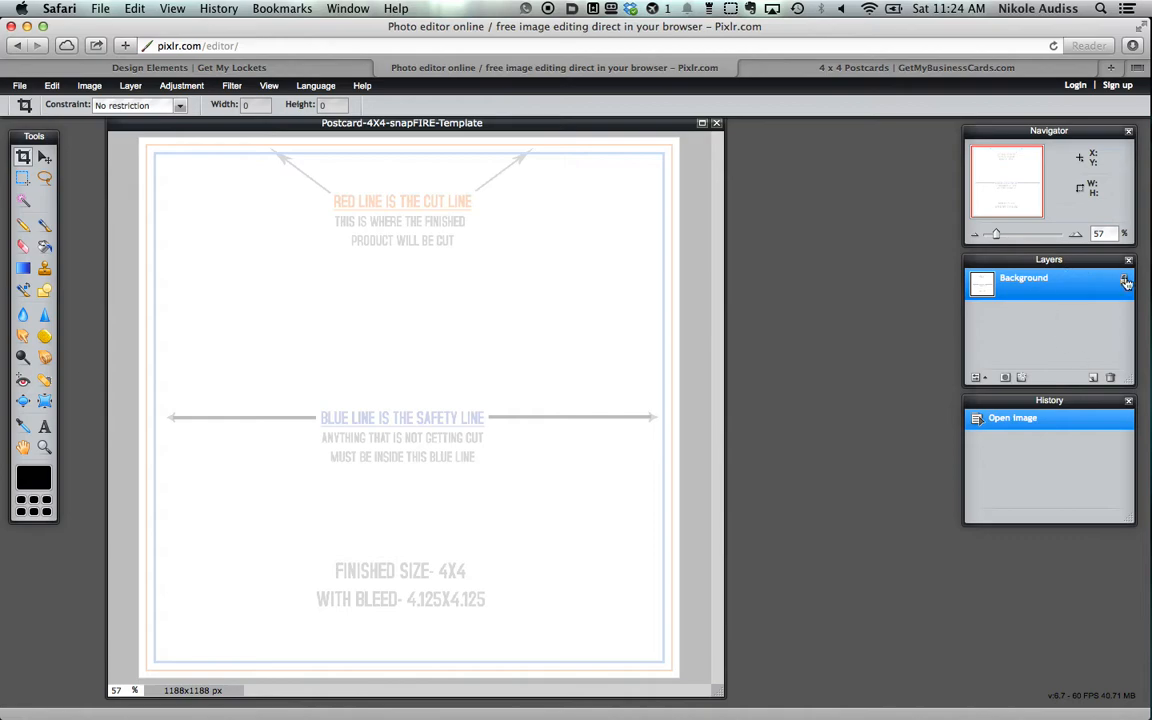
click(1093, 378)
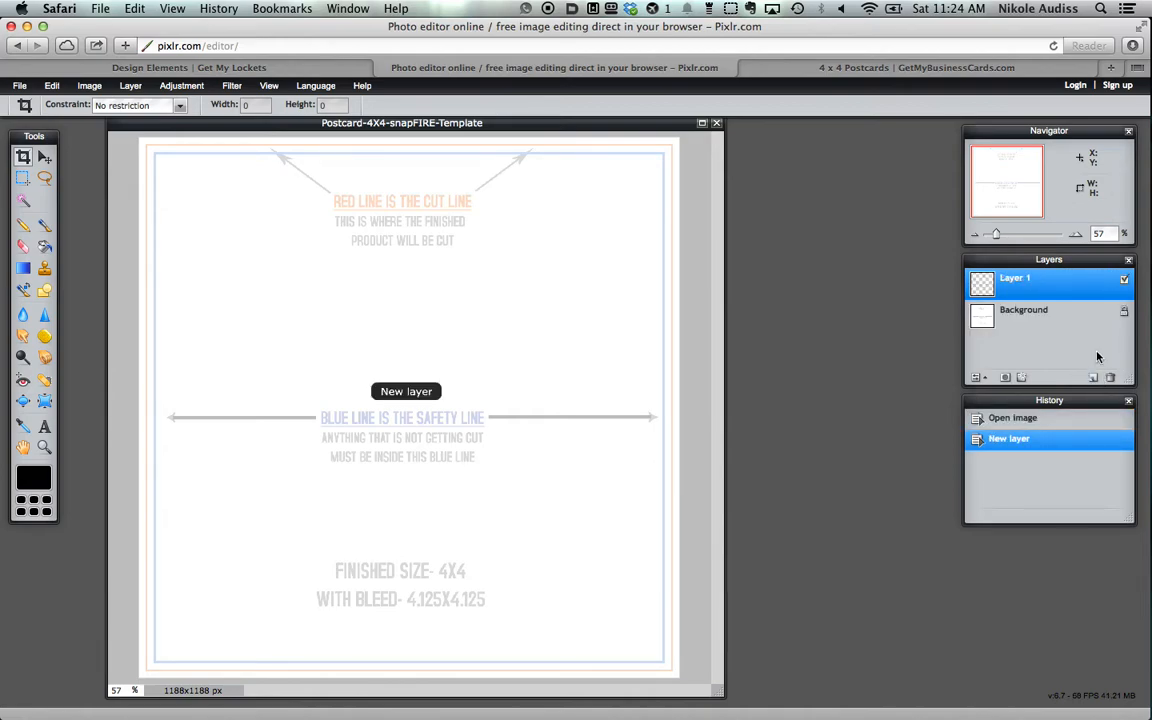
- Copy the brand colour chart image from the Get My Lockets Design Elements page
click(255, 72)
scroll(470, 188, up, 15)
scroll(440, 560, down, 2)
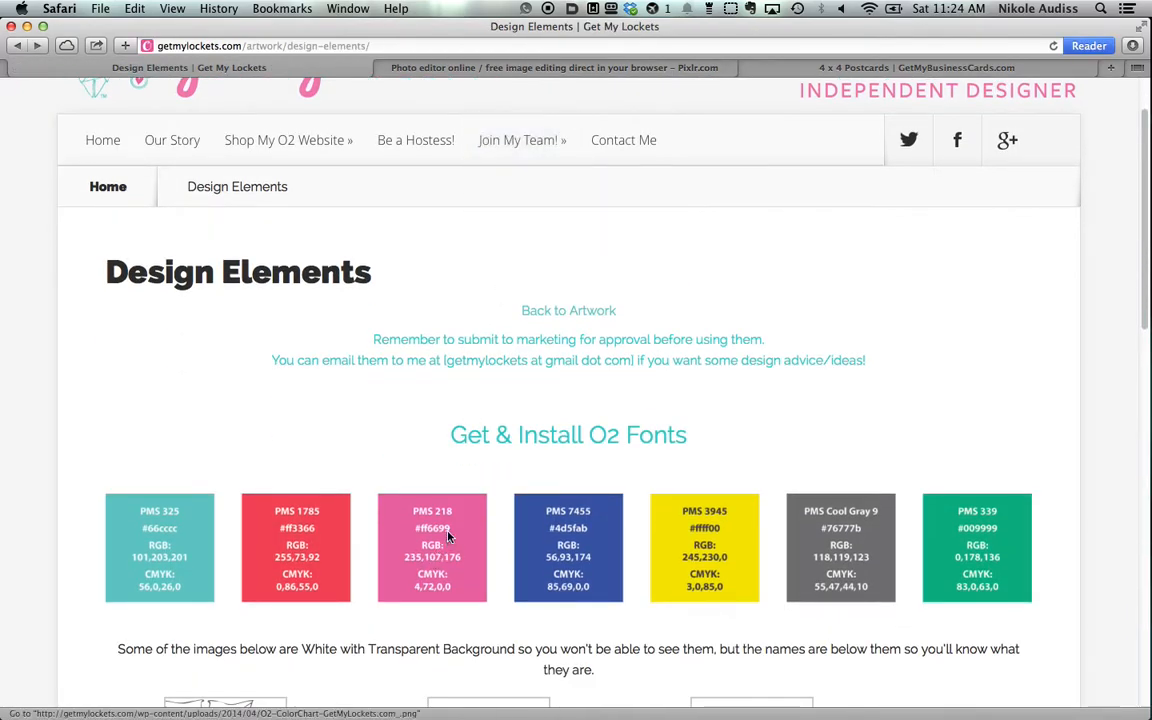
right_click(447, 560)
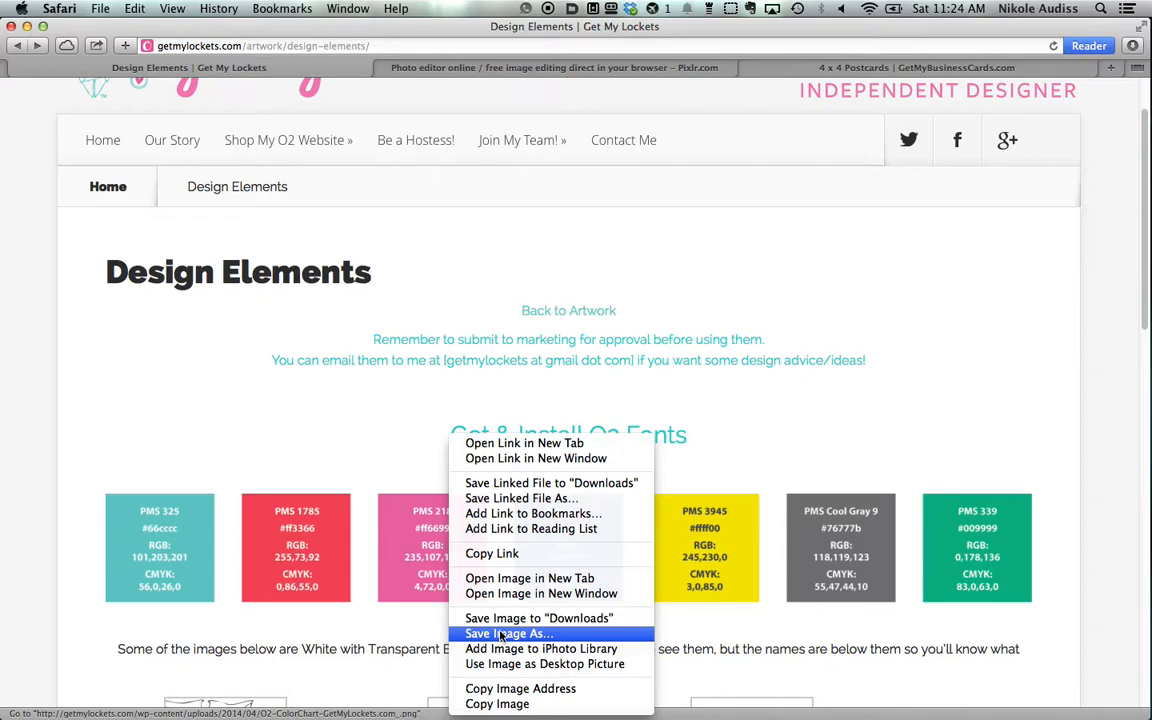
click(507, 705)
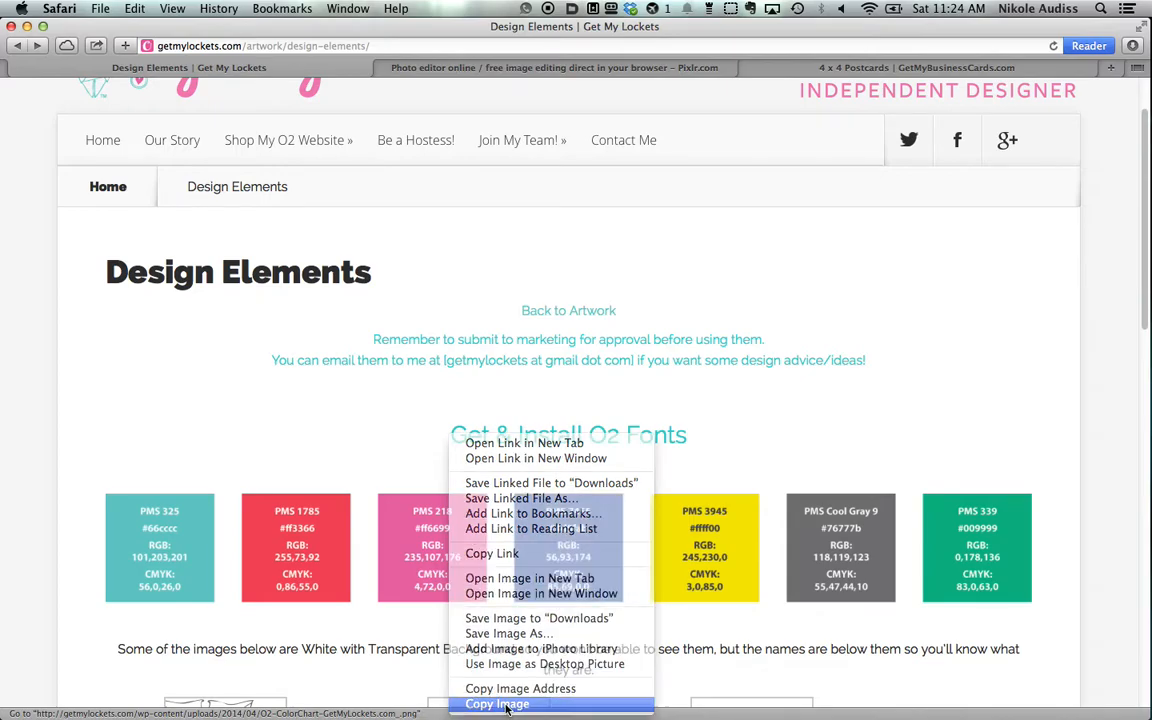
- Switch to Pixlr and try to paste the copied colour chart into the postcard template
click(425, 67)
click(46, 156)
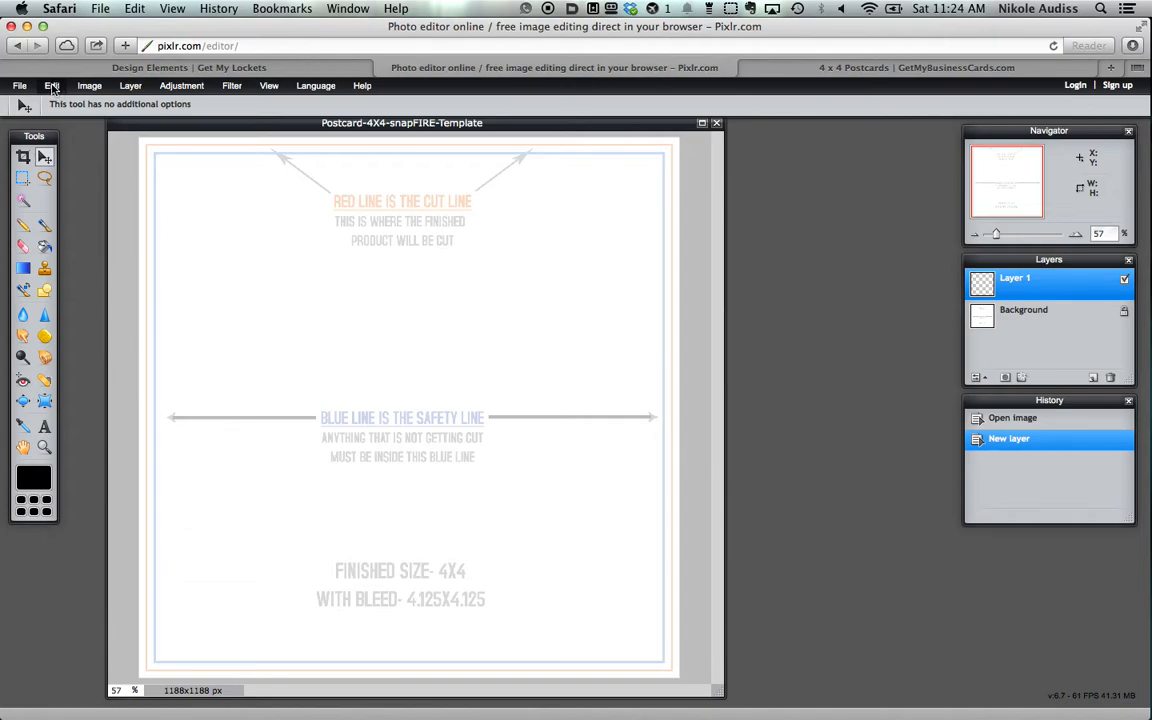
click(52, 86)
click(50, 168)
click(656, 164)
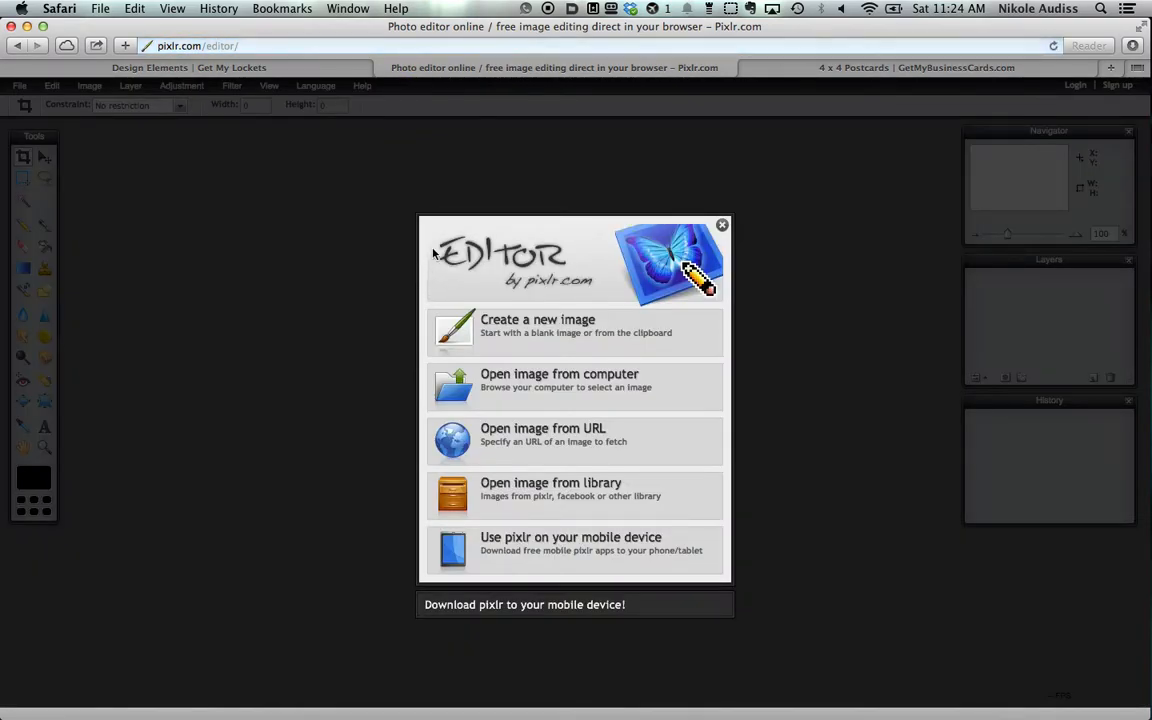
- Relaunch Pixlr Editor and reopen Postcard-4X4-snapFIRE-Template.jpg from the Desktop
click(17, 45)
click(252, 313)
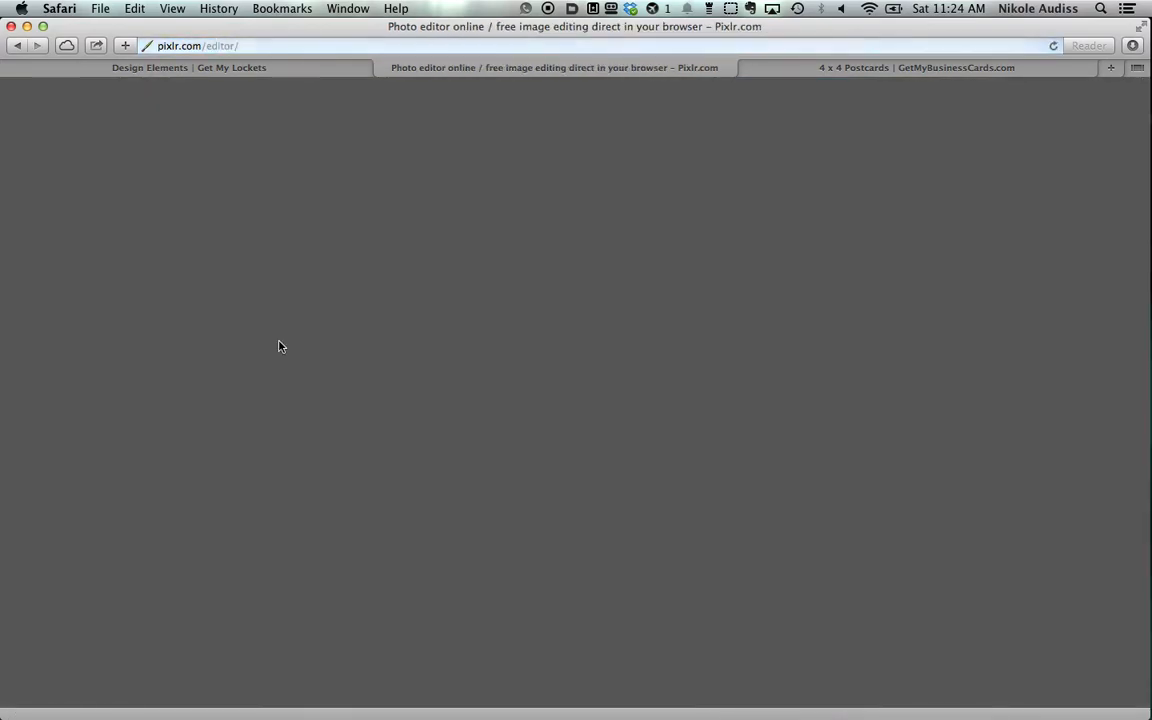
click(533, 385)
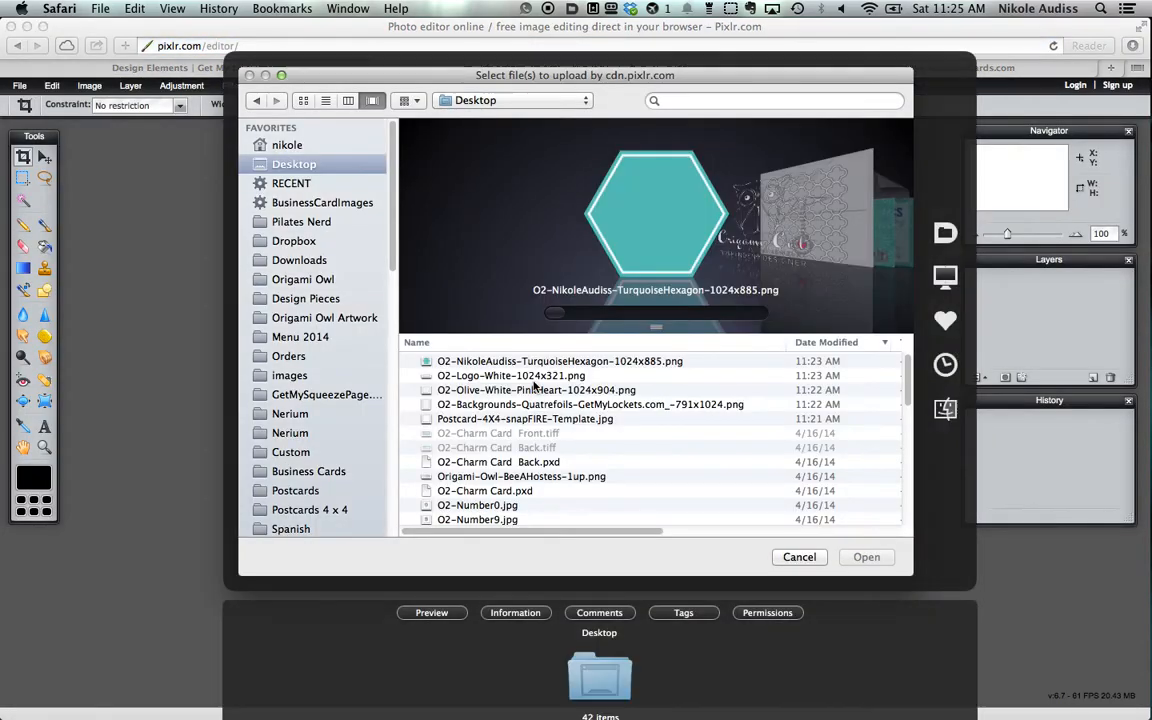
click(525, 419)
click(866, 557)
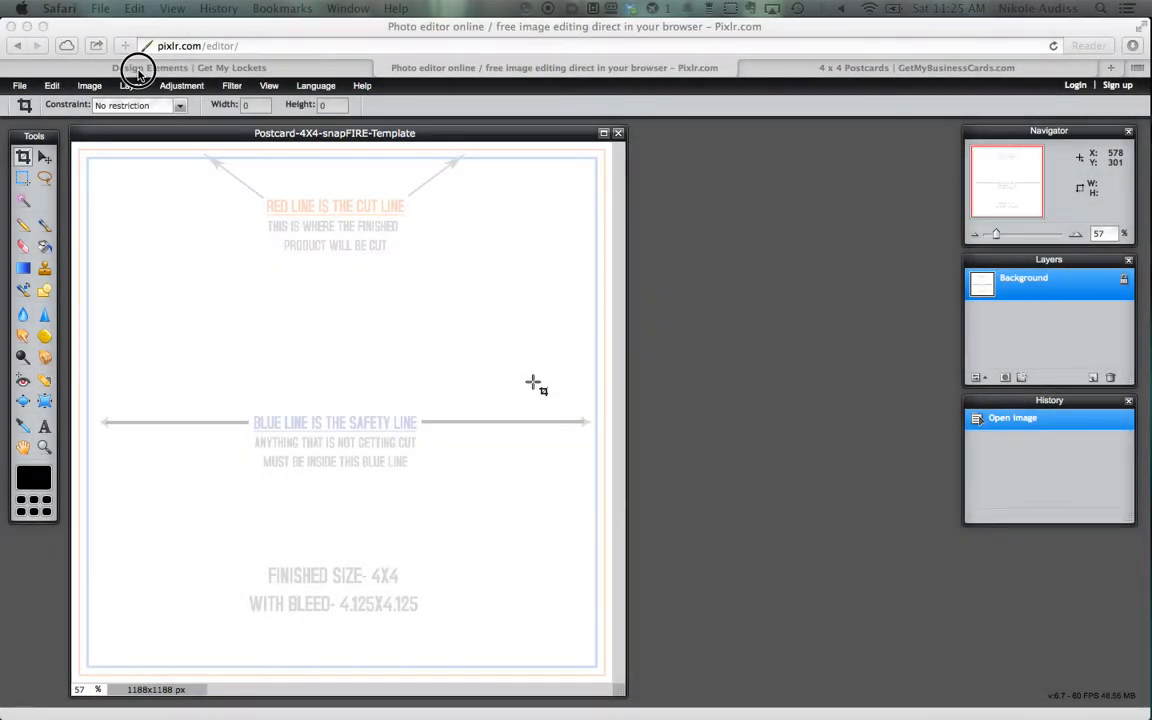
- Save the brand colour chart image from the Design Elements page to the Desktop as O2-ColorChart-GetMyLockets.com_.png
click(141, 68)
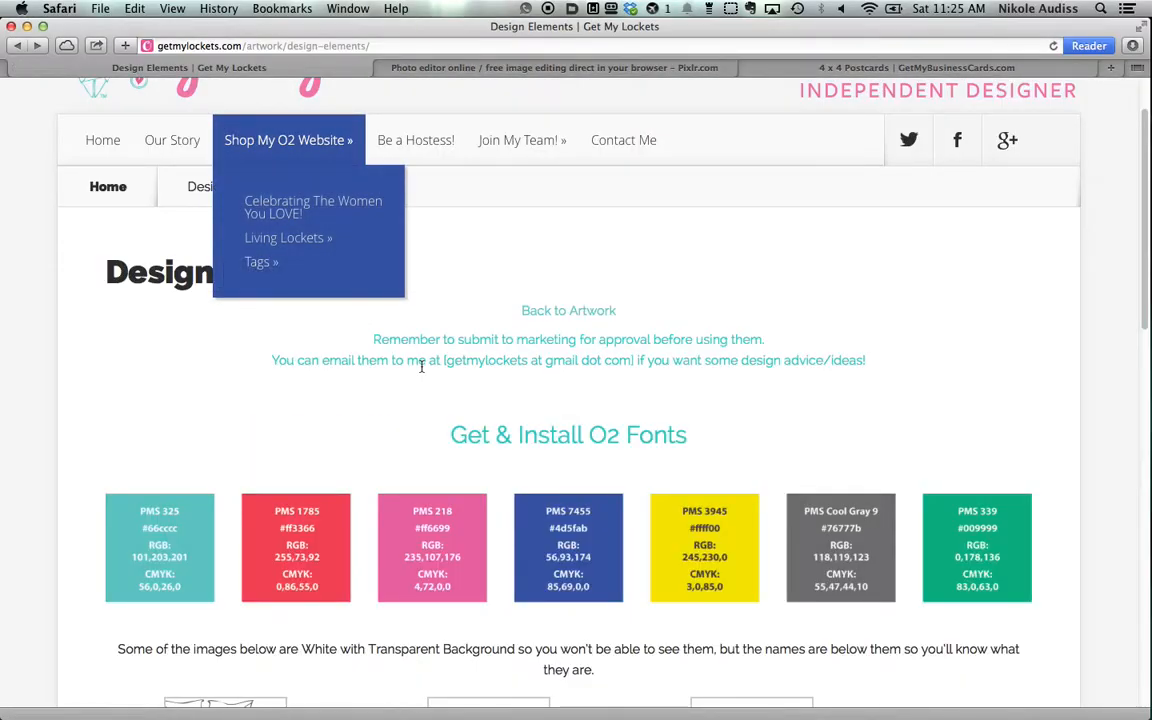
right_click(447, 533)
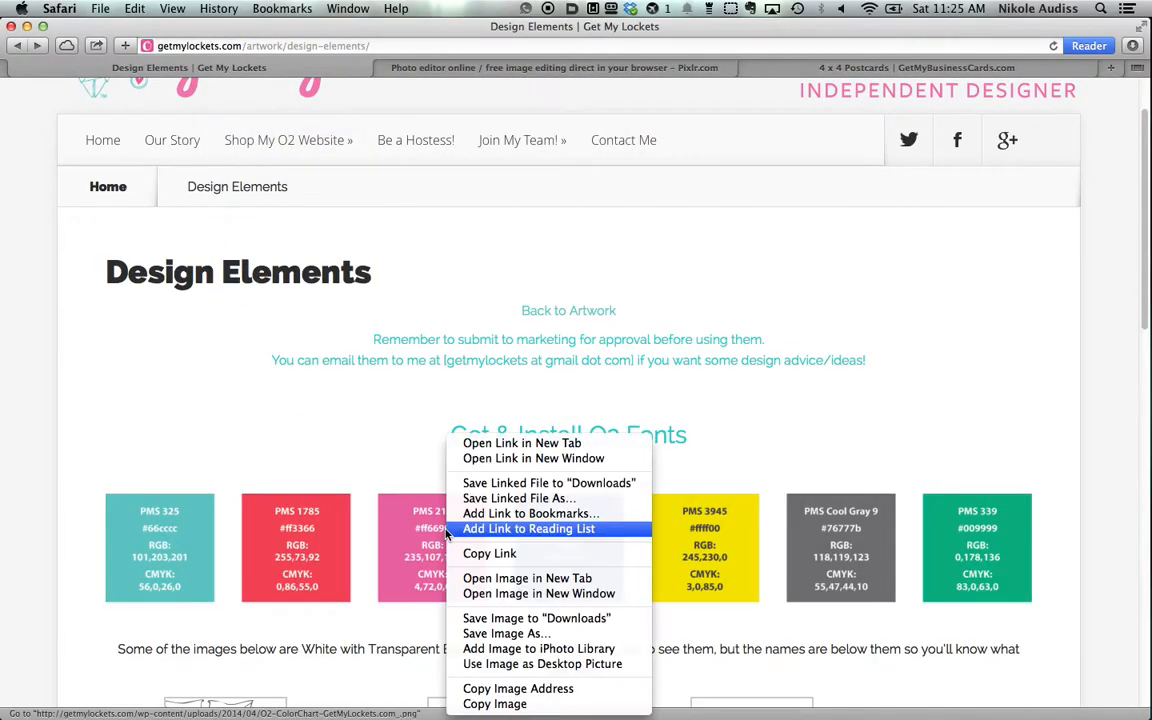
click(507, 634)
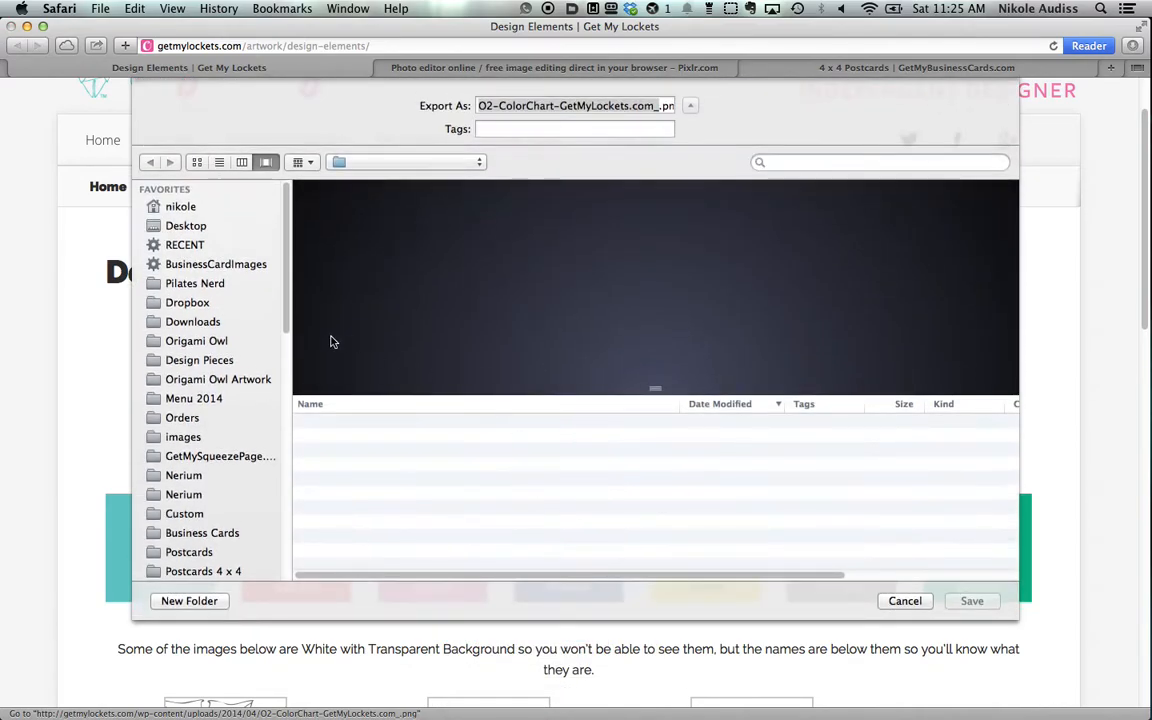
click(180, 226)
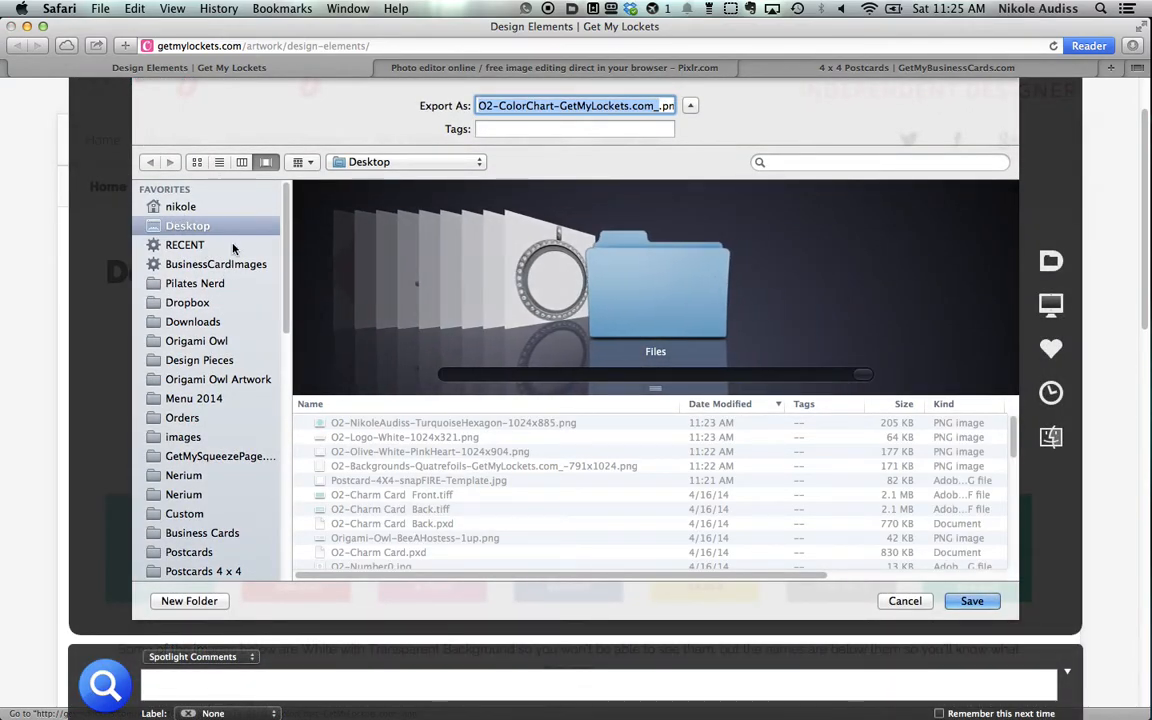
click(184, 245)
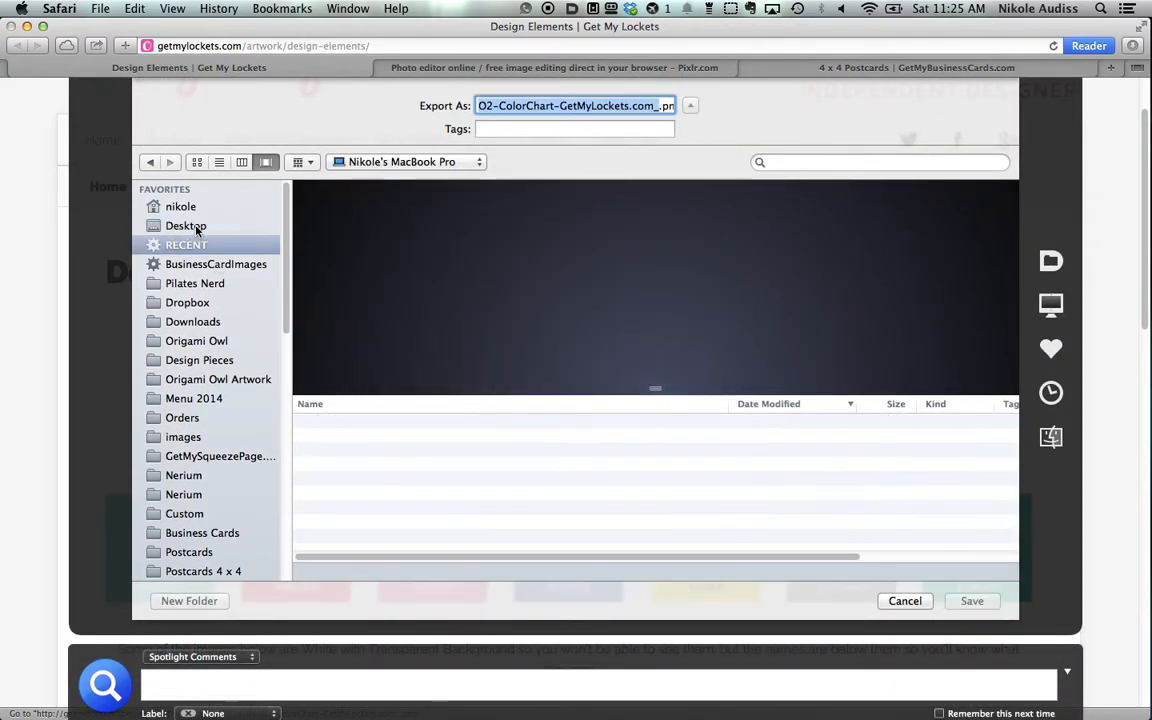
click(180, 226)
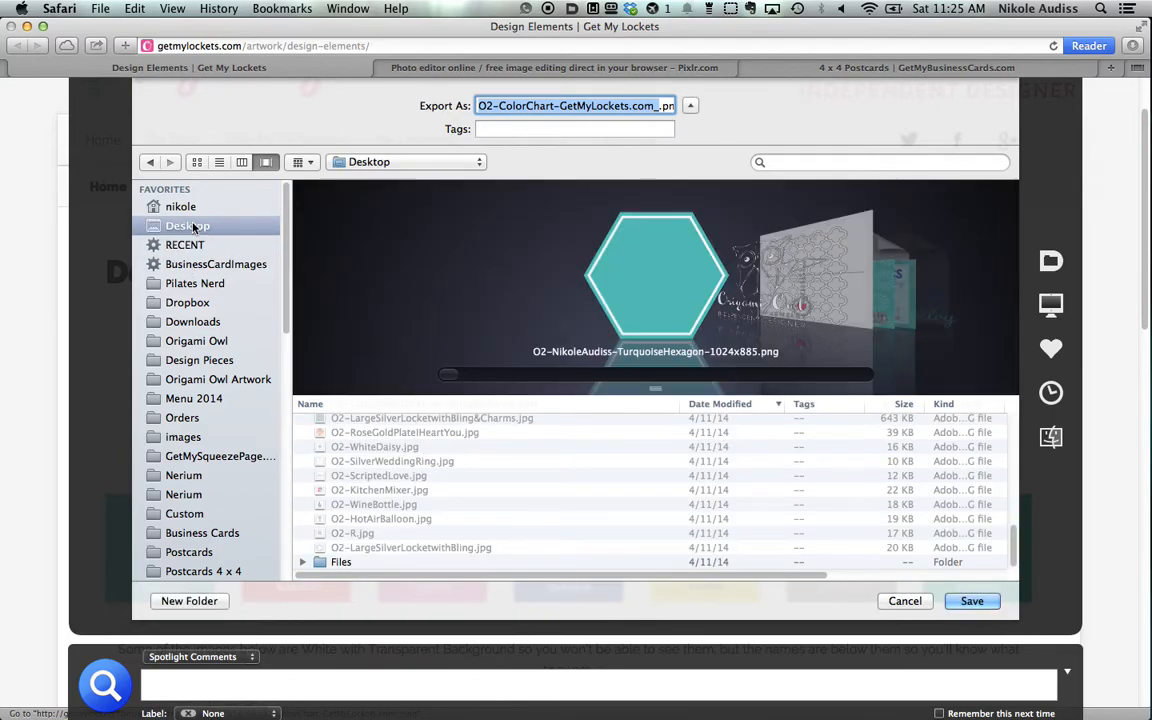
click(969, 600)
- Switch to Pixlr and open O2-ColorChart-GetMyLockets.com_.png from the Desktop as a separate image
click(512, 68)
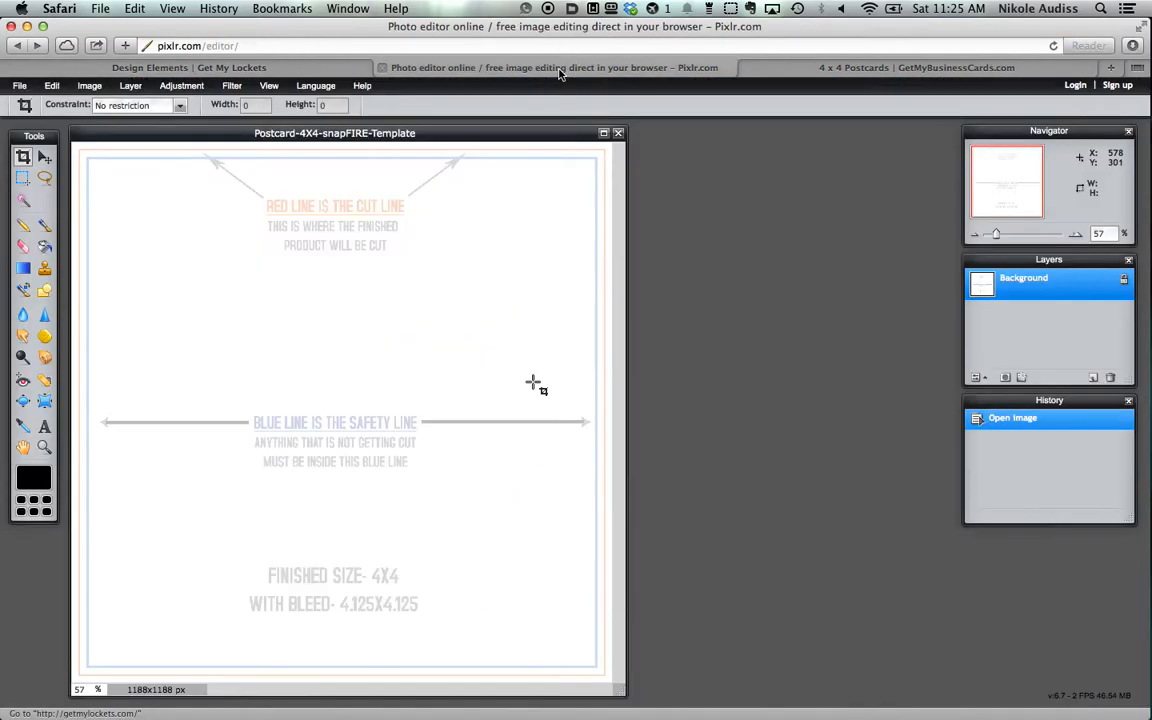
click(19, 85)
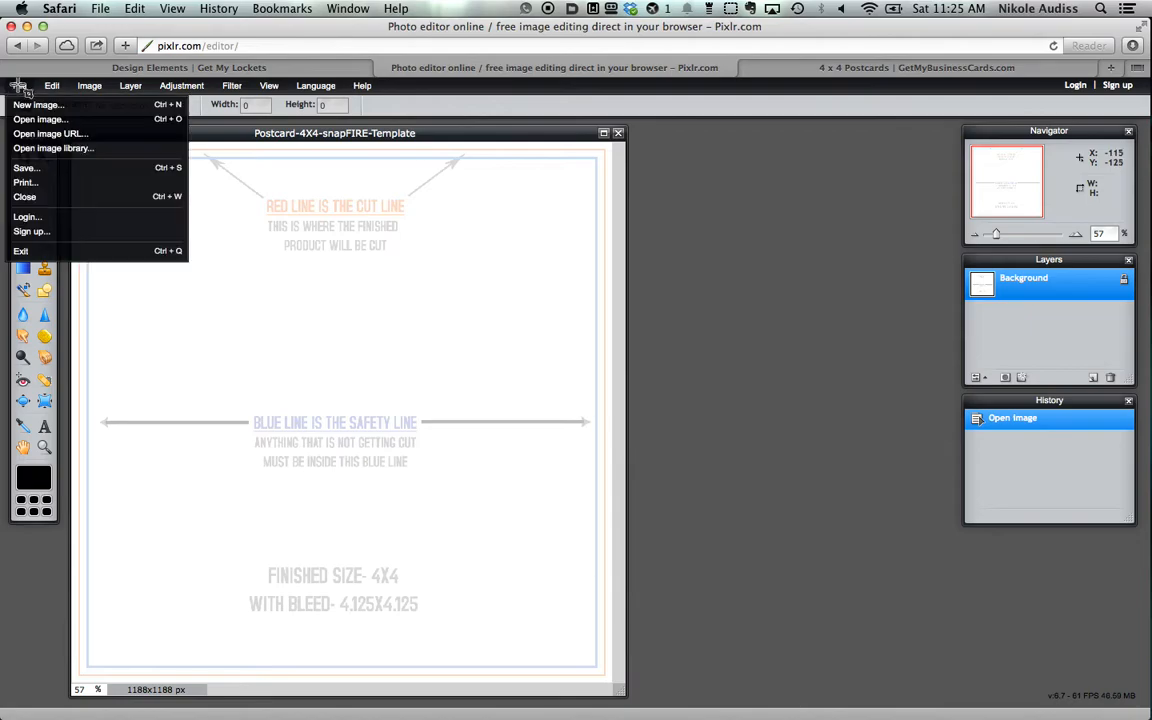
click(43, 121)
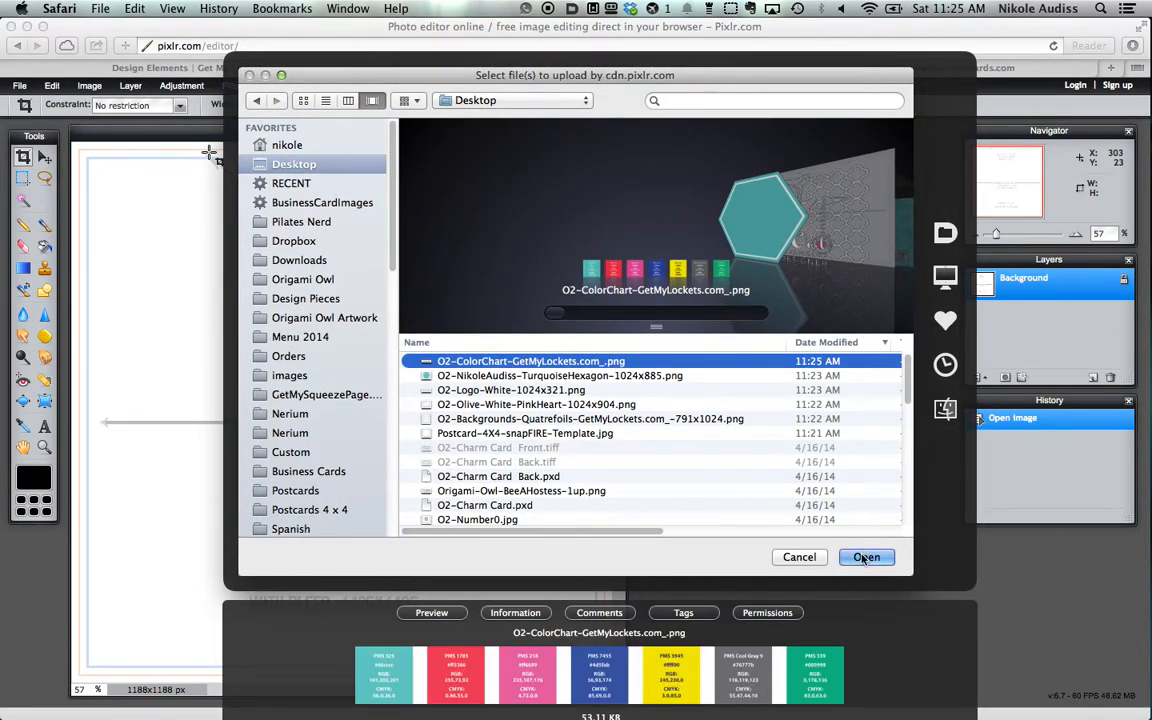
key(Return)
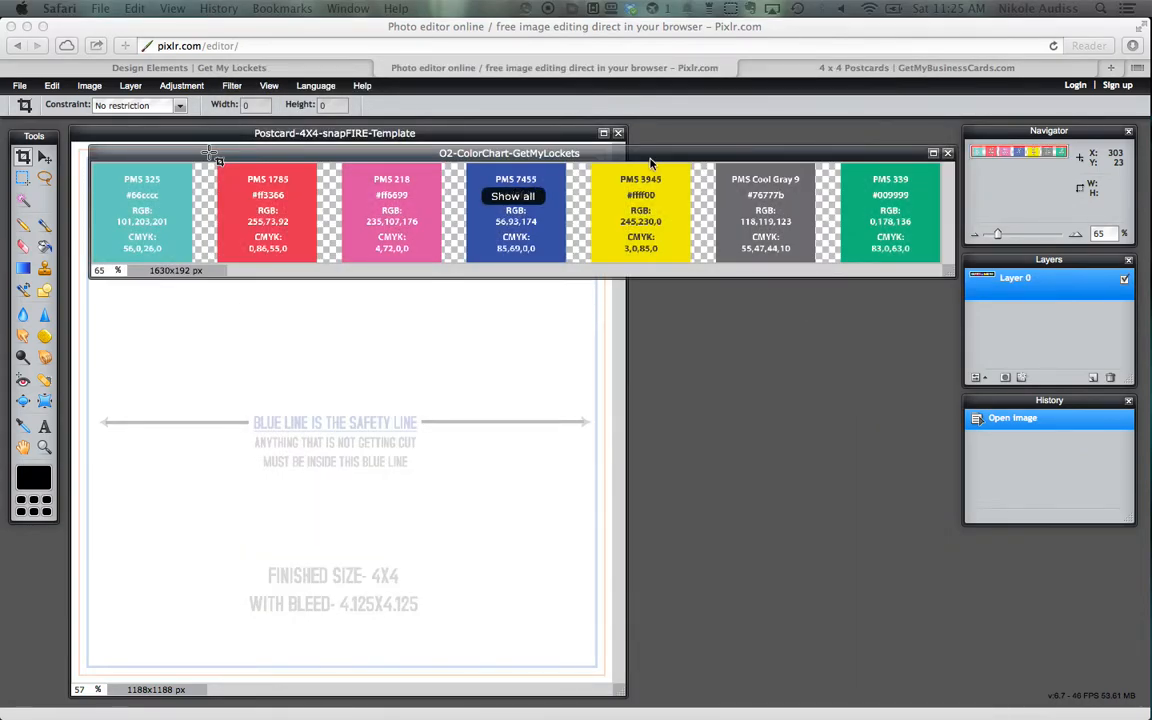
- Move the colour chart's image window clear of most of the postcard and bring the postcard template to the front
click(557, 137)
drag(694, 152, 871, 562)
click(470, 132)
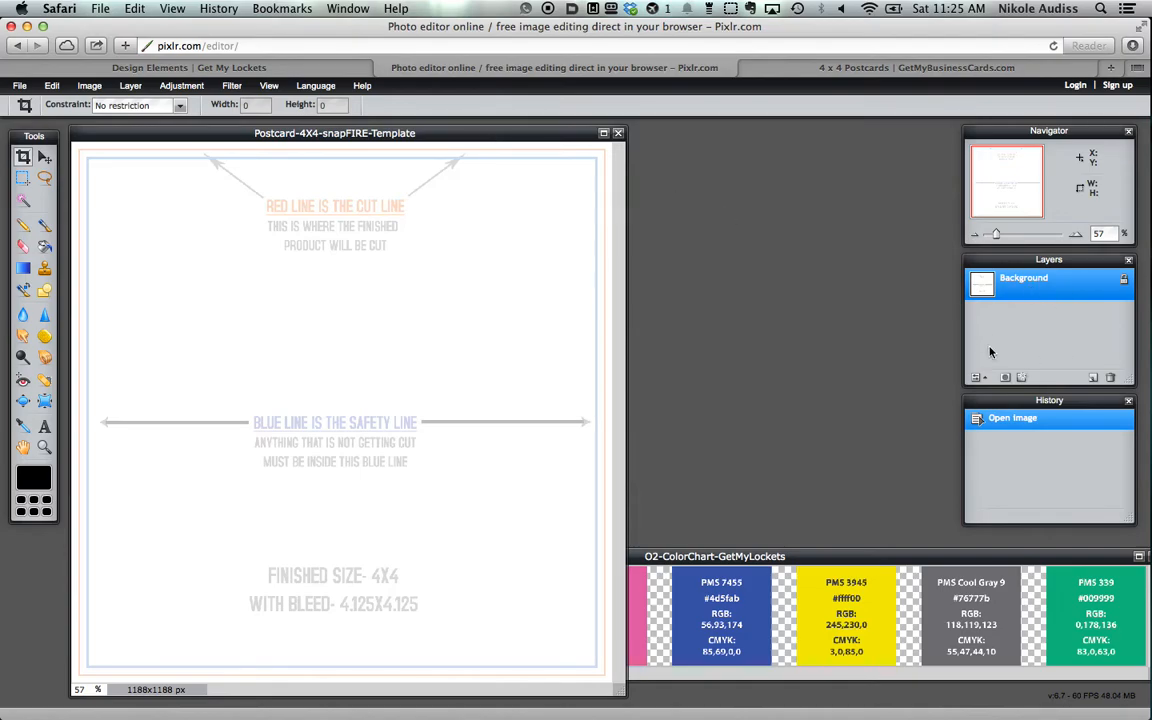
- Add a new layer to the postcard and fill it with the PMS 7455 blue (#3d5da8) sampled from the colour chart
click(1094, 378)
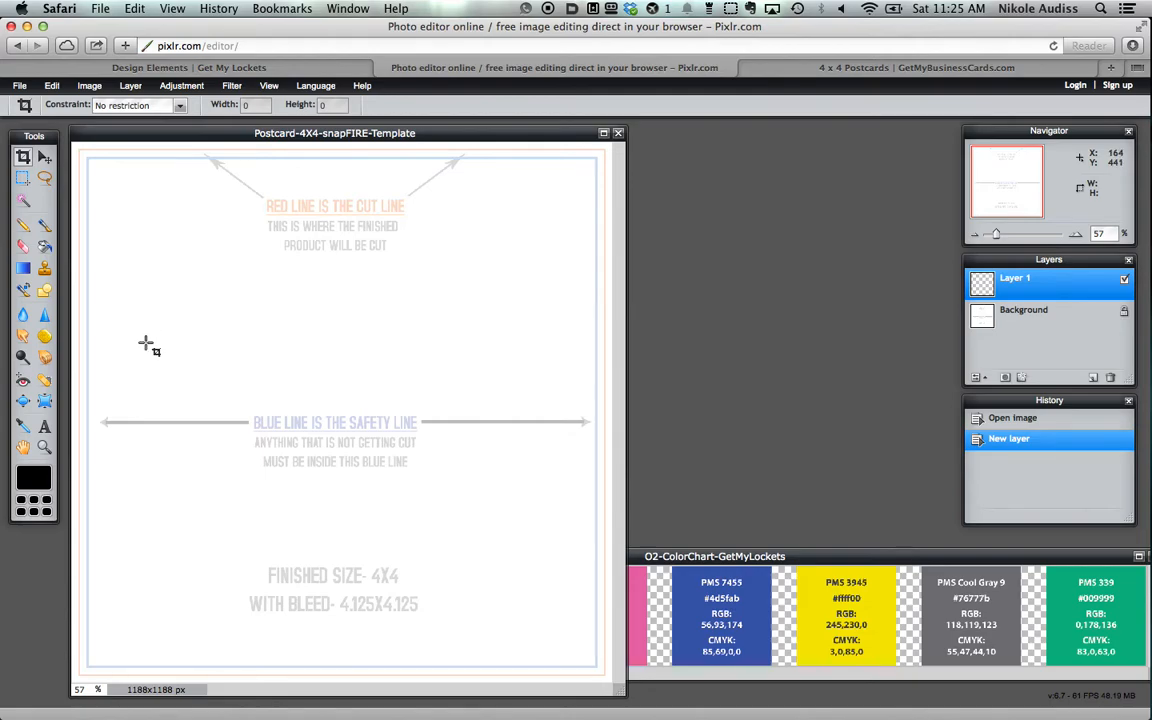
click(44, 248)
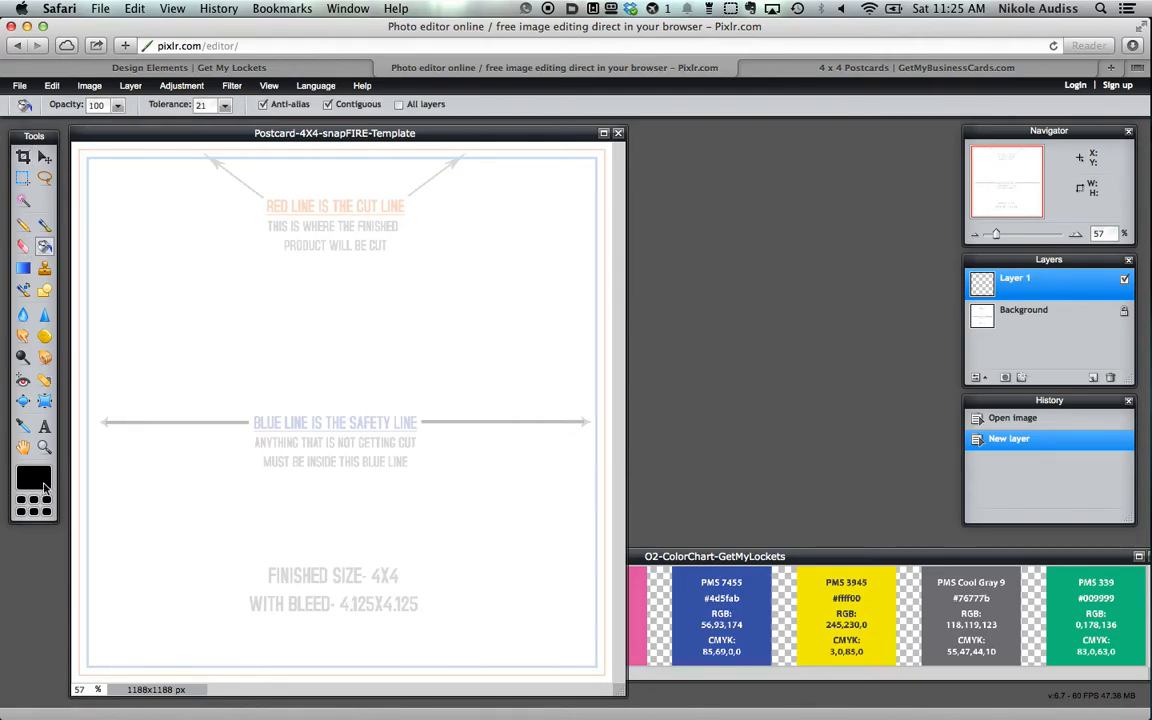
click(40, 481)
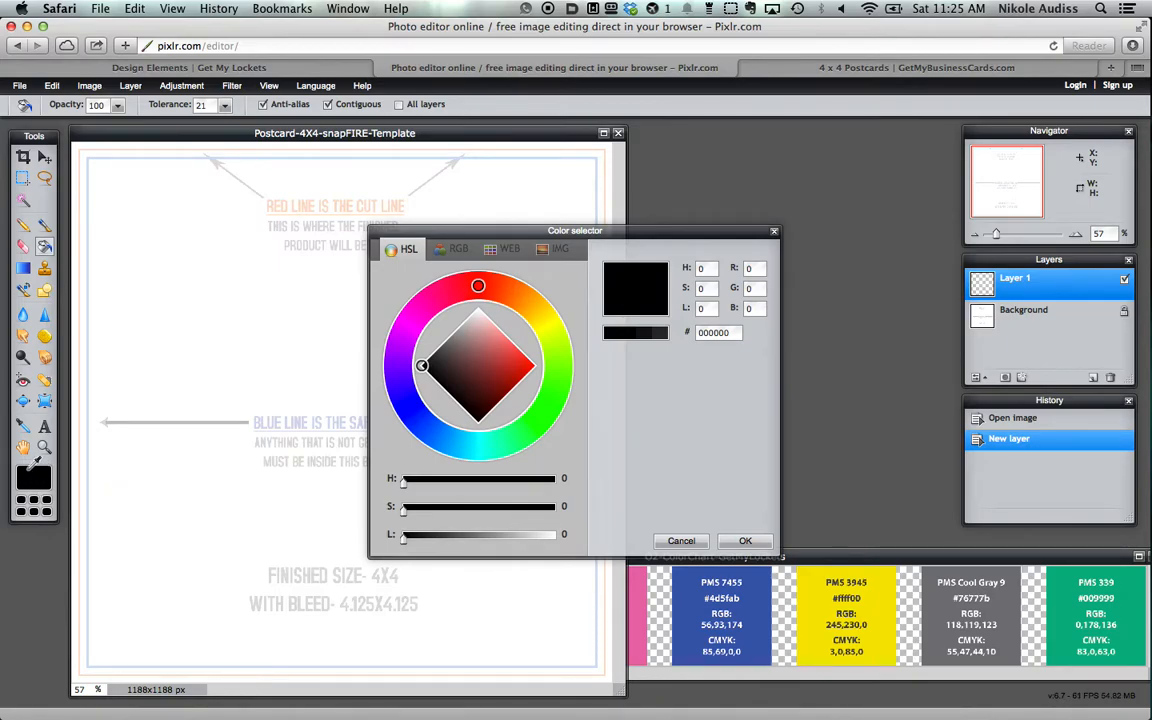
click(761, 584)
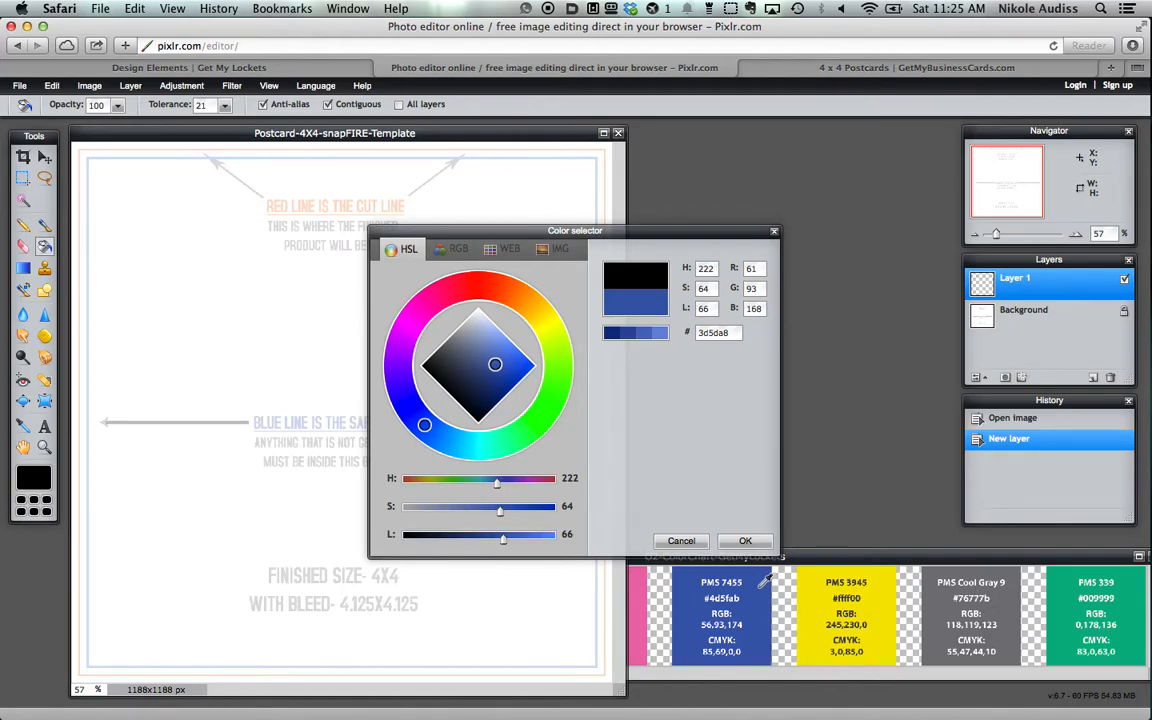
click(748, 541)
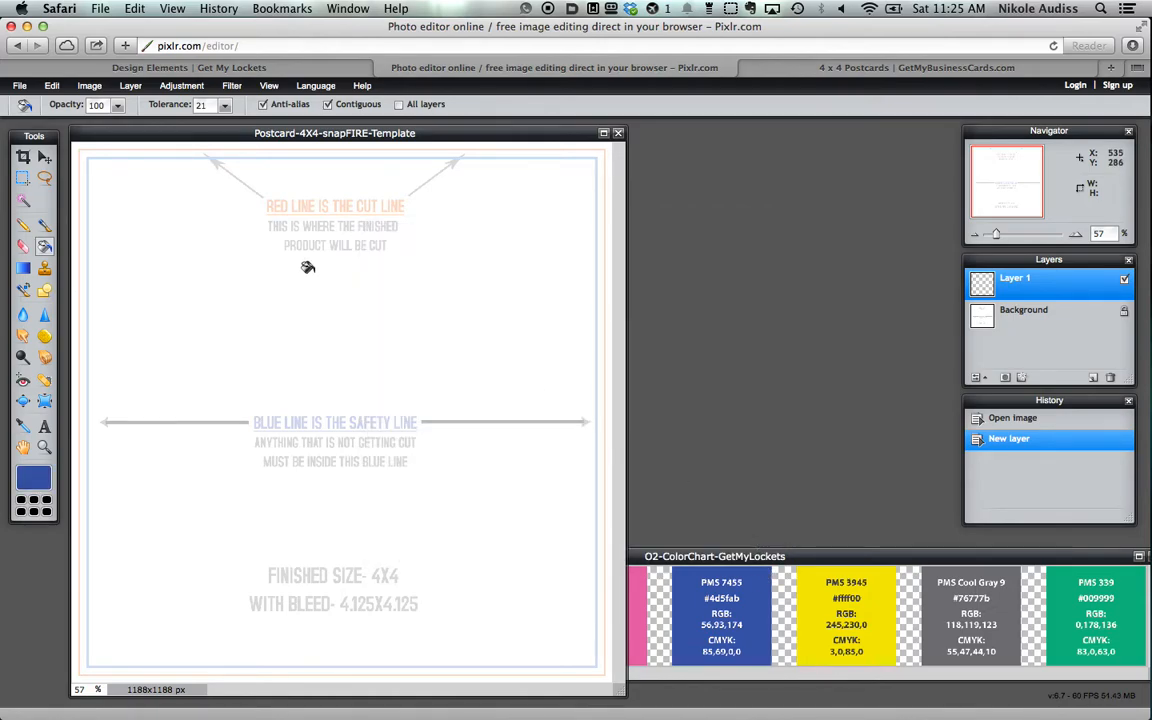
click(230, 243)
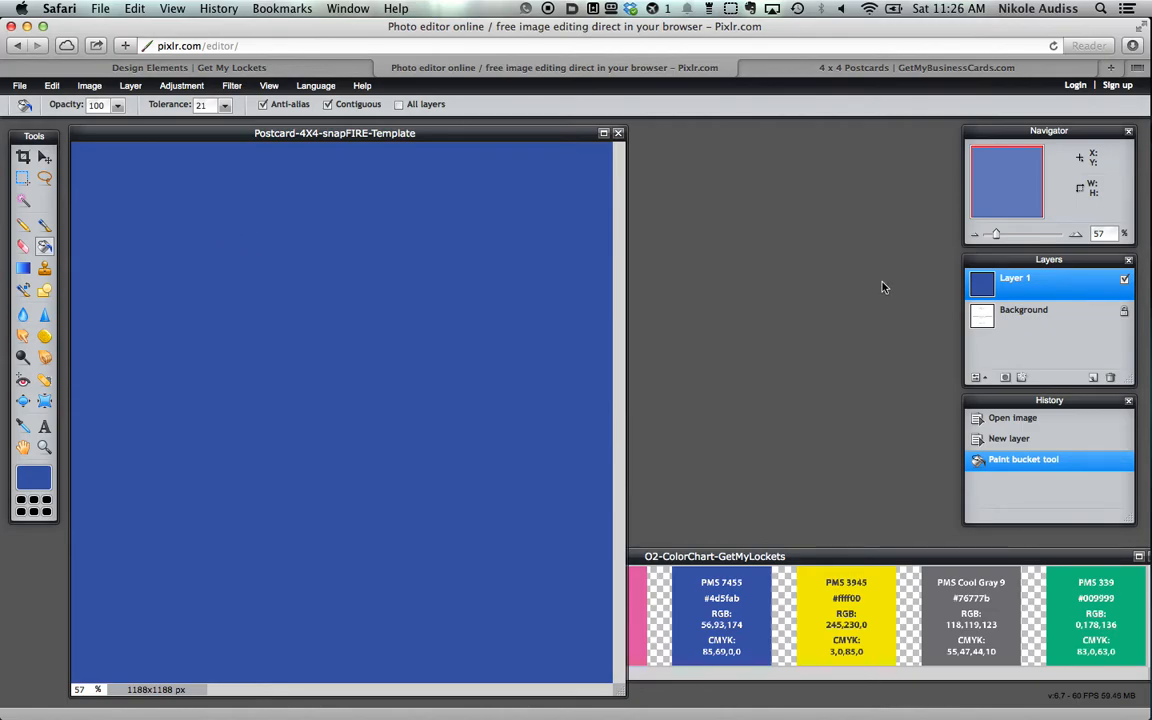
- Activate the Move tool and open O2-Backgrounds-Quatrefoils-GetMyLockets.com_-791x1024.png from the Desktop
click(44, 157)
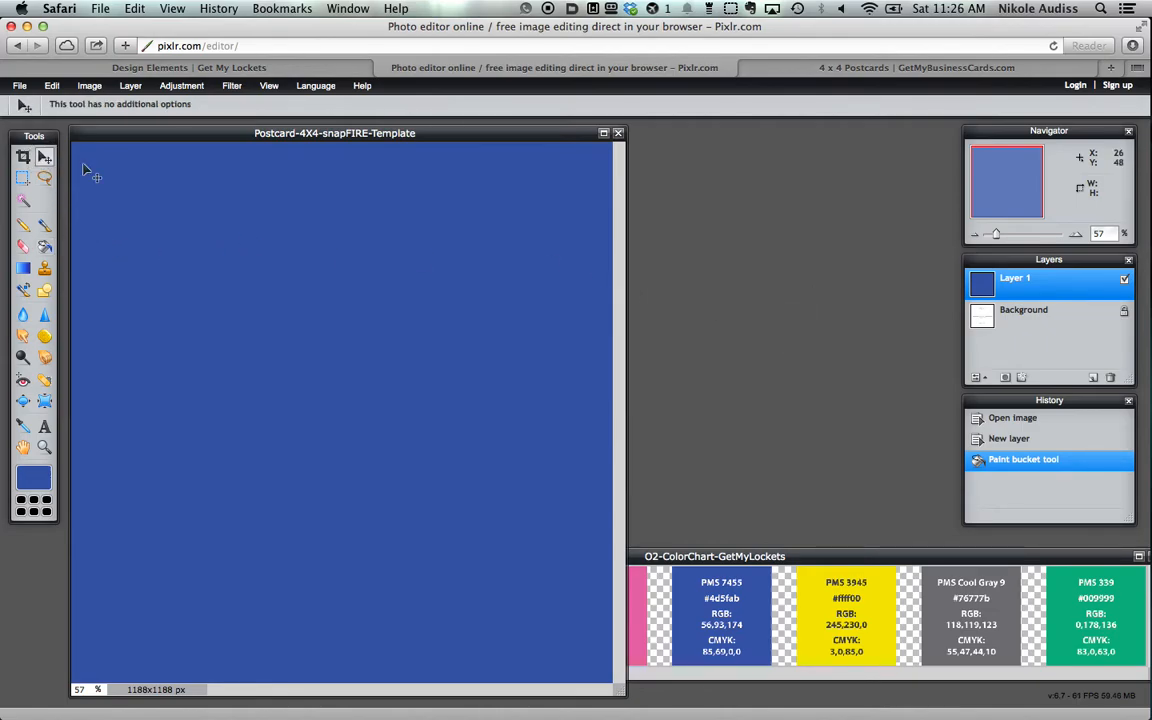
click(20, 87)
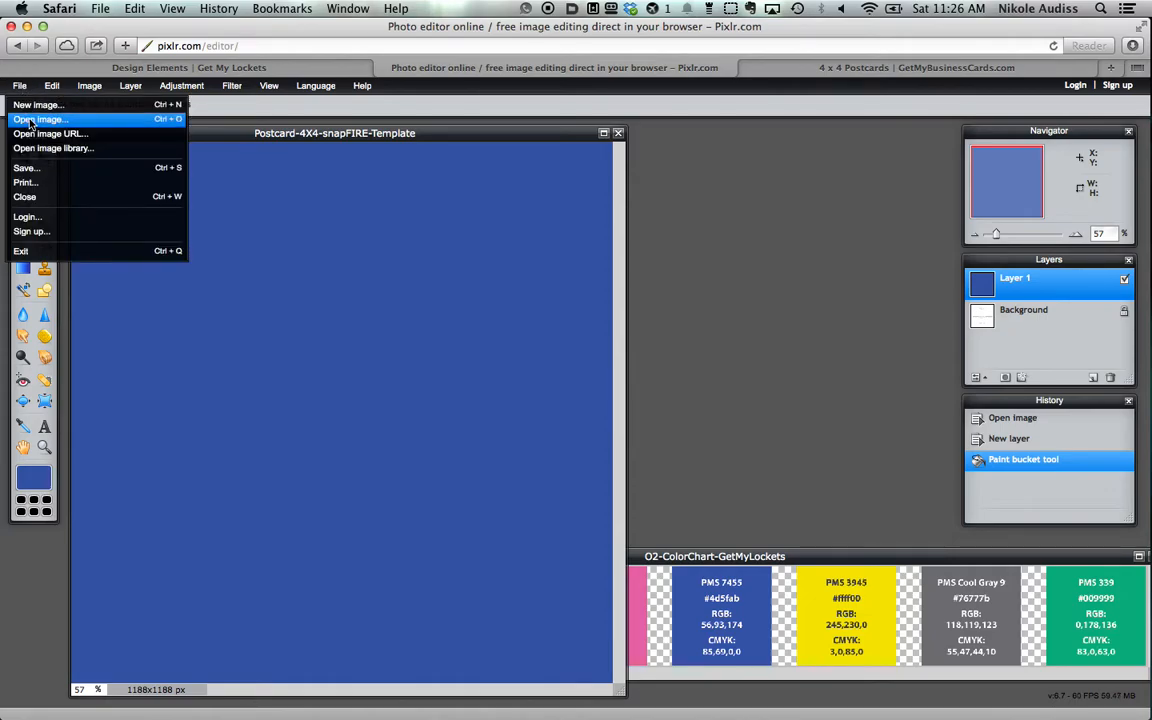
click(38, 120)
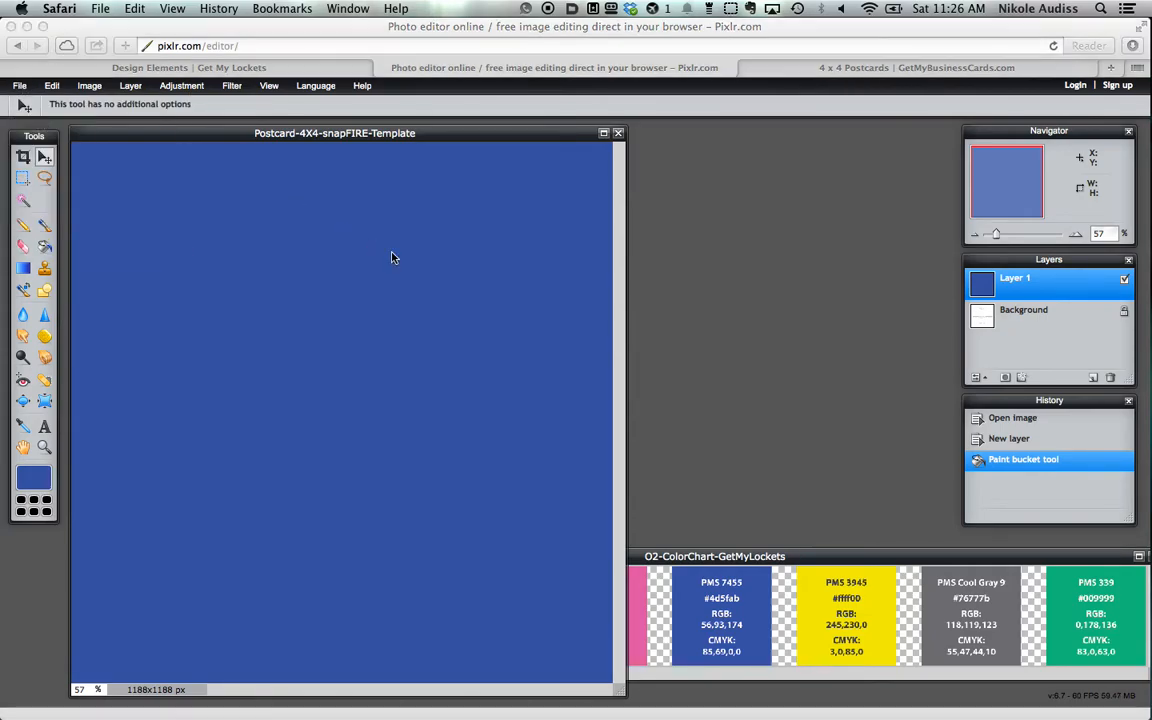
scroll(801, 218, right, 5)
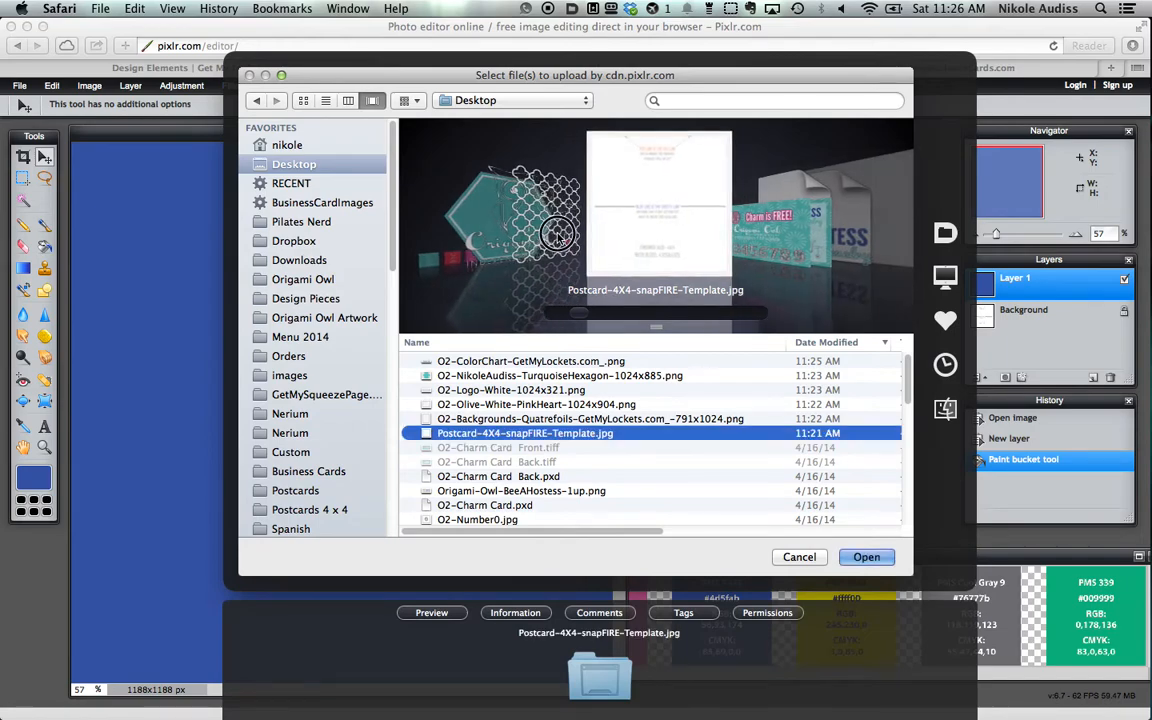
scroll(801, 218, left, 1)
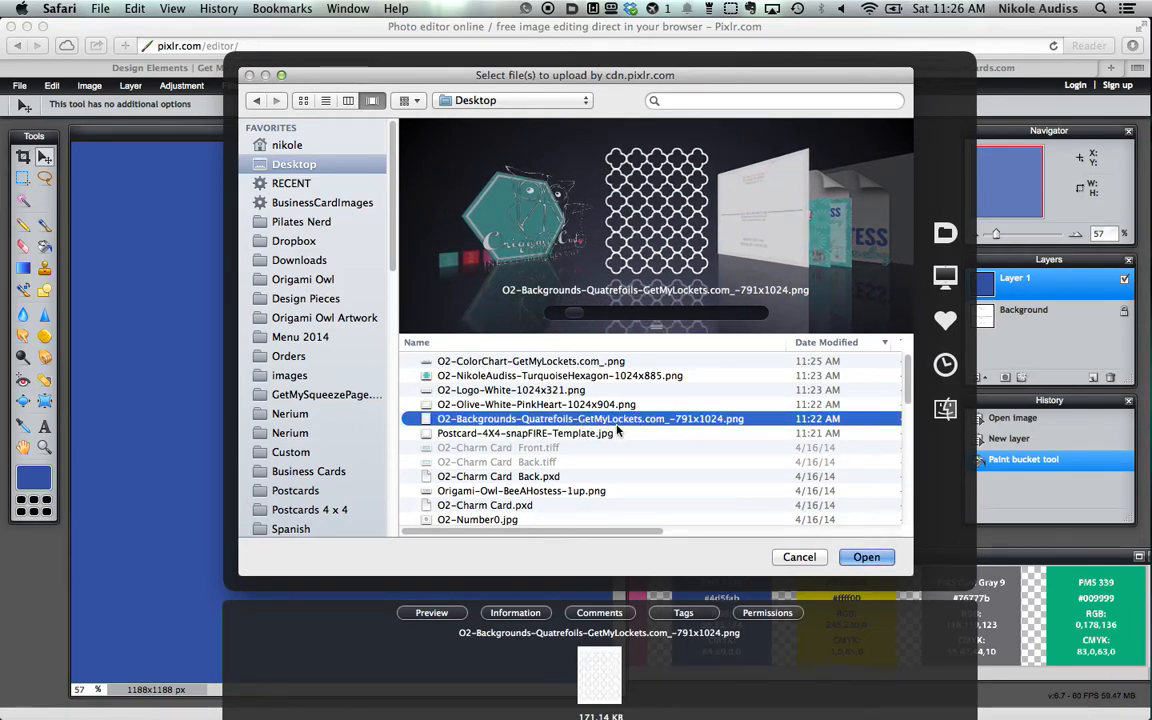
click(865, 560)
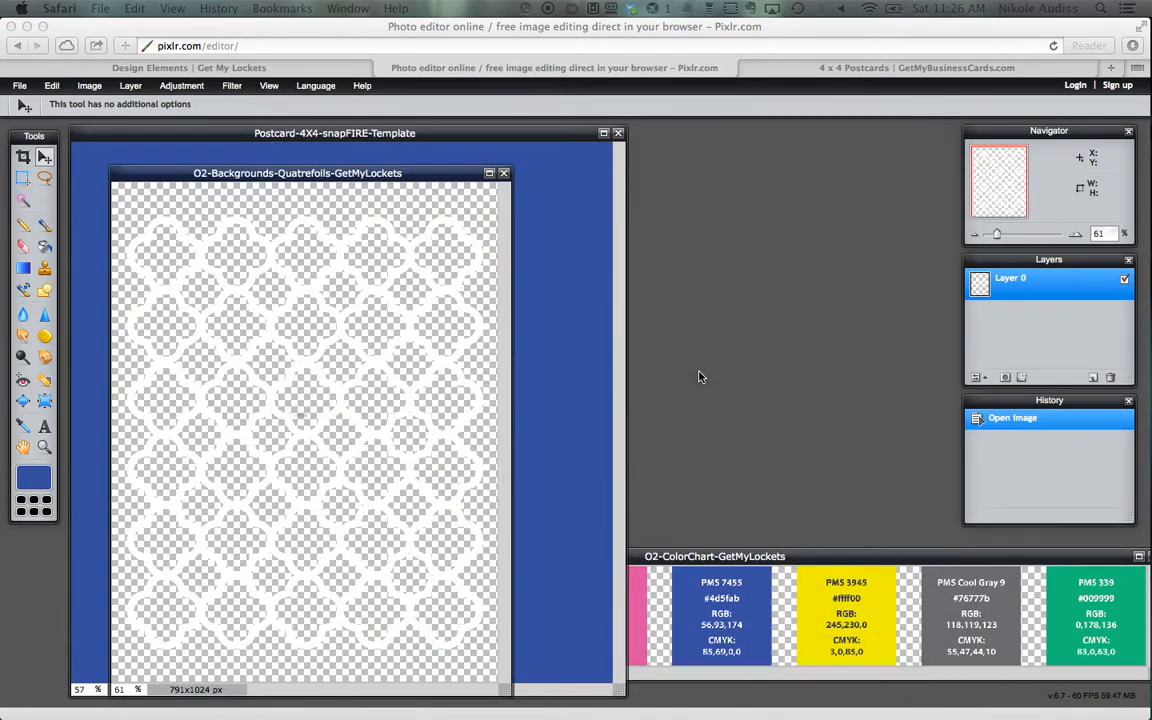
- Copy the entire quatrefoil image and paste it into the postcard as a new layer above the blue fill
click(52, 86)
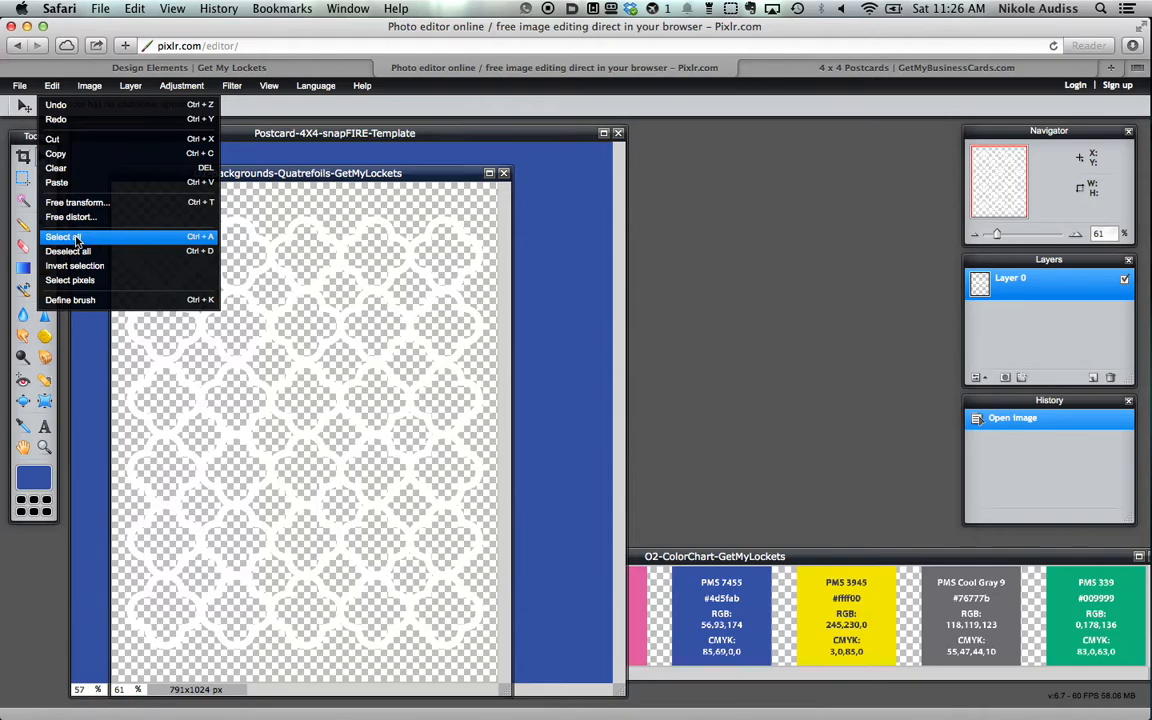
click(105, 240)
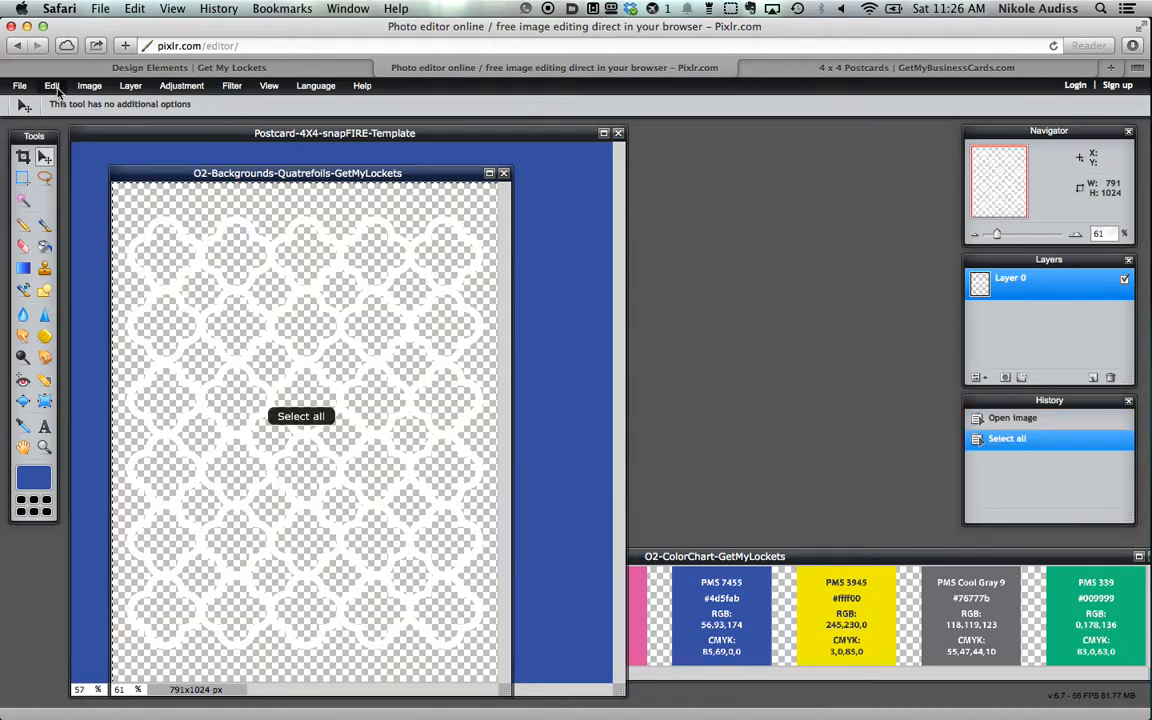
click(54, 87)
click(55, 153)
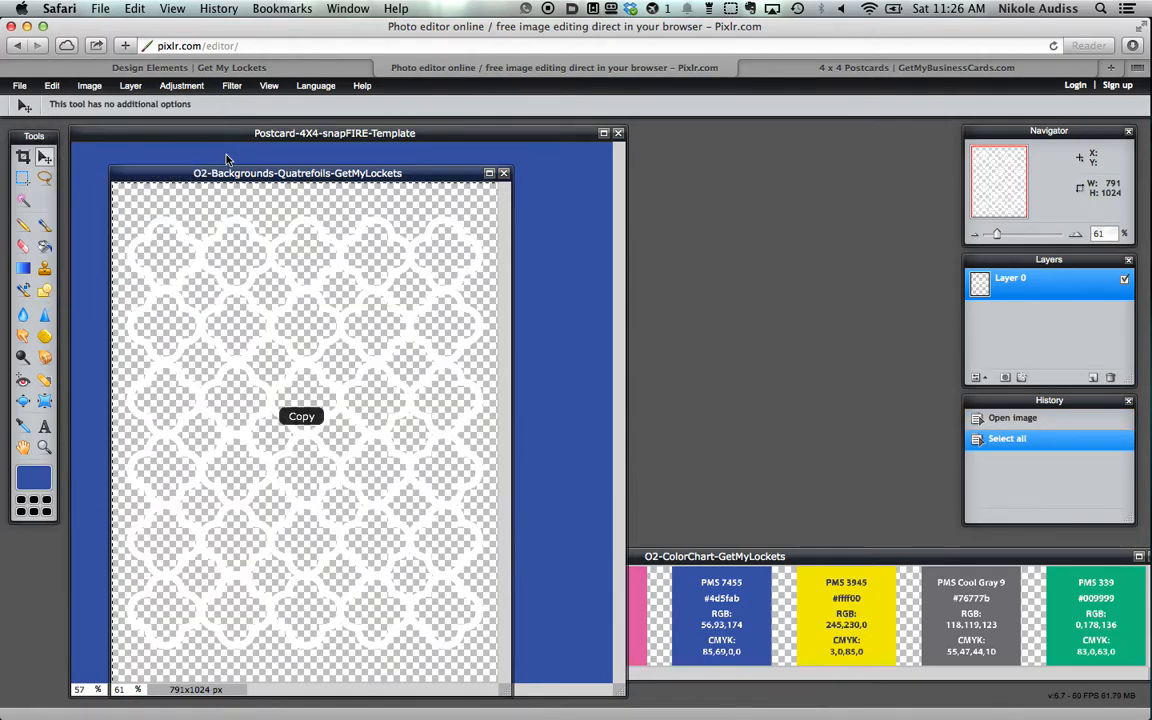
click(225, 140)
click(52, 85)
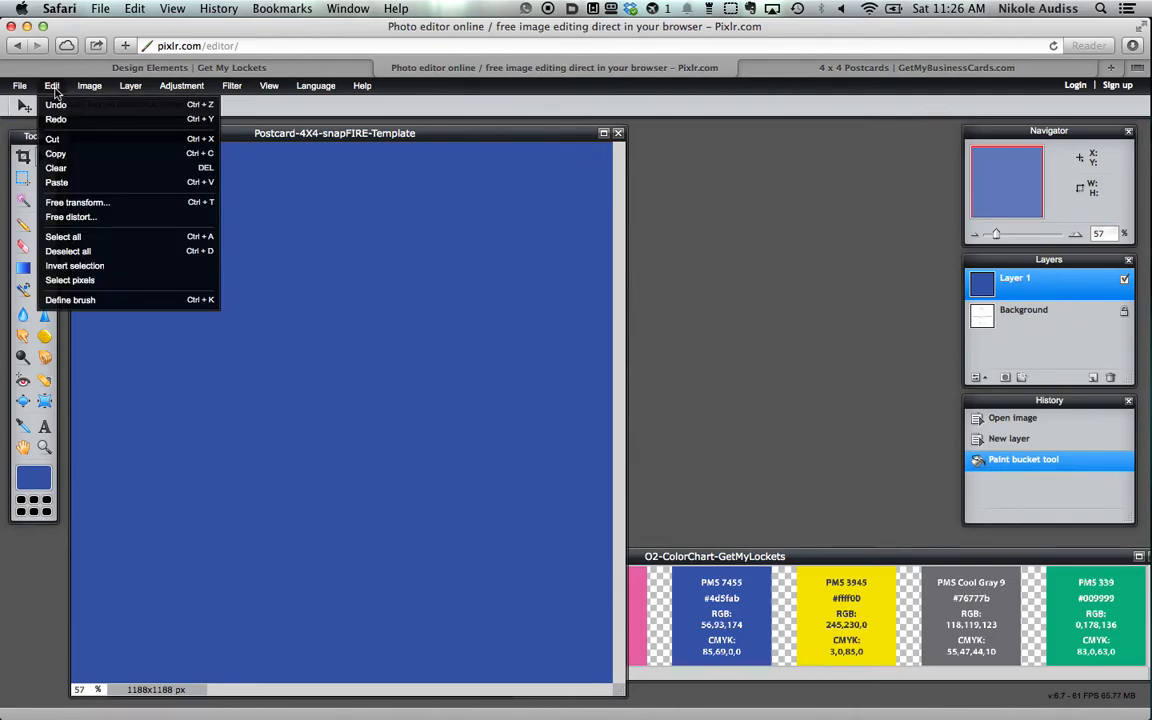
click(57, 182)
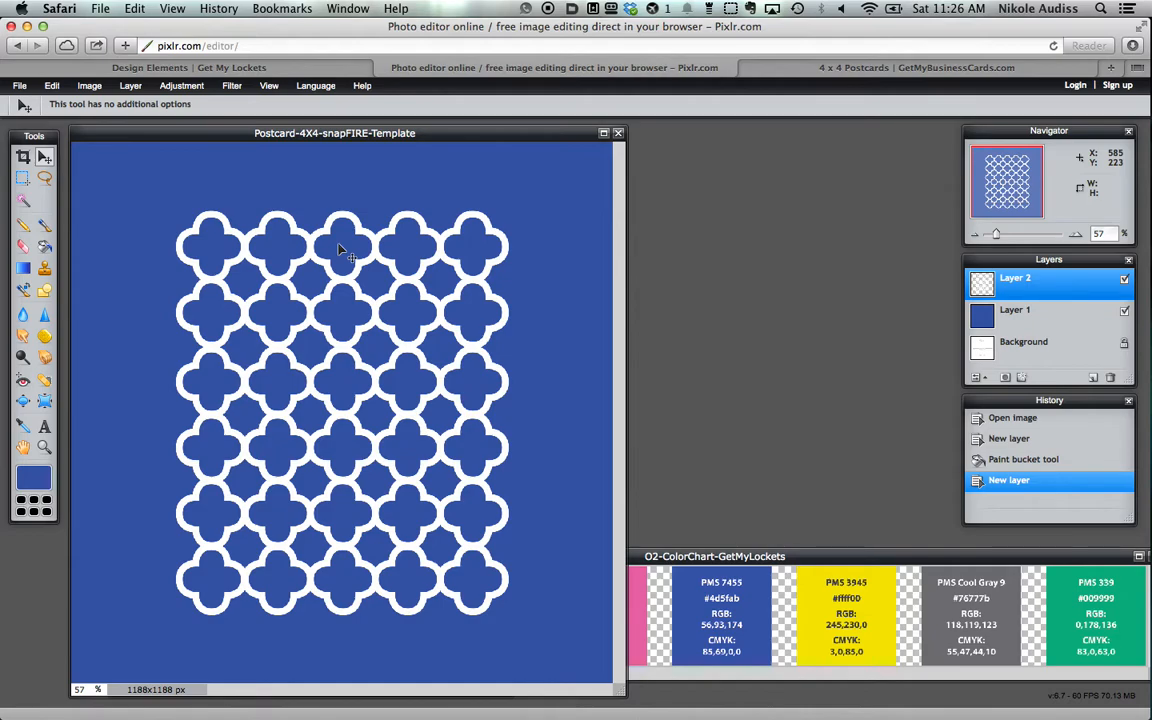
click(54, 85)
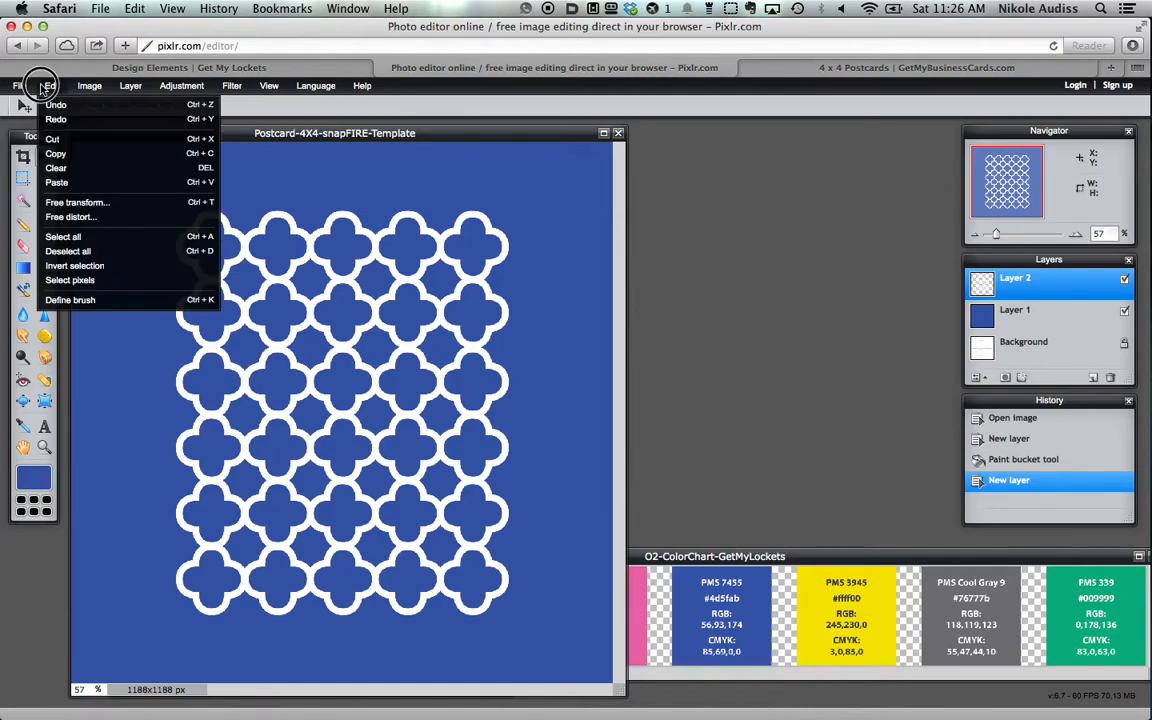
click(96, 205)
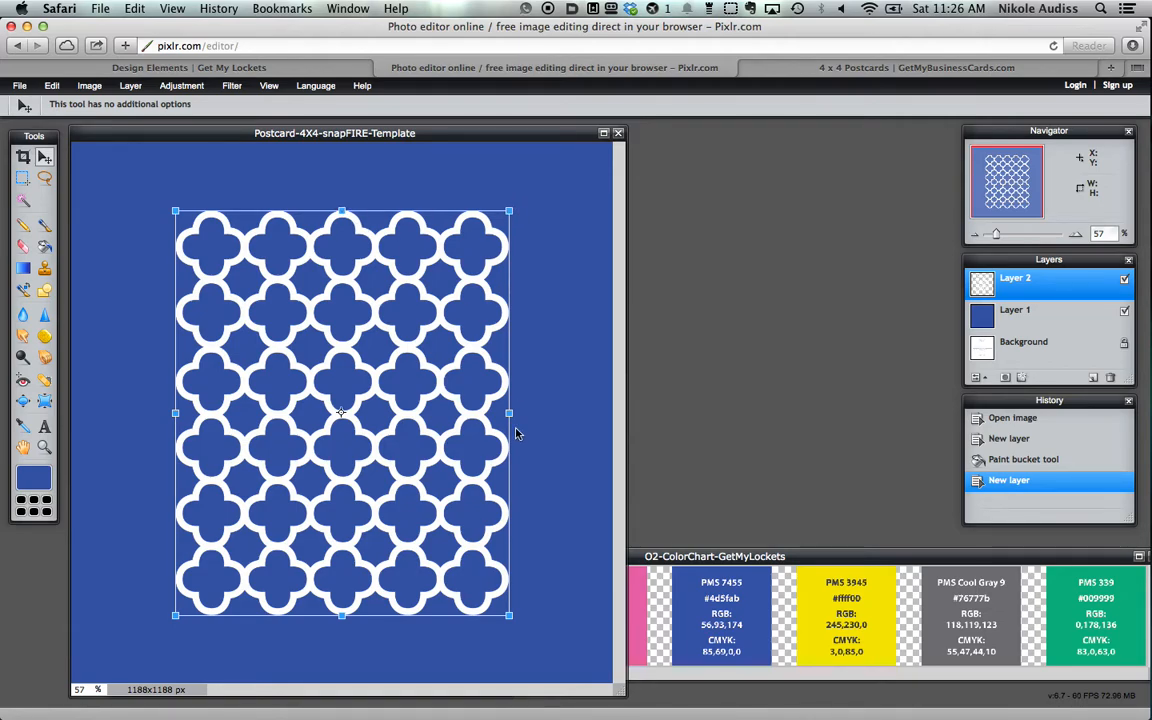
drag(508, 412, 601, 412)
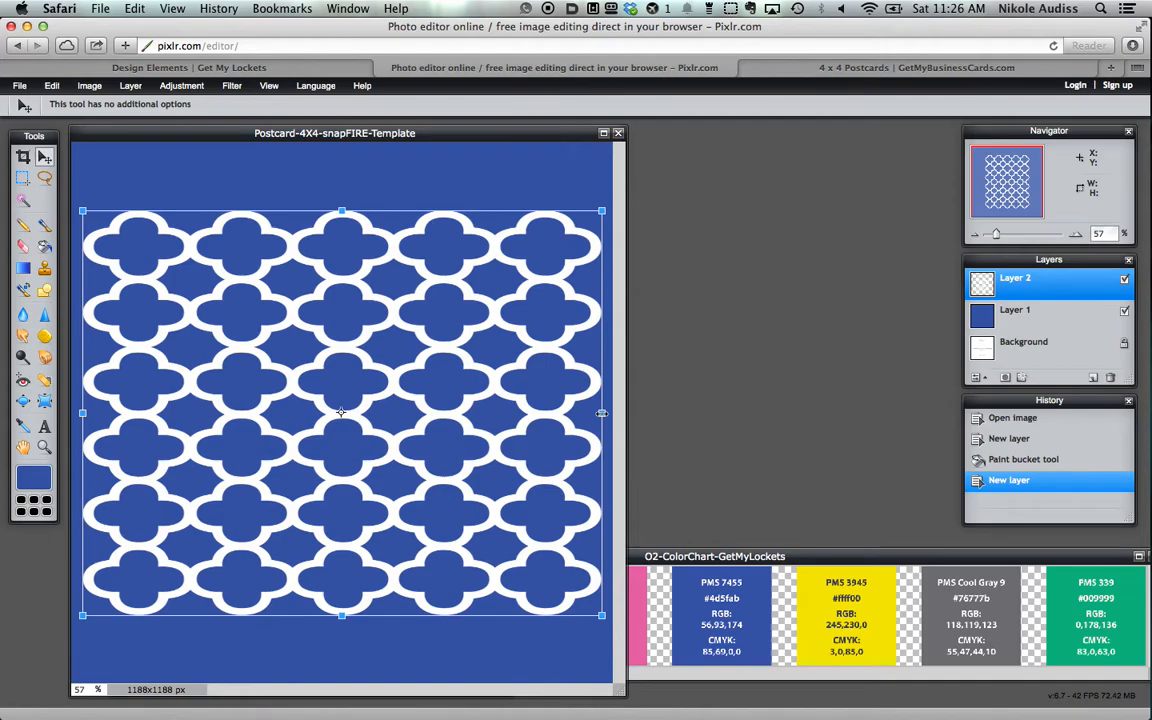
key(Escape)
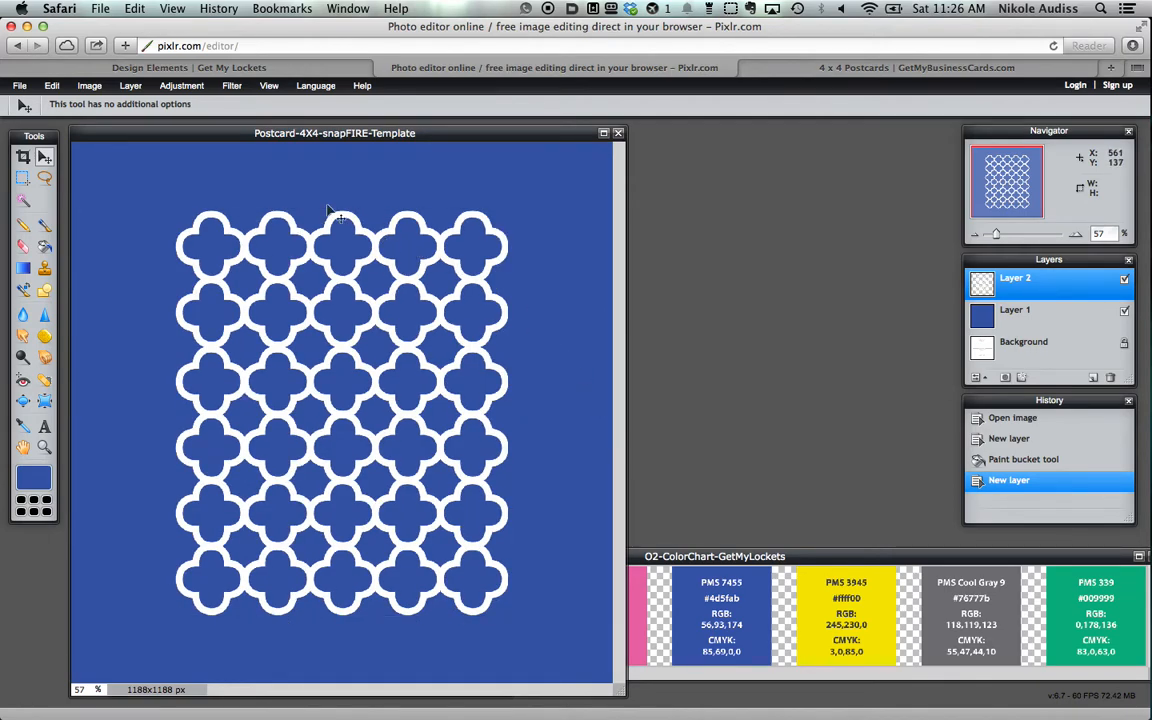
- Free transform the quatrefoil pattern from a corner, enlarging it proportionally until it covers the whole postcard, and apply the change
click(52, 86)
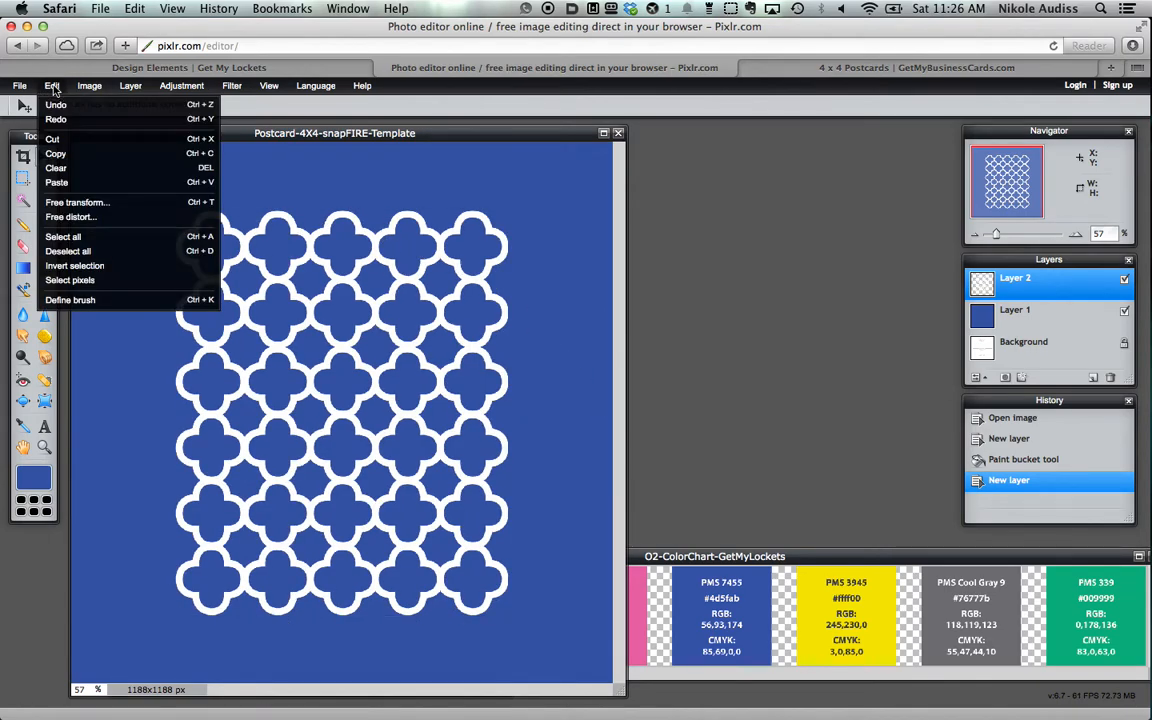
click(82, 203)
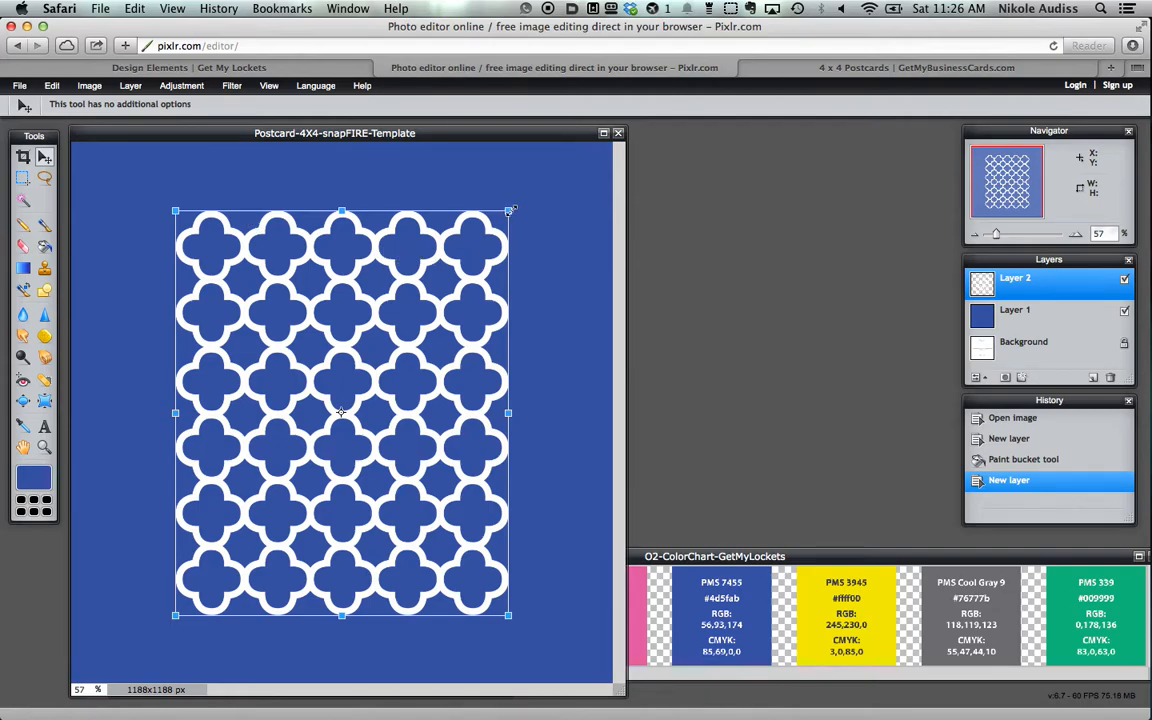
drag(511, 210, 670, 77)
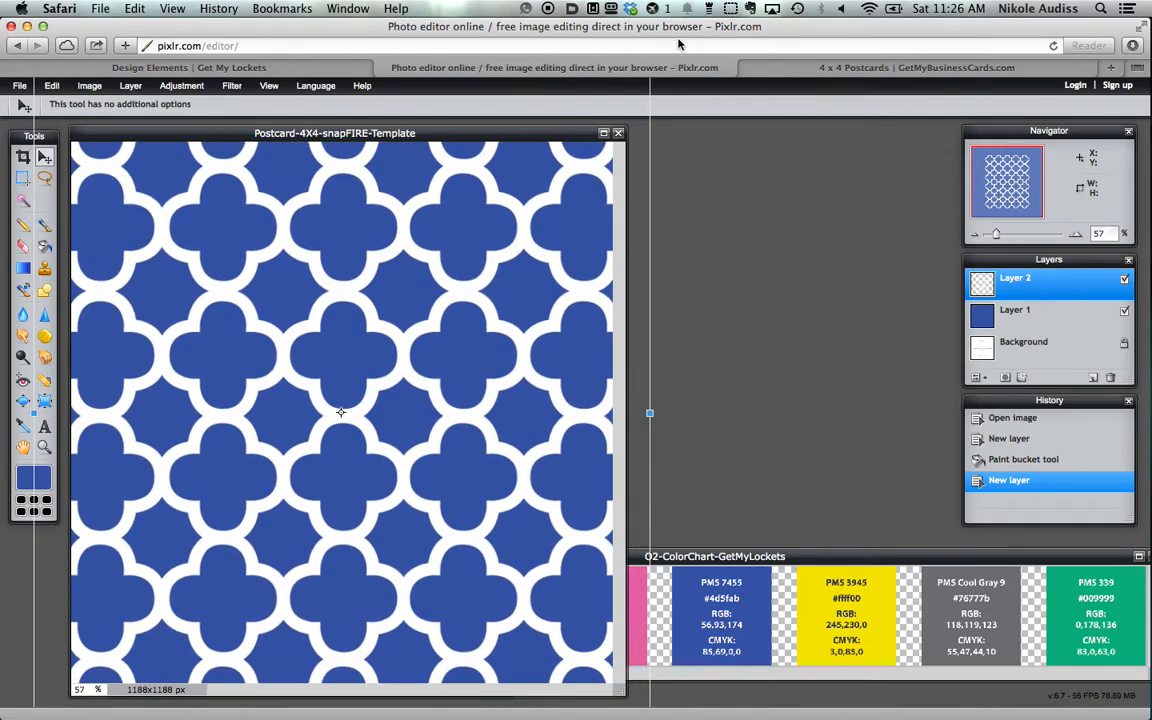
key(Return)
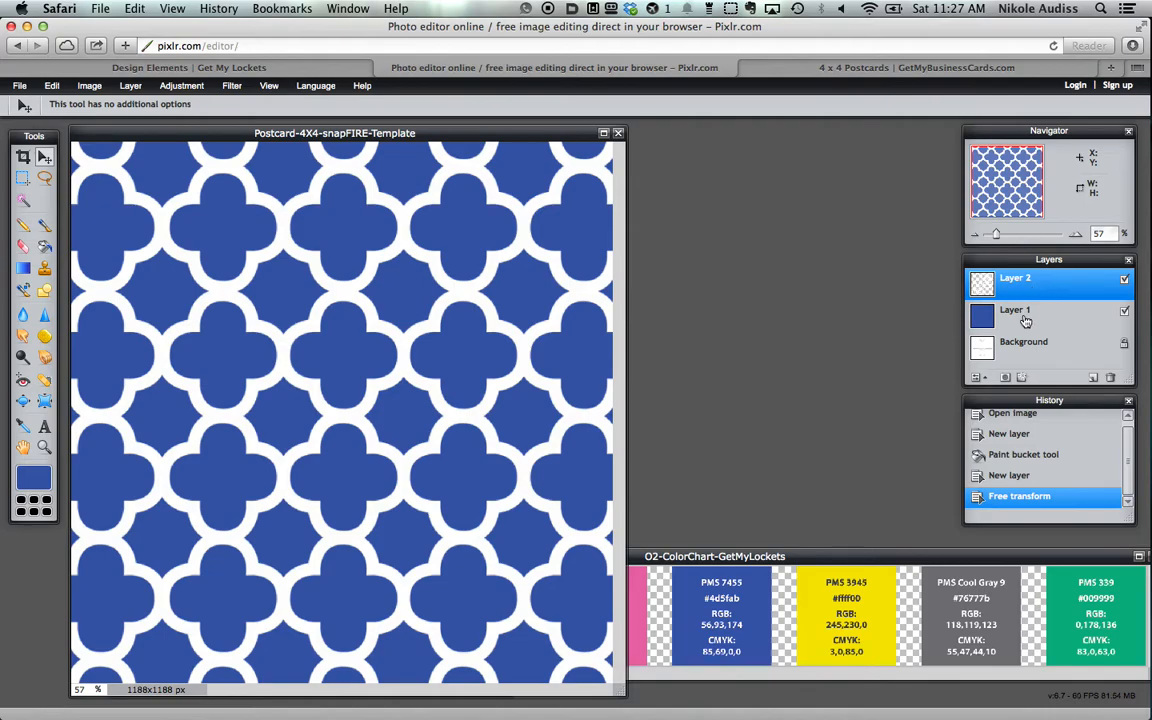
- Rename the quatrefoil layer to "pattern" and the blue fill layer to "blue"
click(977, 378)
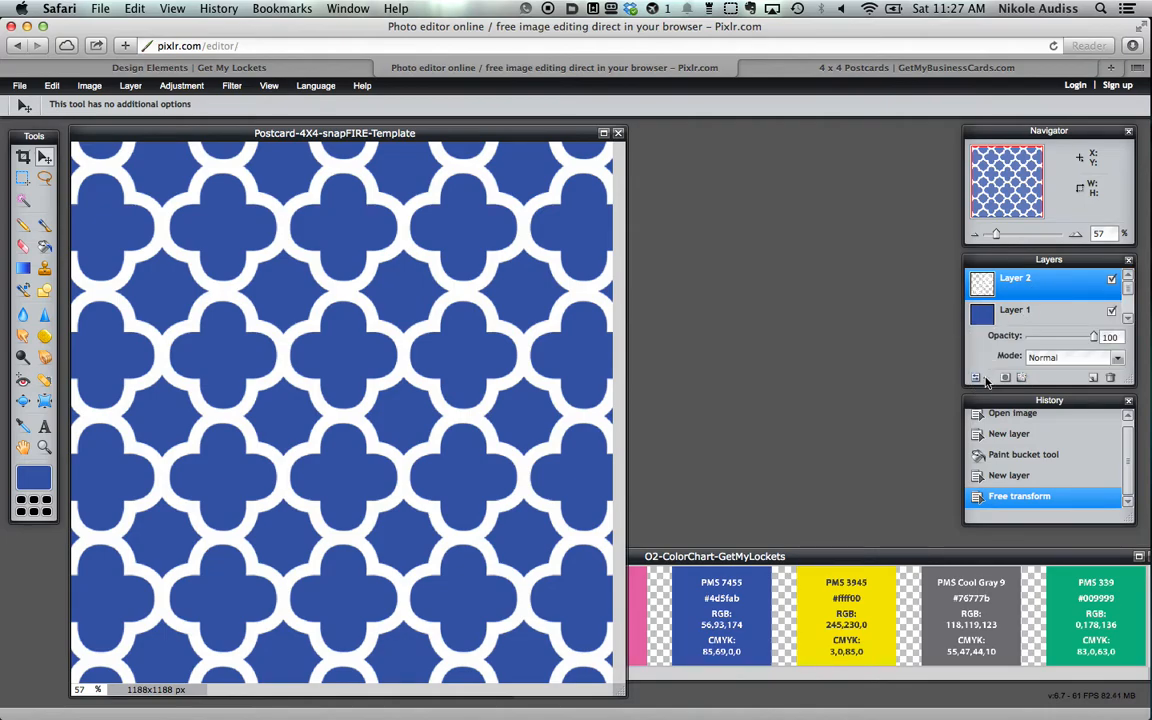
click(980, 378)
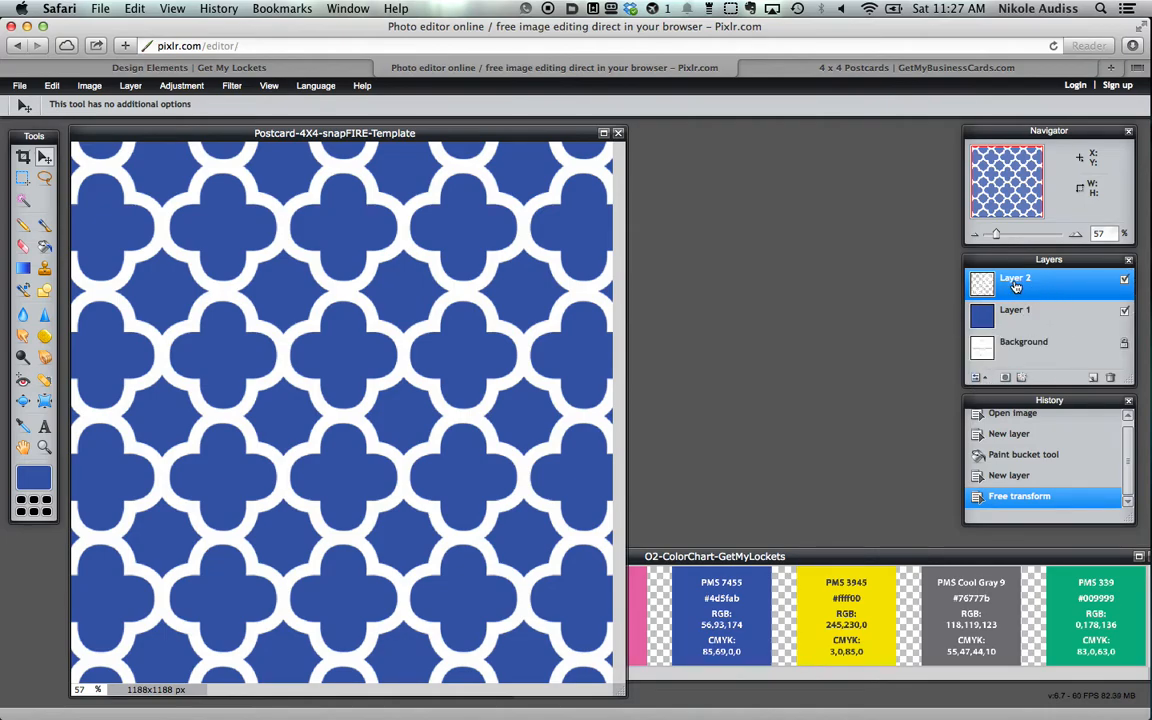
double_click(1015, 280)
text(pattern)
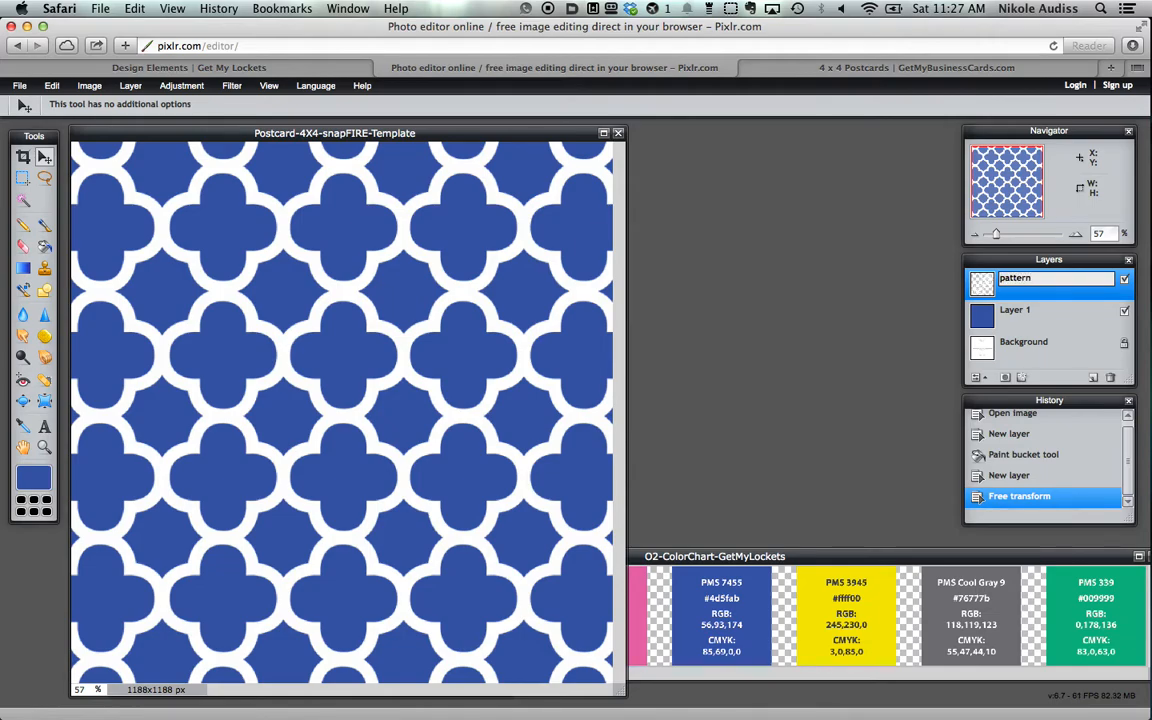
double_click(1015, 312)
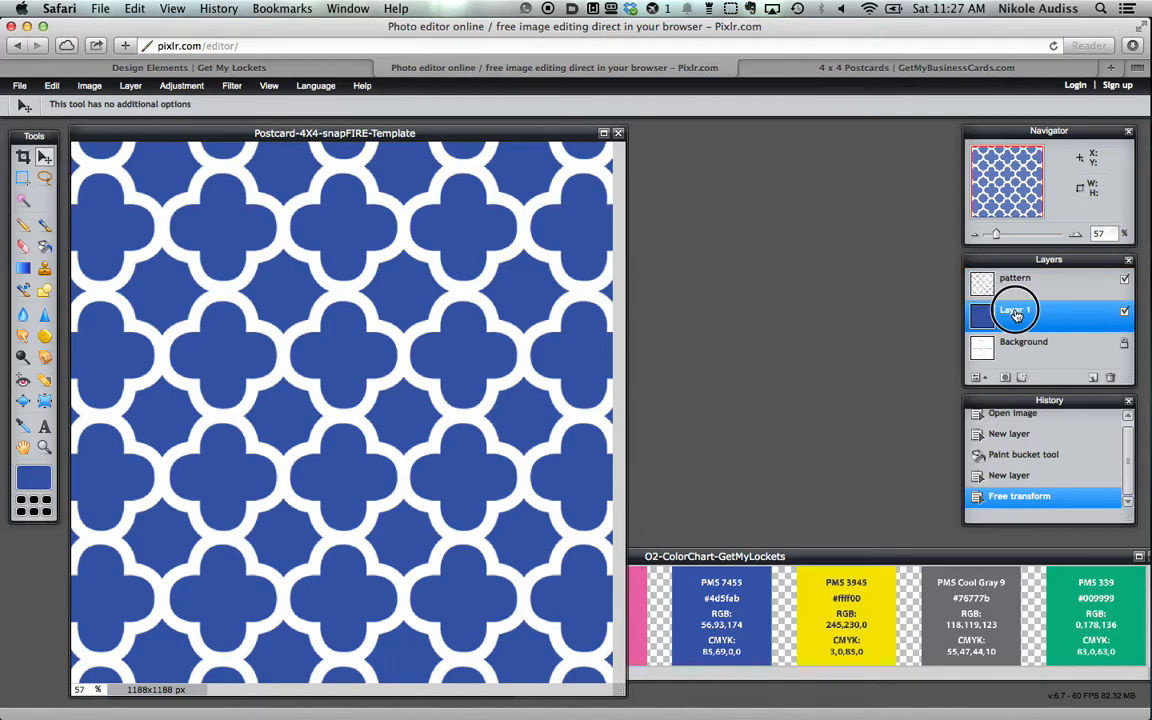
text(blue)
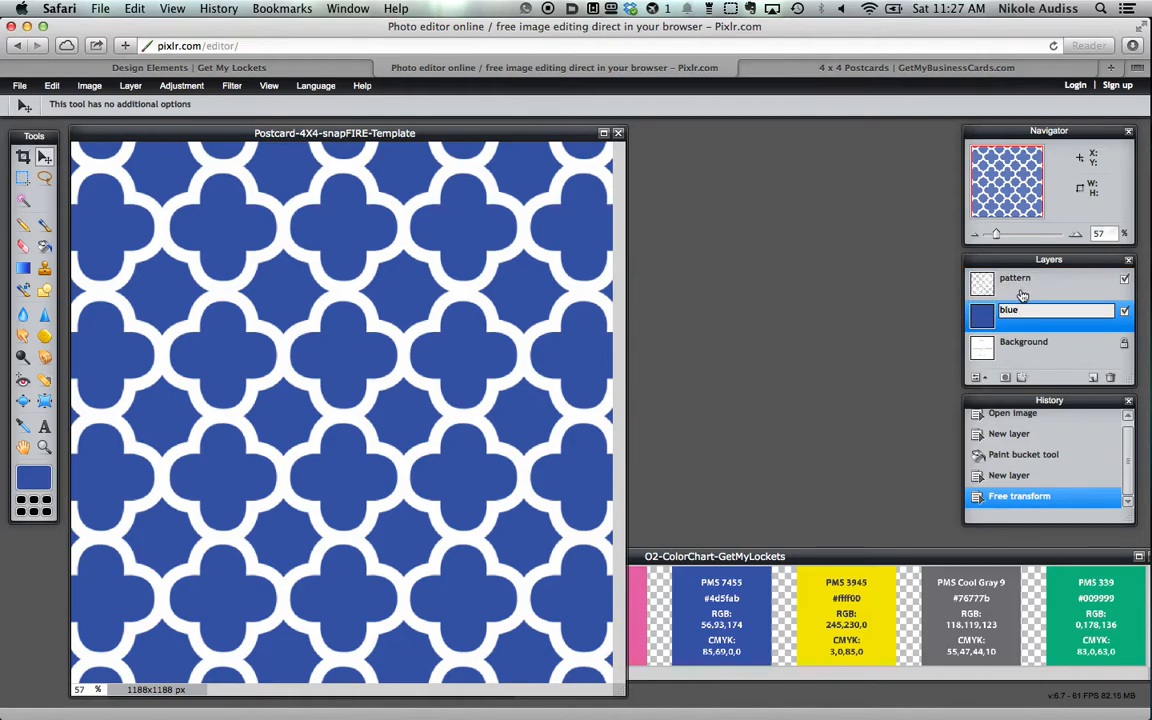
- Lower the pattern layer's opacity to 22
click(1021, 293)
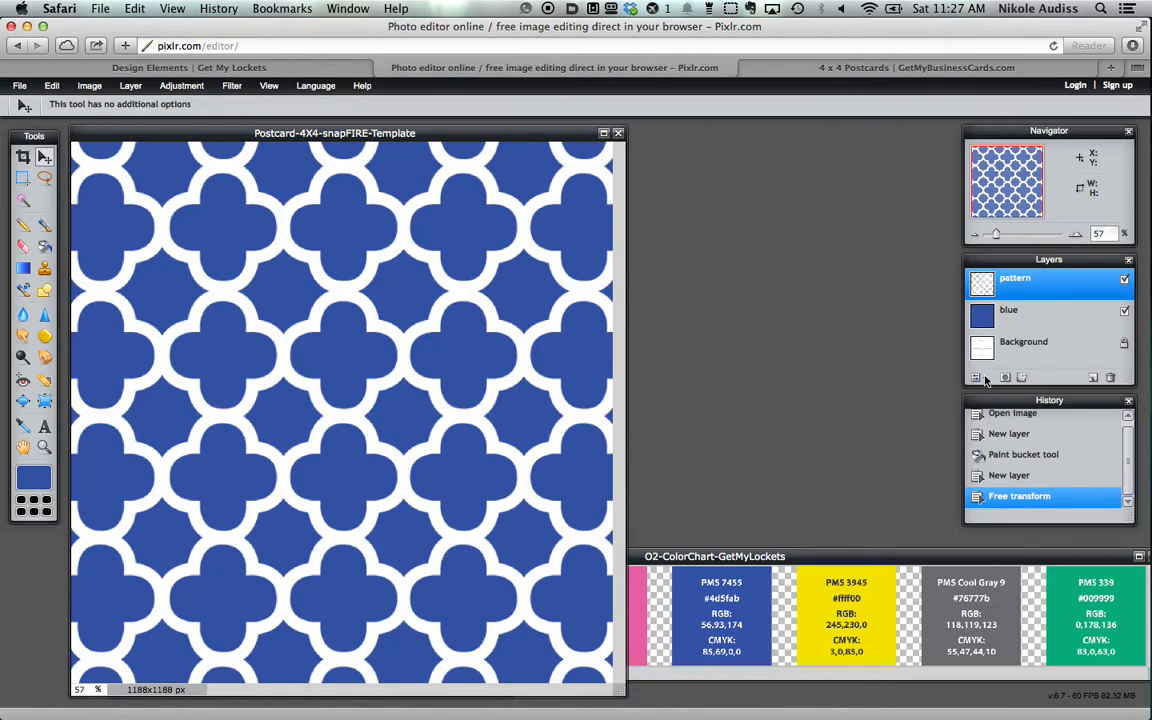
click(984, 378)
drag(1092, 336, 1040, 337)
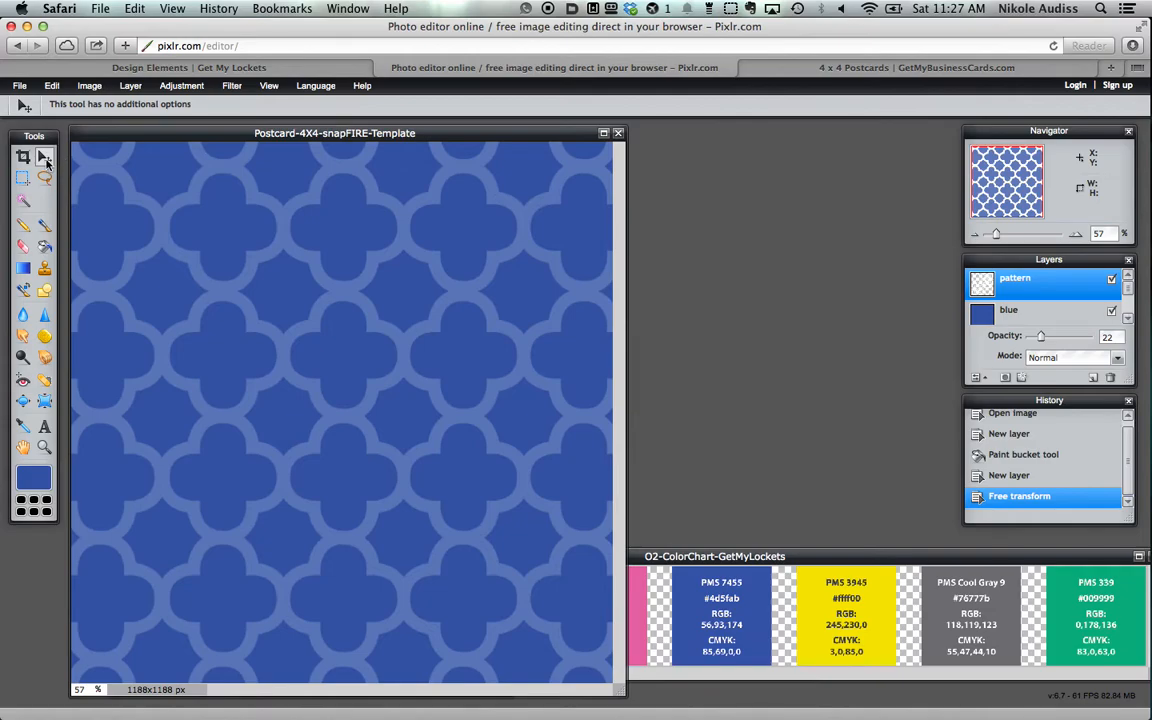
- Open the turquoise hexagon, O2-Logo-White-1024x321.png and O2-Olive-White-PinkHeart-1024x904.png together from the Desktop
click(19, 86)
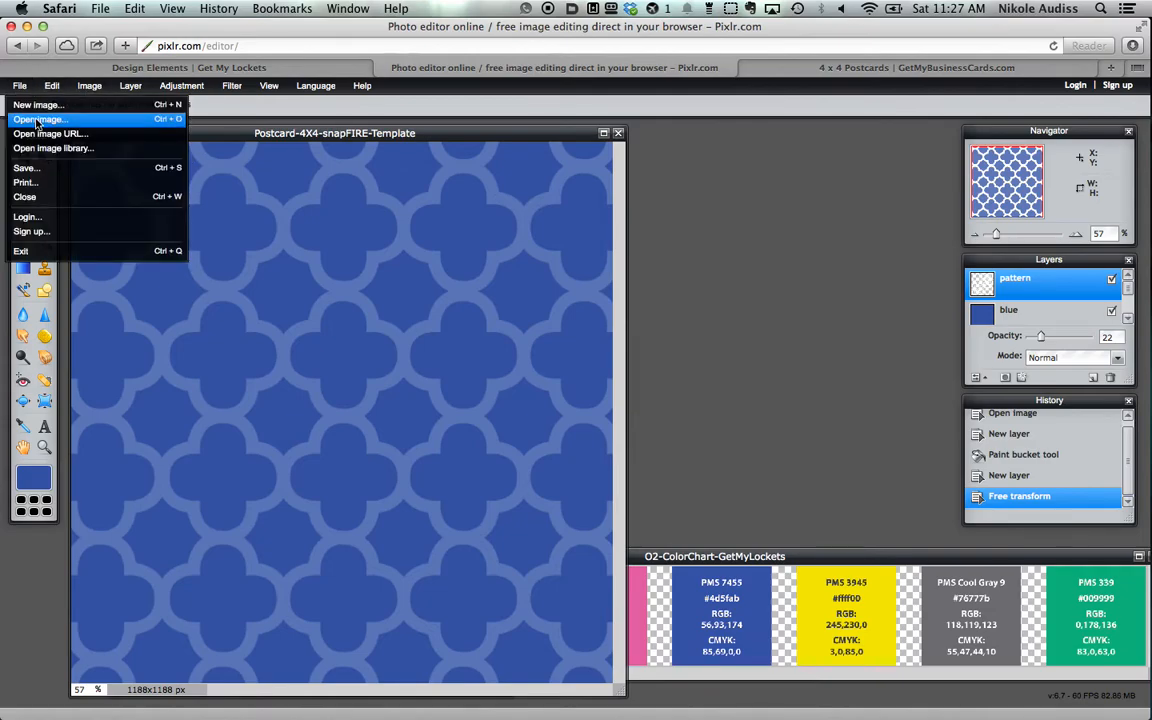
click(36, 122)
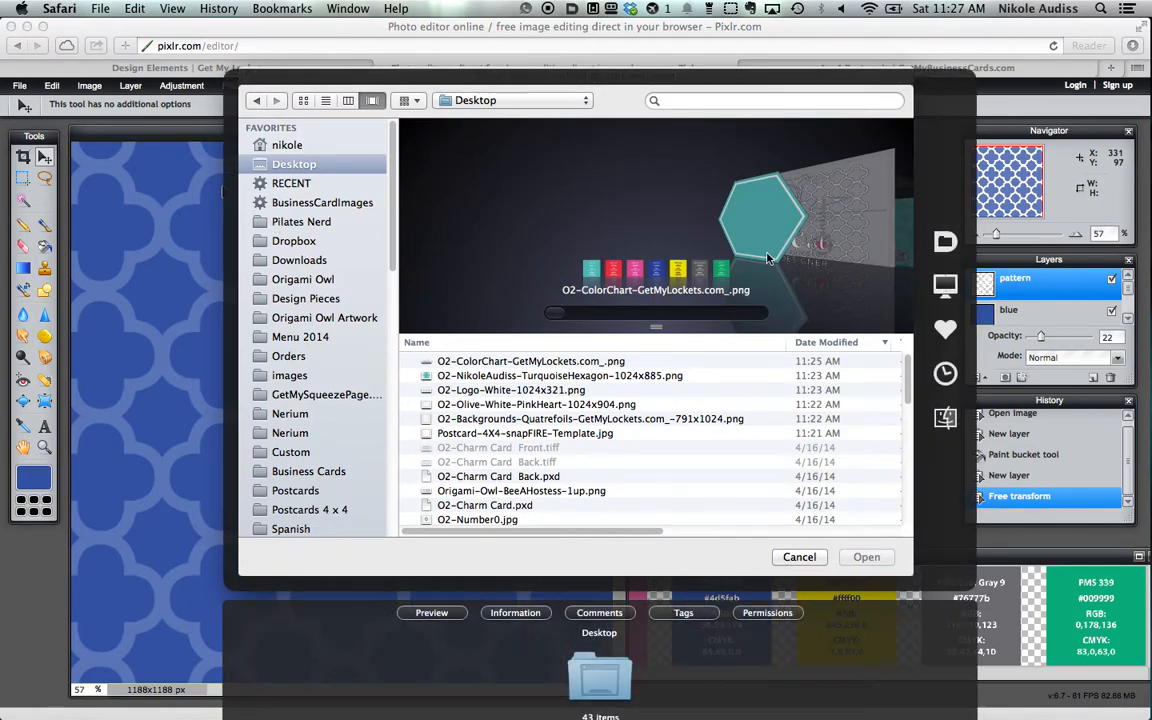
click(770, 238)
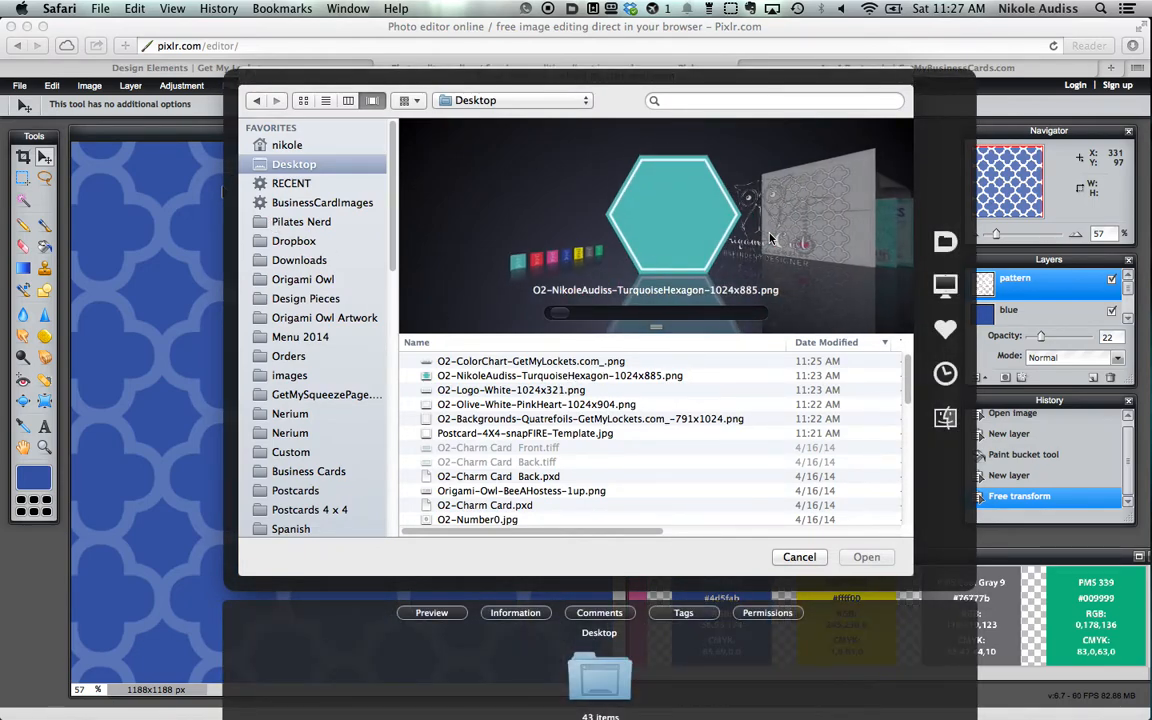
shift+click(508, 391)
shift+click(510, 405)
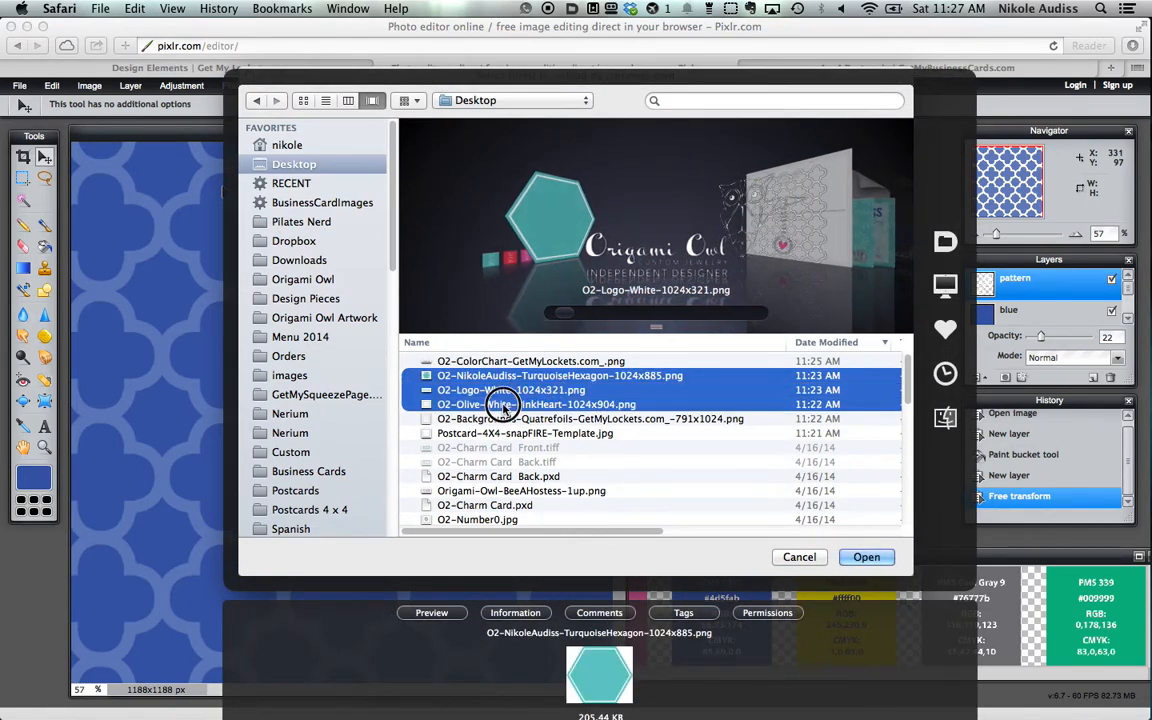
click(535, 364)
click(532, 377)
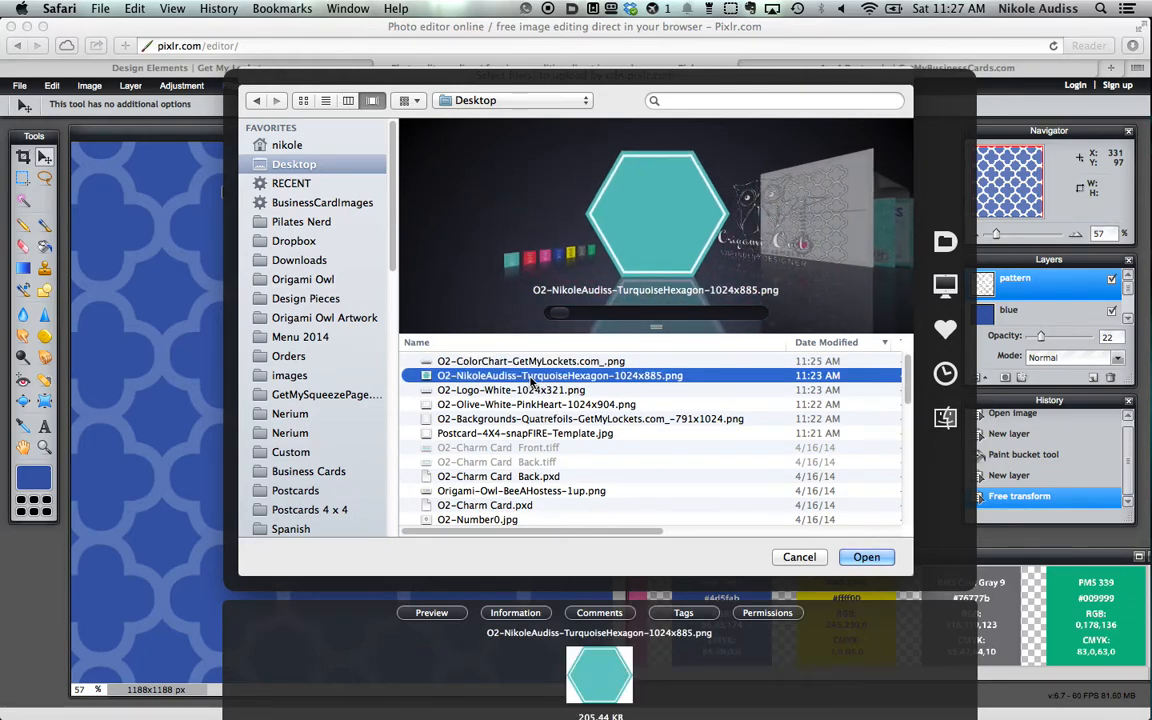
shift+click(530, 403)
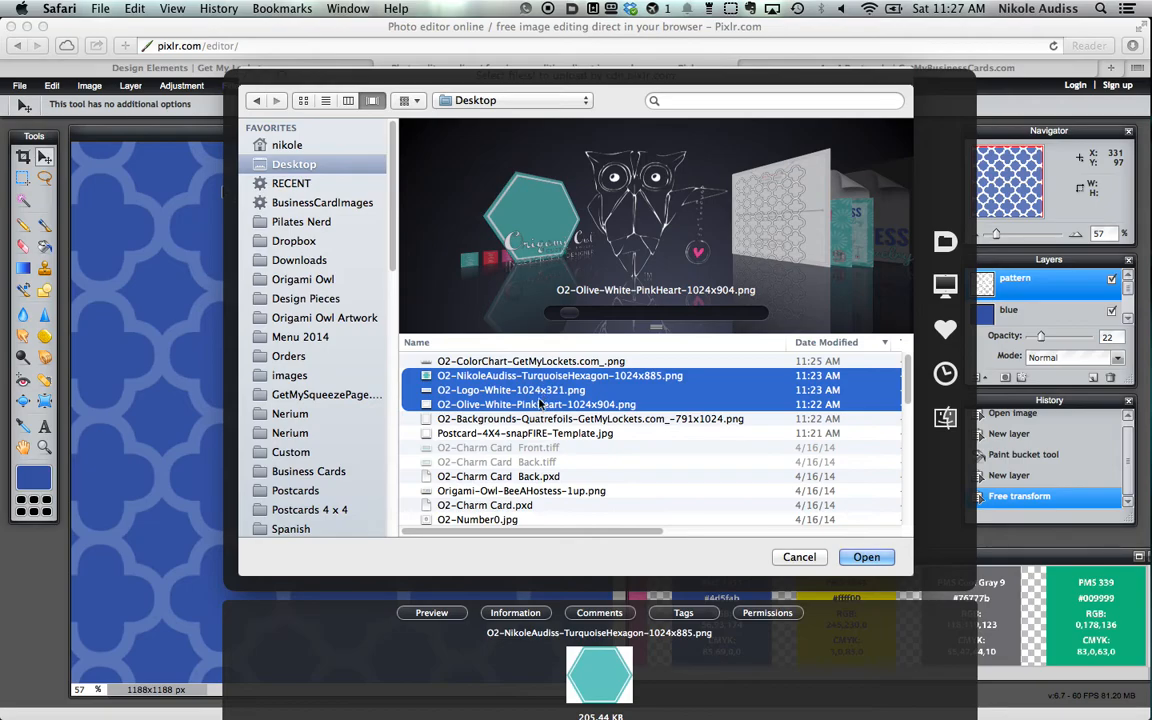
click(866, 558)
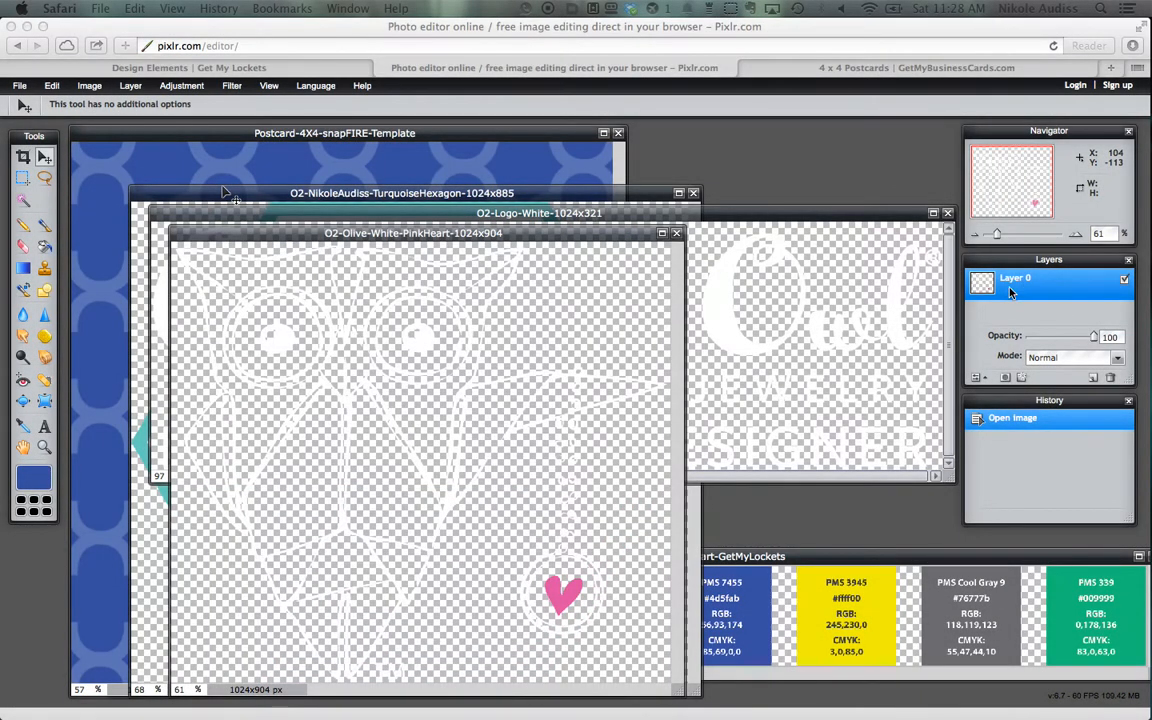
- Copy the white owl with the pink heart into the postcard as a new layer and close the owl's source image
click(976, 286)
drag(573, 233, 708, 189)
drag(983, 281, 118, 162)
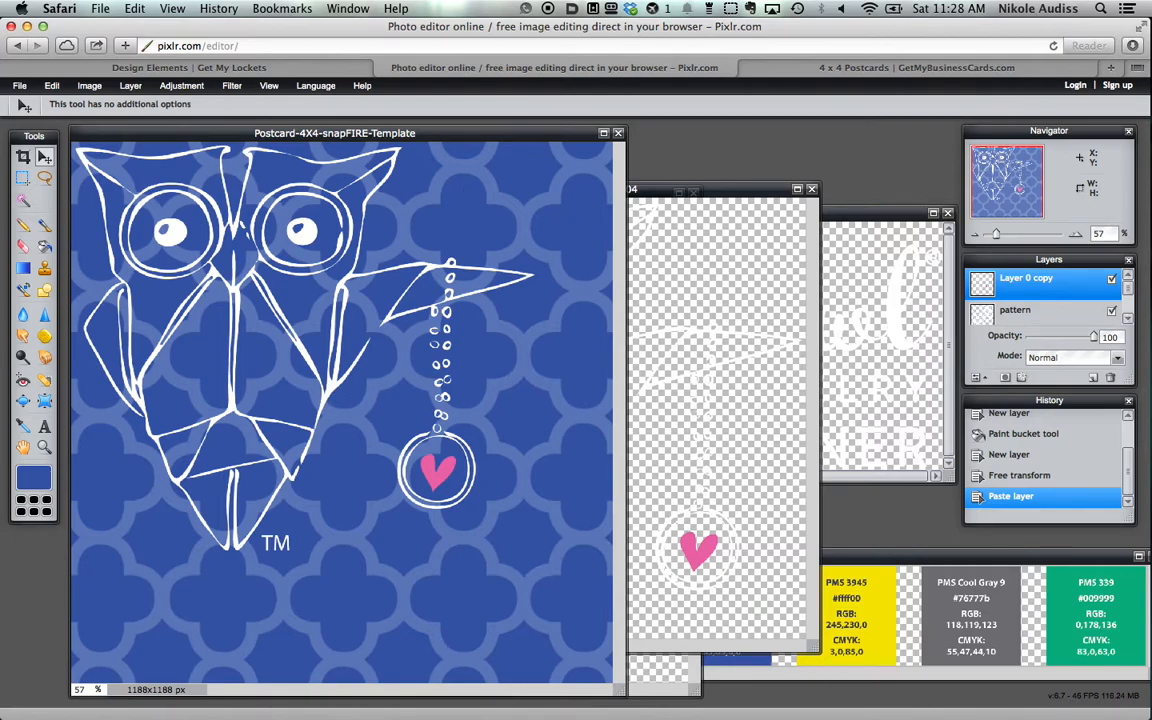
click(800, 192)
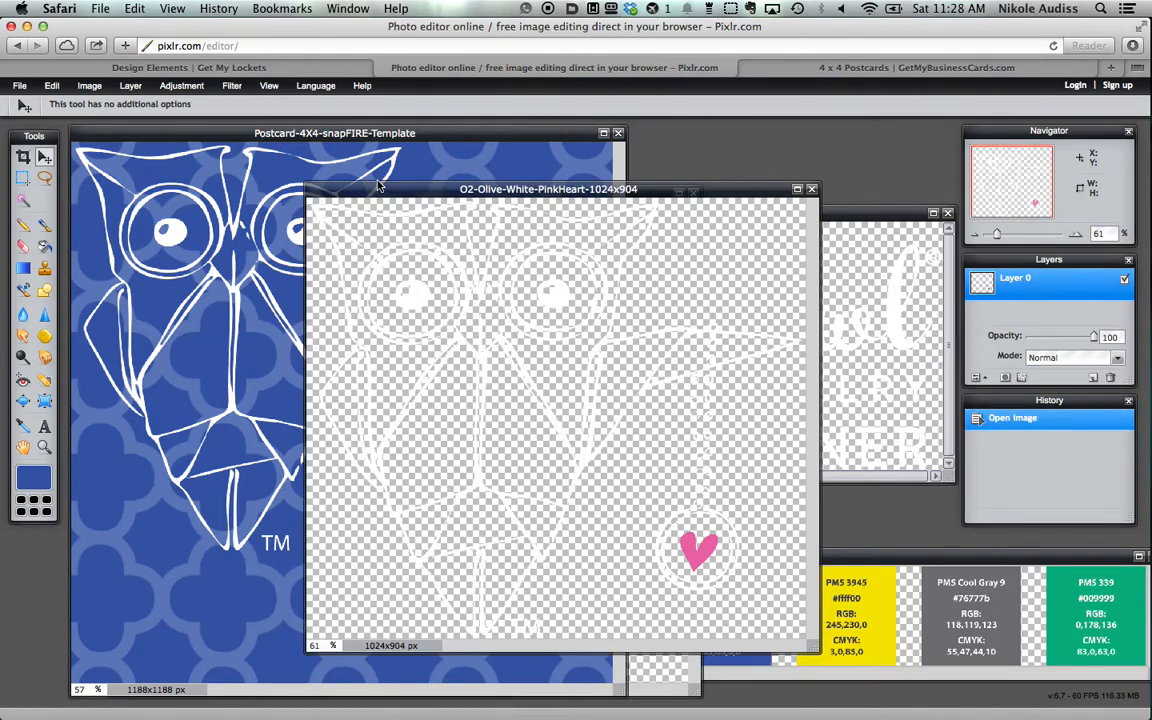
click(812, 190)
- Copy the white Origami Owl logo into the postcard as a new layer and close the logo's source image
click(737, 206)
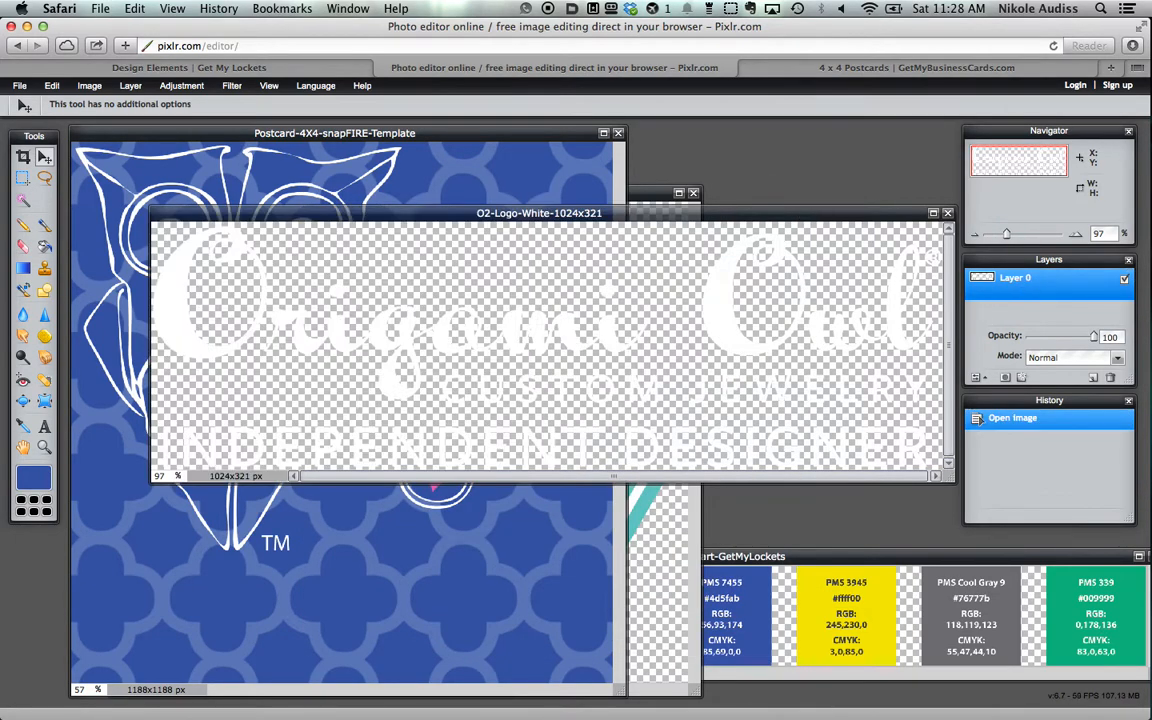
drag(760, 214, 785, 427)
drag(1018, 280, 354, 290)
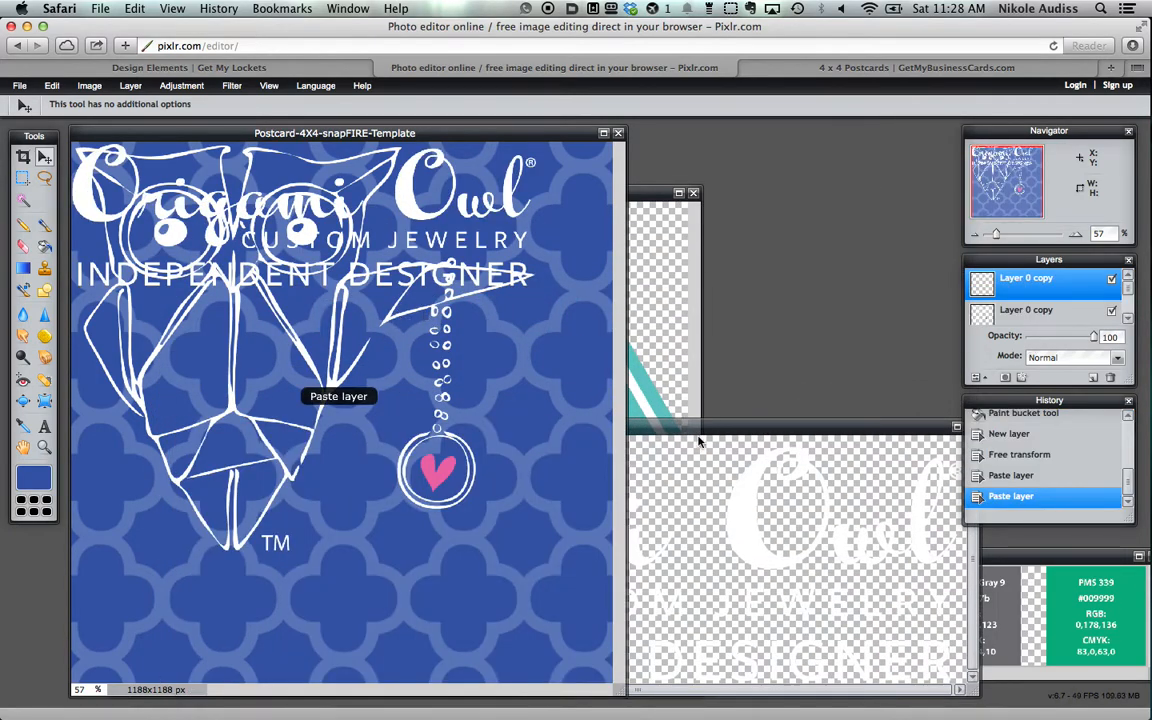
drag(750, 432, 685, 386)
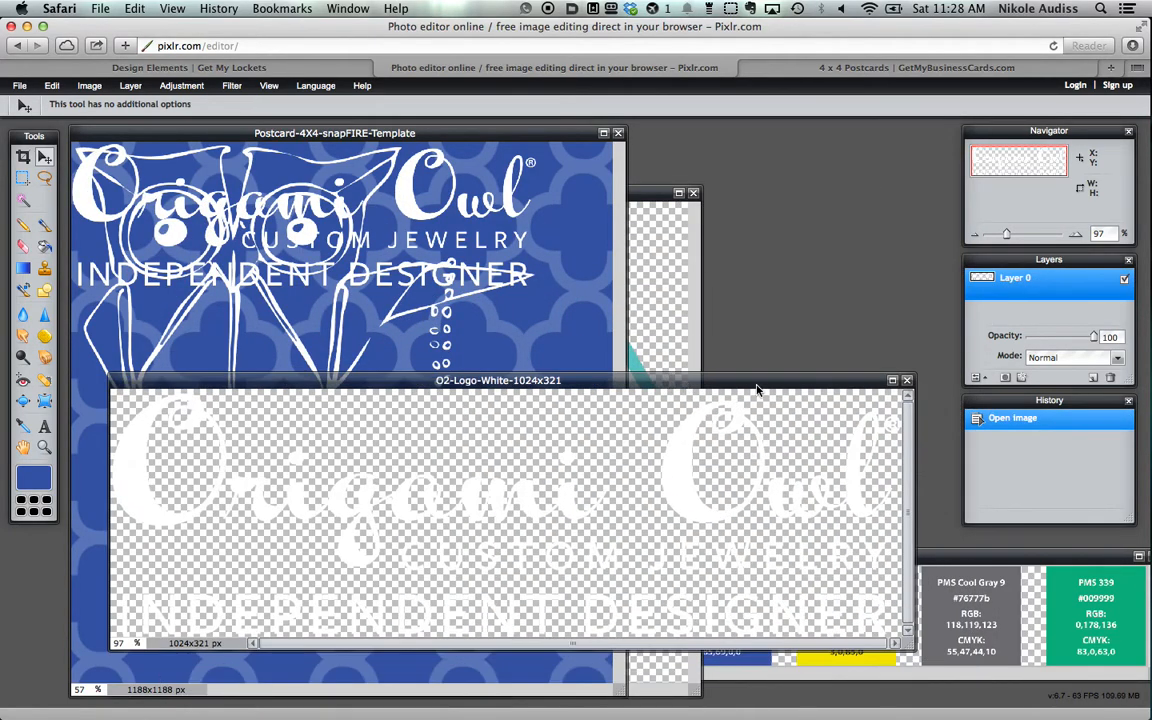
click(907, 382)
- Copy the turquoise hexagon into the postcard as a new layer and close the hexagon's source image
click(662, 193)
drag(627, 195, 828, 191)
drag(1015, 300, 152, 227)
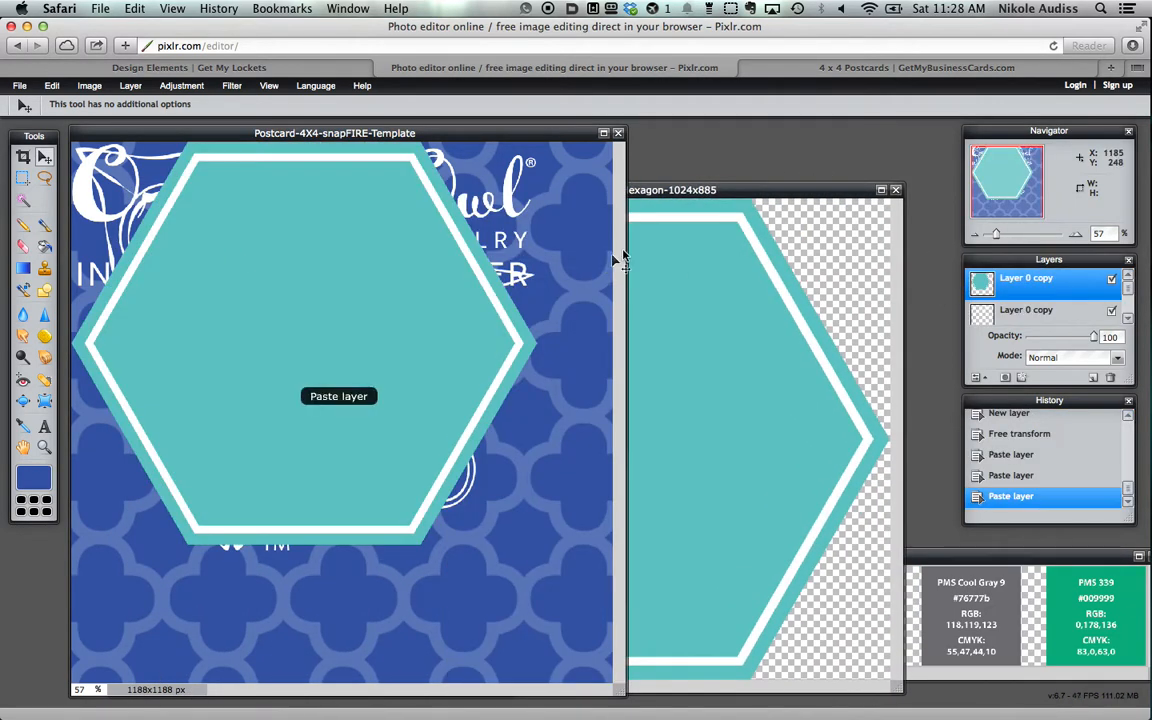
click(730, 196)
click(896, 190)
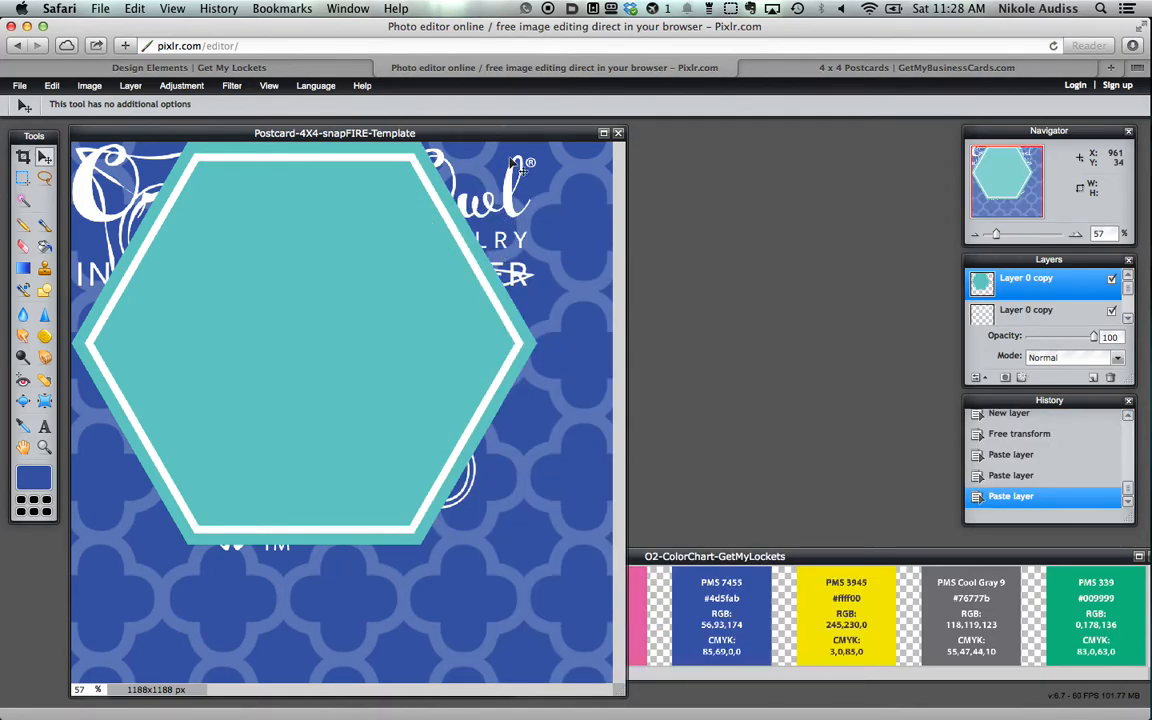
- Move the turquoise hexagon partly off the postcard's upper-left corner and rename its layer to "hexagon"
drag(448, 393, 288, 244)
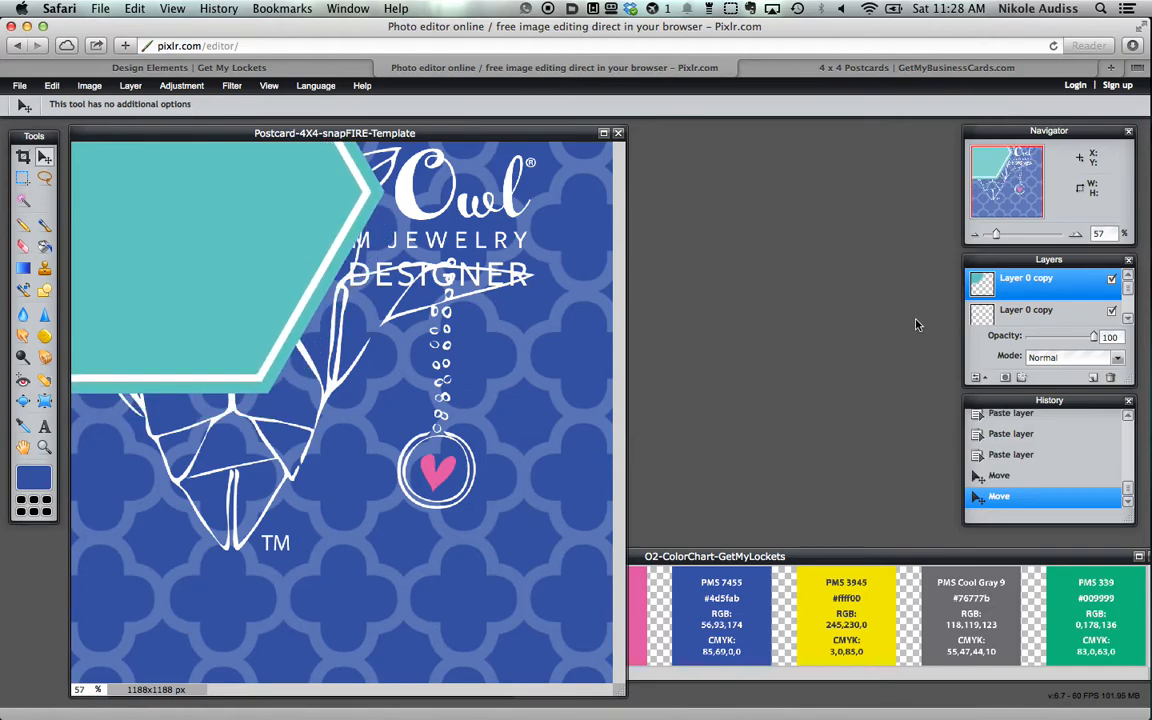
click(1020, 311)
double_click(1020, 284)
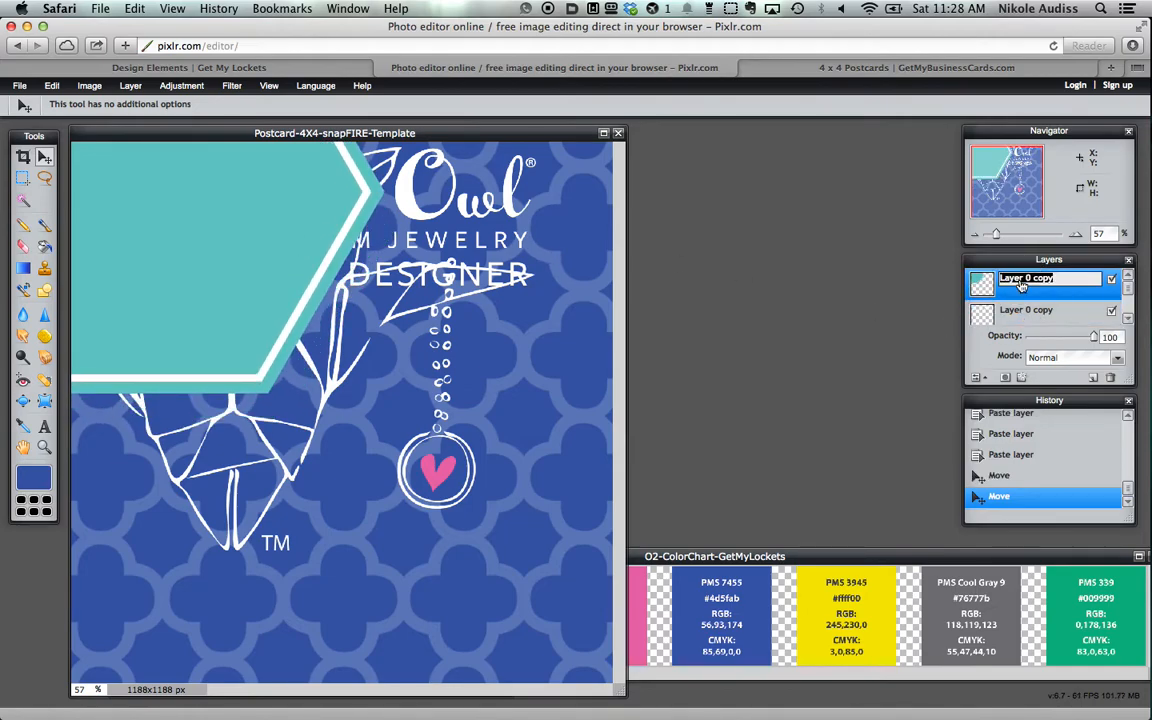
text(hexagon)
- Move the Origami Owl logo to the lower part of the postcard, close to its right edge
click(1021, 317)
drag(446, 283, 413, 670)
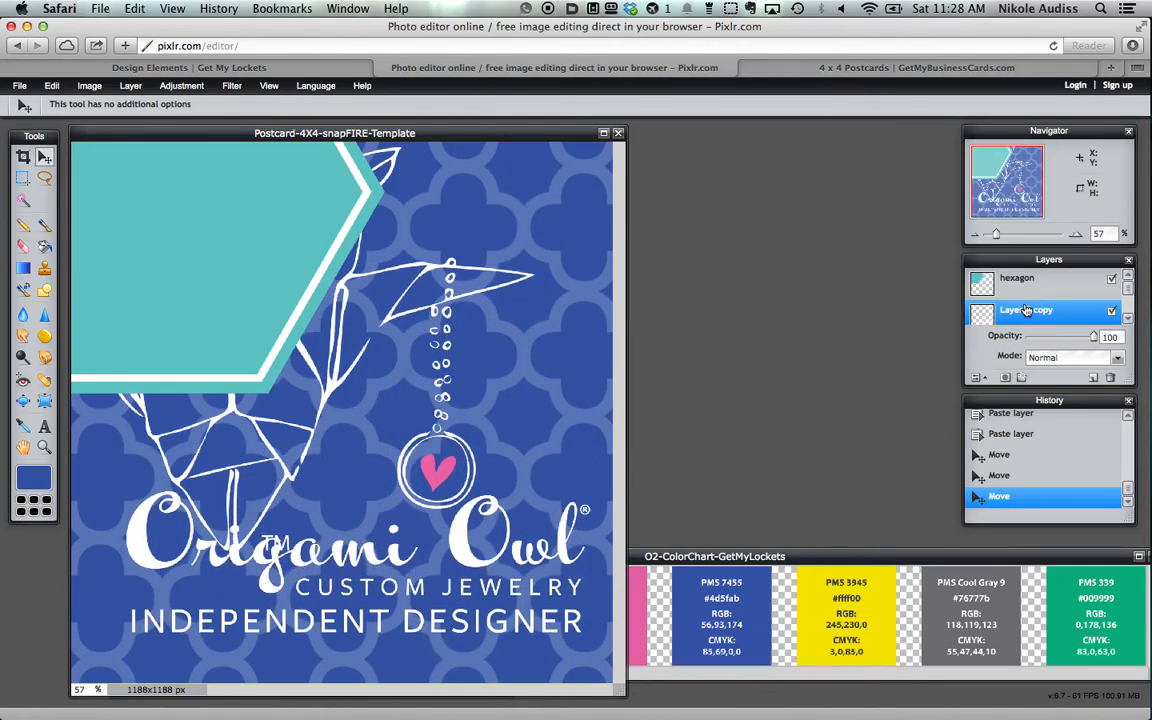
- Place the hexagon layer directly beneath the logo layer and undo the extra layer reordering
drag(1025, 282, 1026, 309)
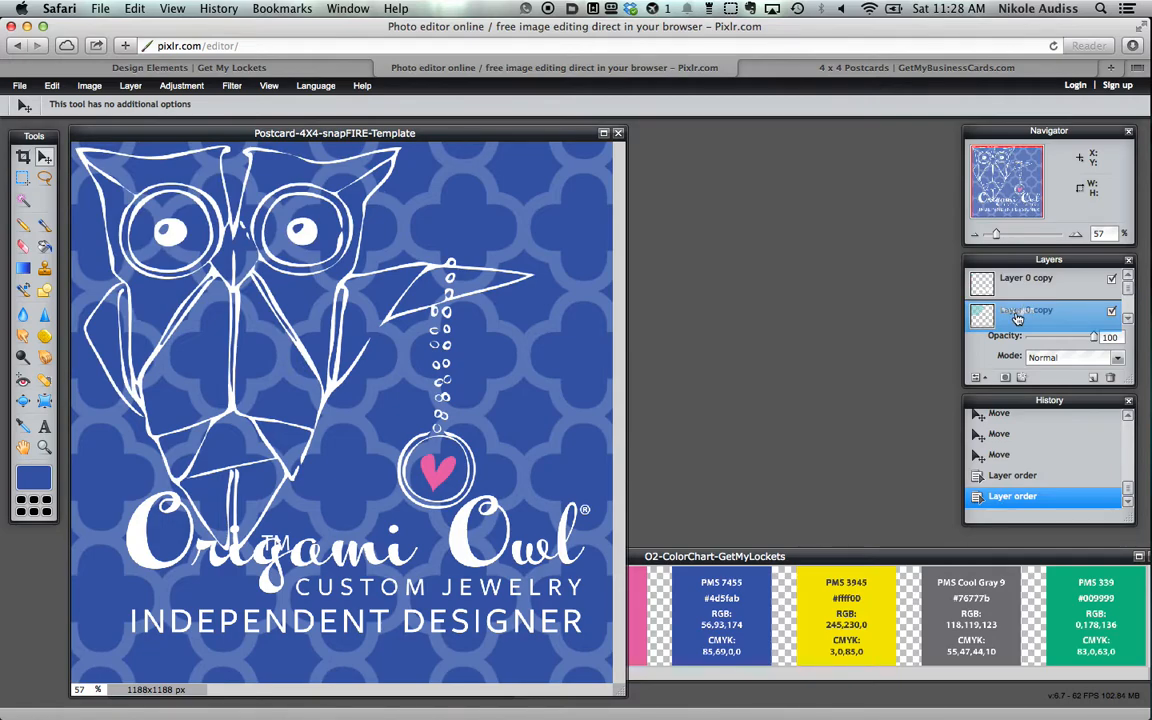
click(52, 85)
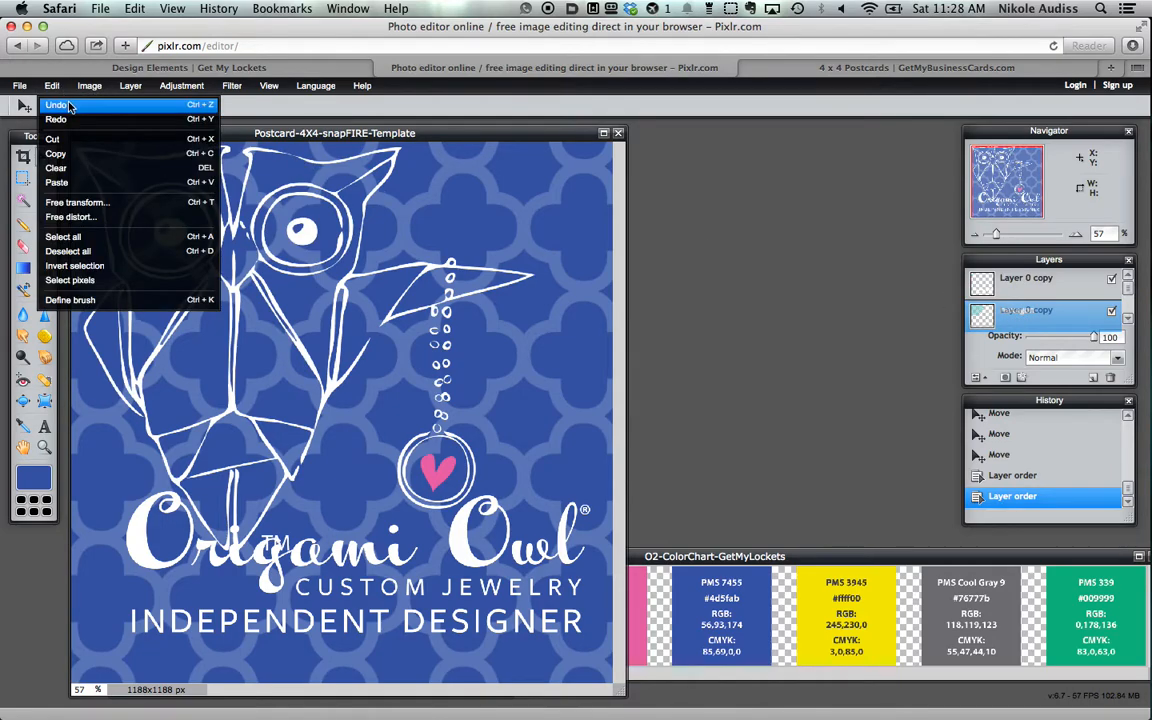
click(68, 104)
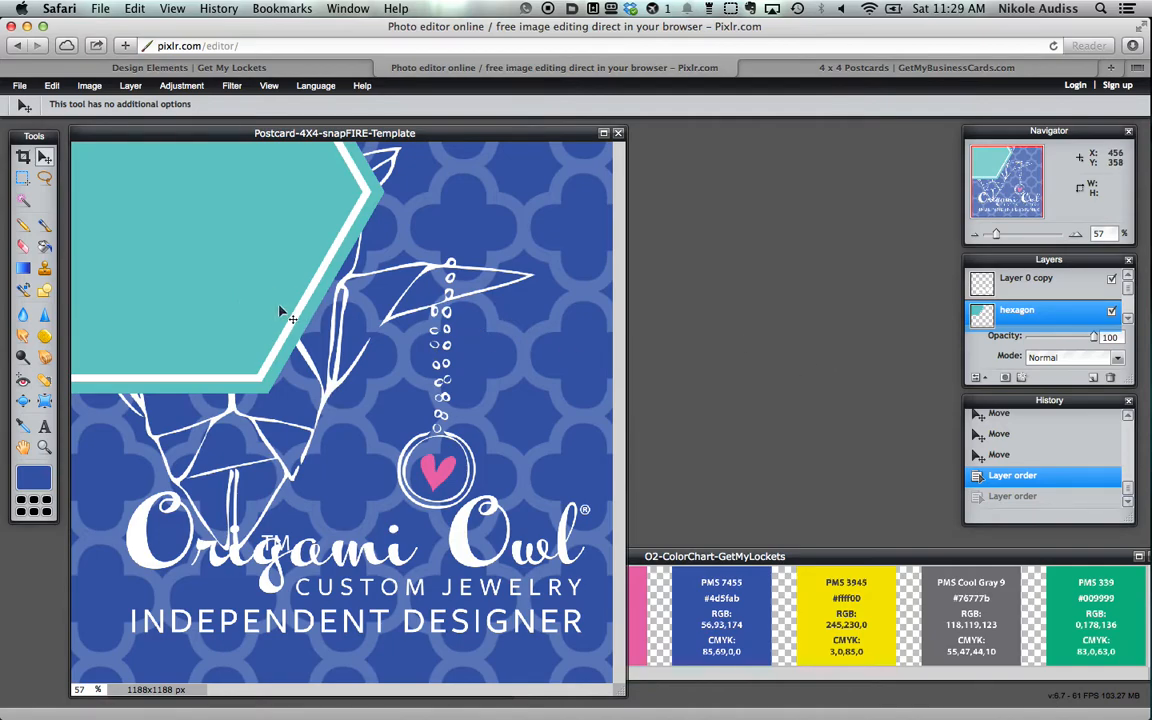
- Shrink the Origami Owl logo to about a third of its size and move it into the postcard's lower-right corner
click(52, 85)
click(1055, 289)
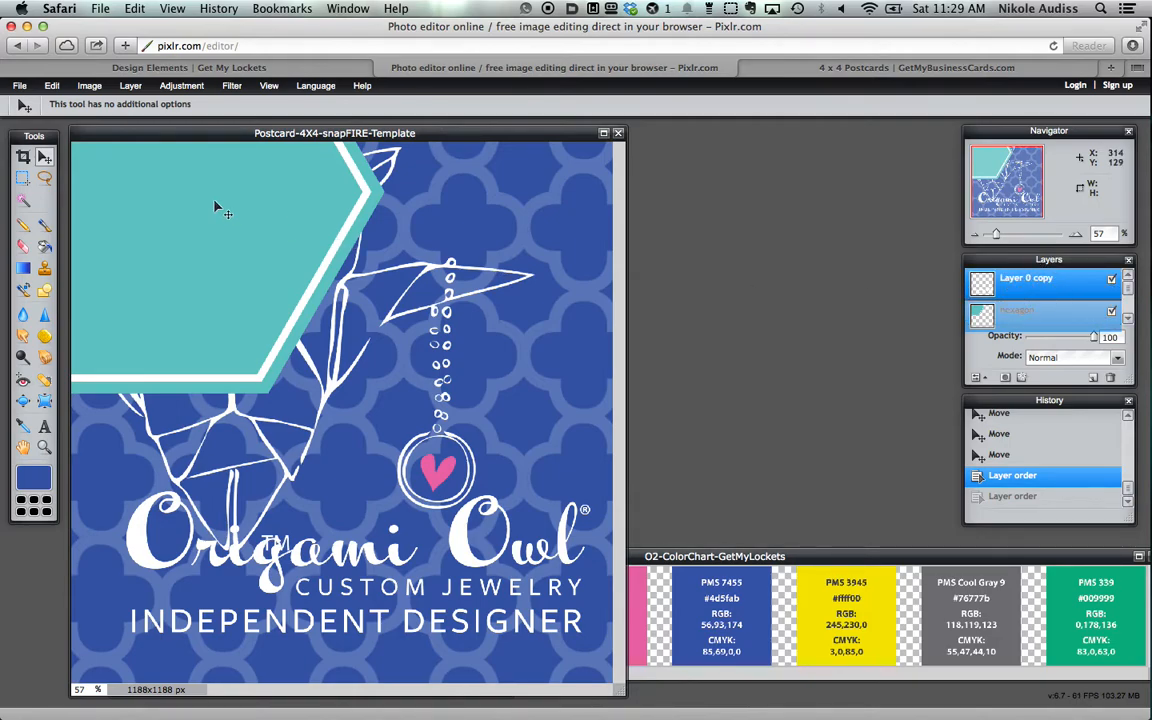
click(52, 85)
click(86, 202)
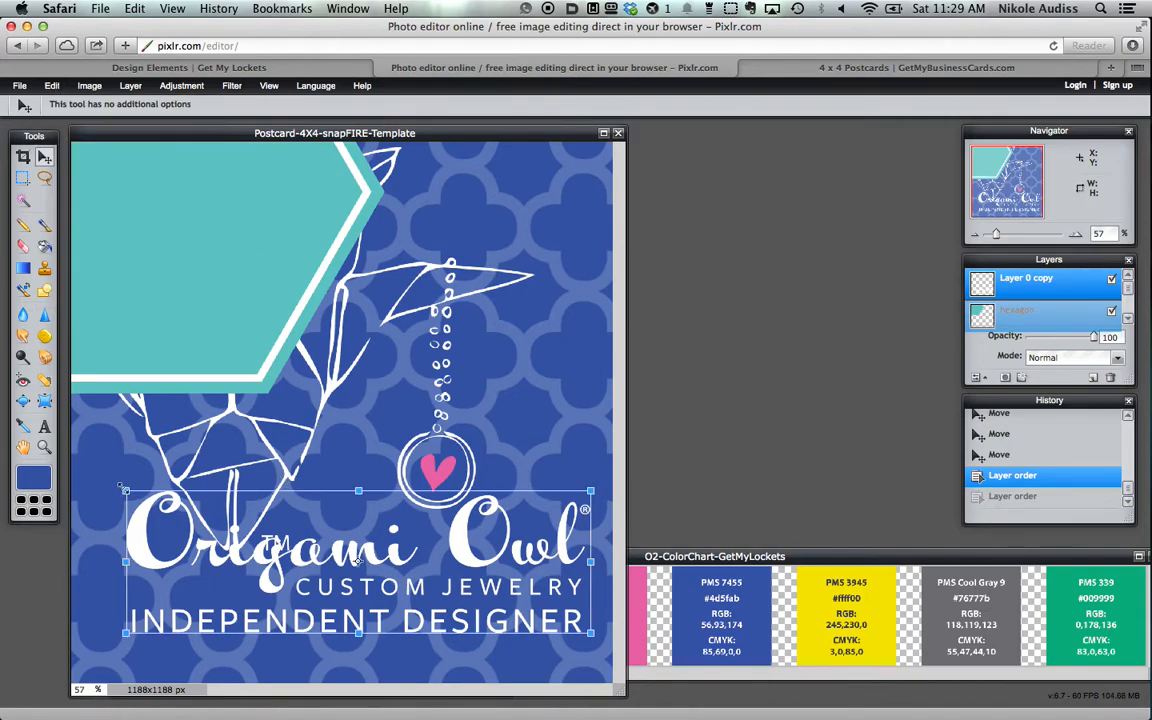
drag(122, 487, 202, 533)
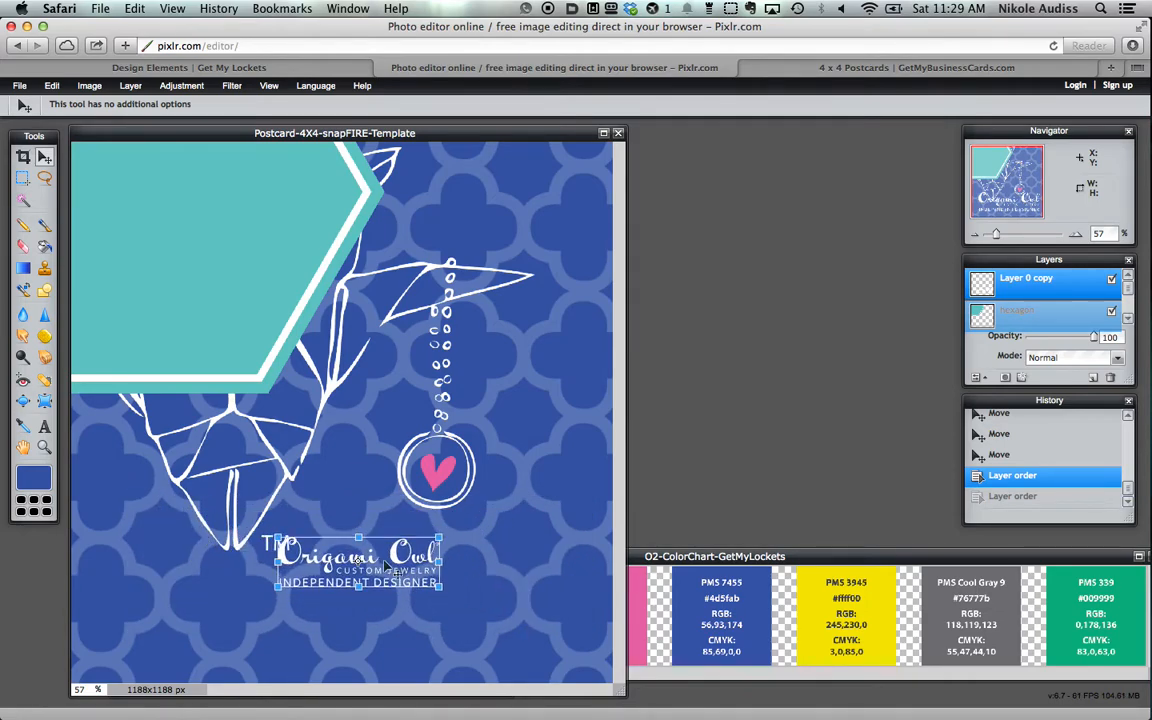
key(Return)
drag(397, 568, 555, 645)
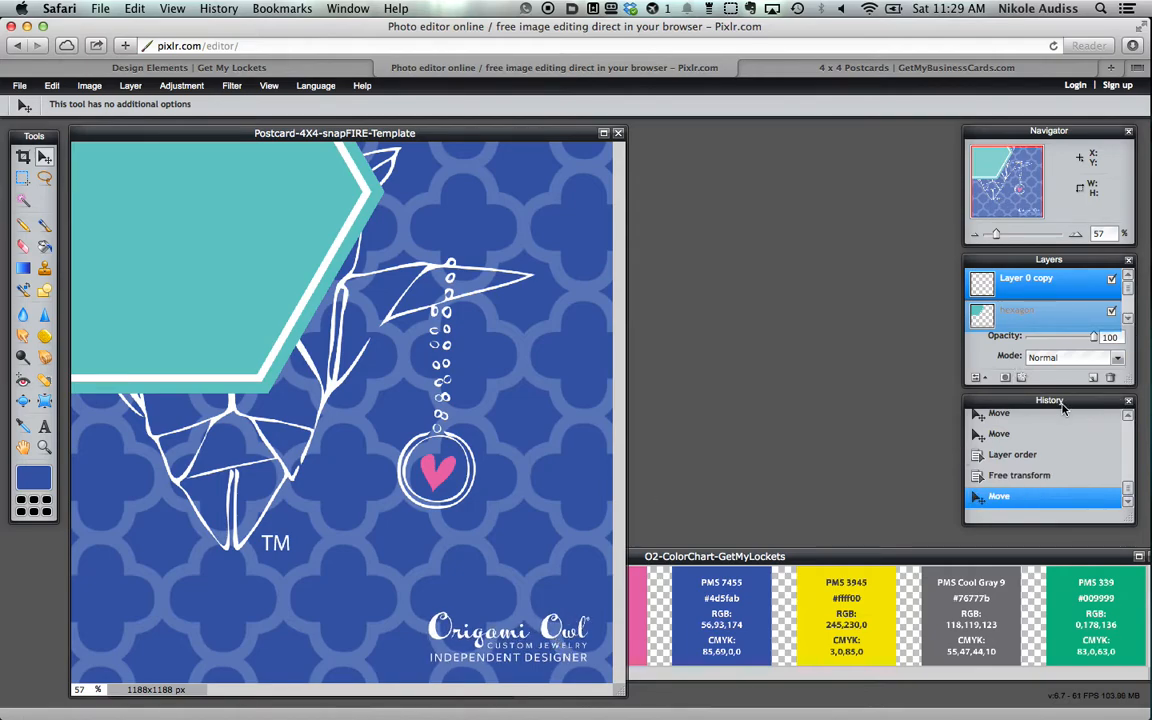
- Close the History and Navigator windows, move Layers into the freed space and enlarge it to show every layer
click(1128, 401)
drag(1131, 381, 1122, 566)
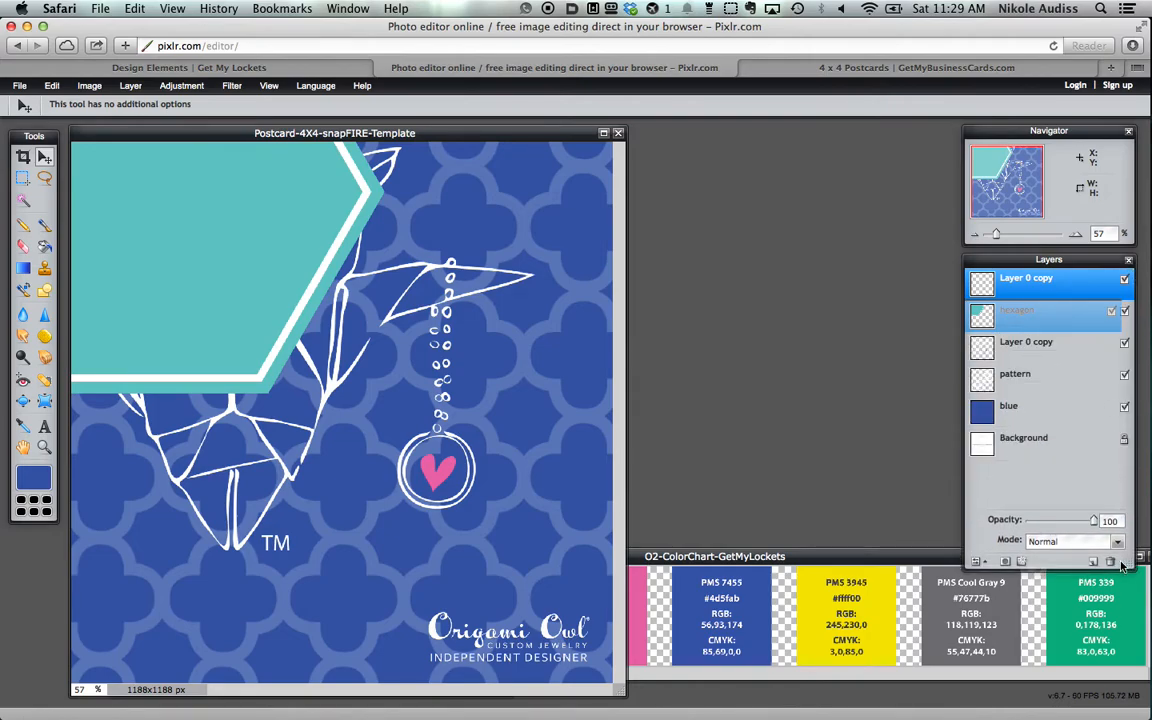
click(1129, 133)
drag(1091, 262, 1100, 131)
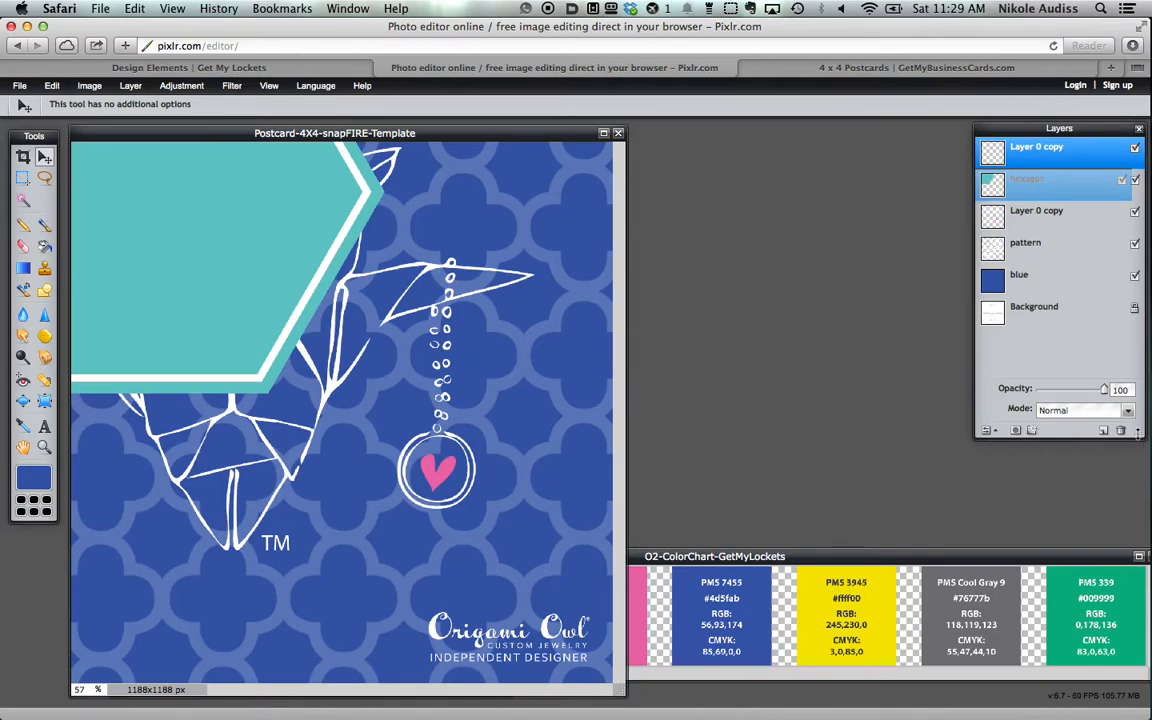
drag(1137, 430, 1136, 551)
- Try placing the owl layer above the hexagon and below the pattern, and undo both layer reorderings
drag(1033, 297, 1030, 218)
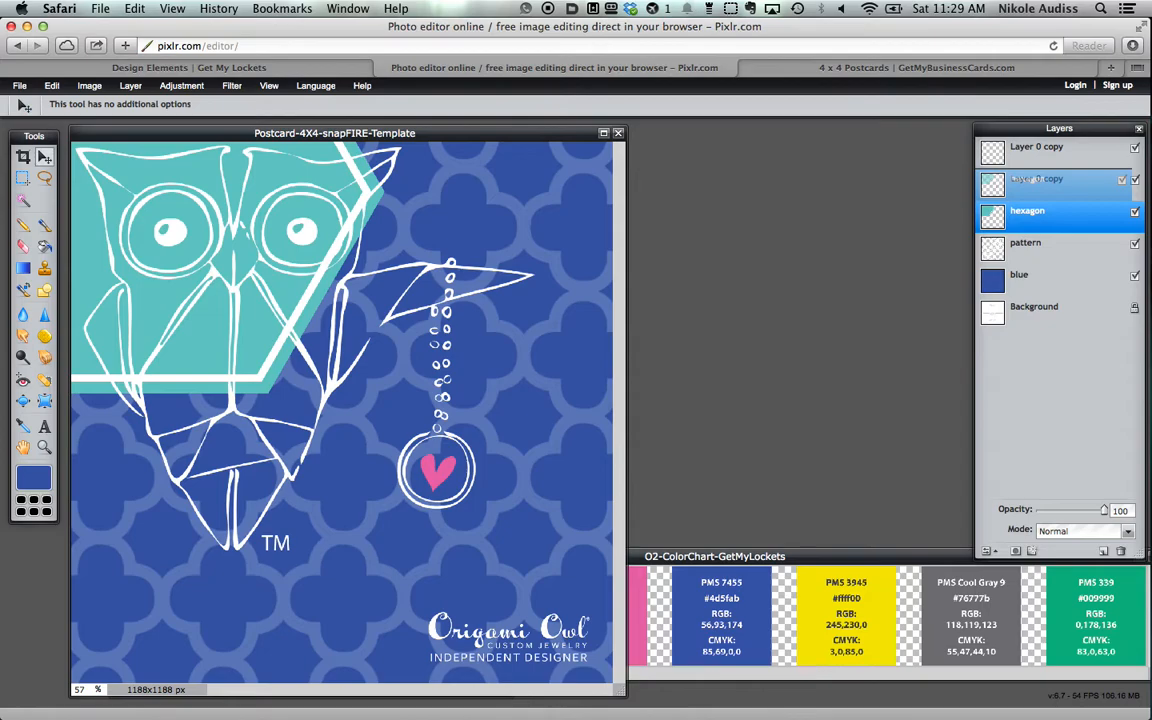
key(e)
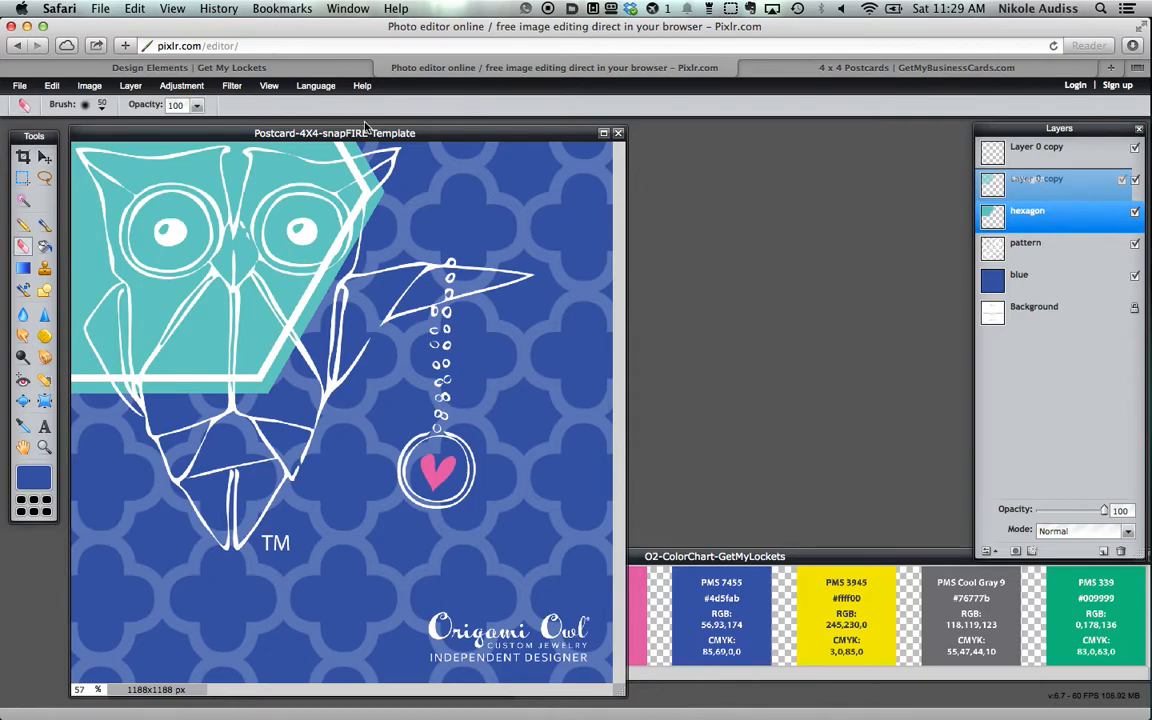
drag(1072, 188, 1062, 244)
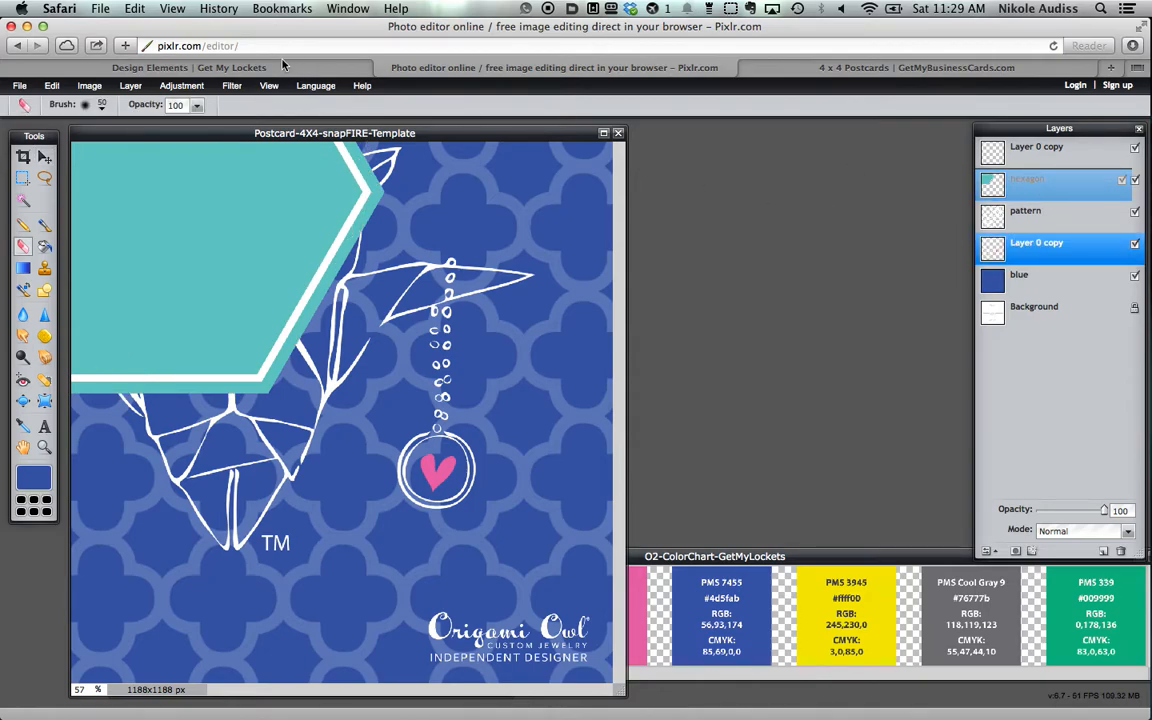
click(51, 85)
click(56, 103)
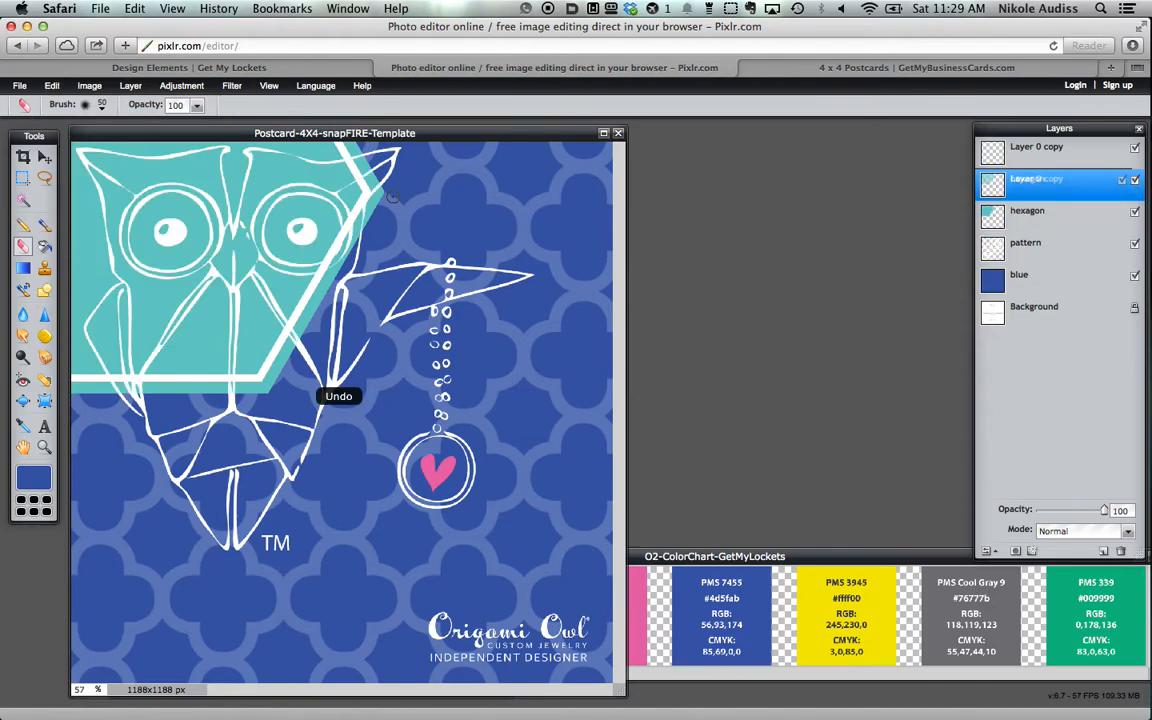
click(51, 85)
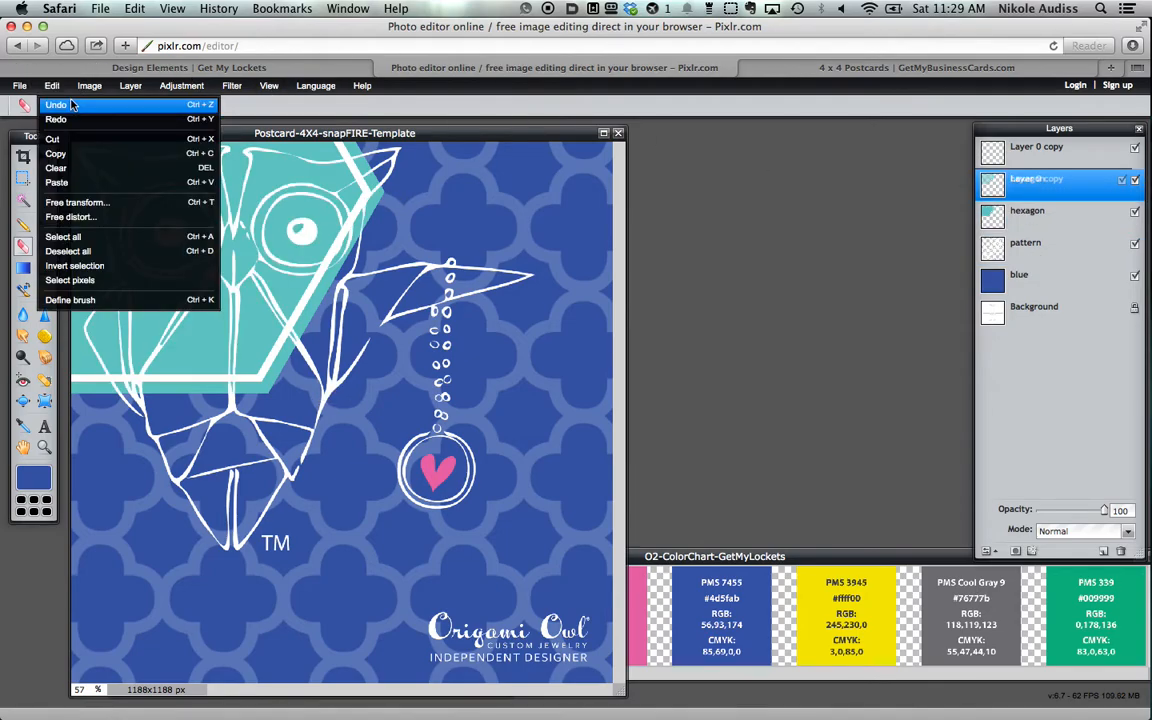
click(58, 104)
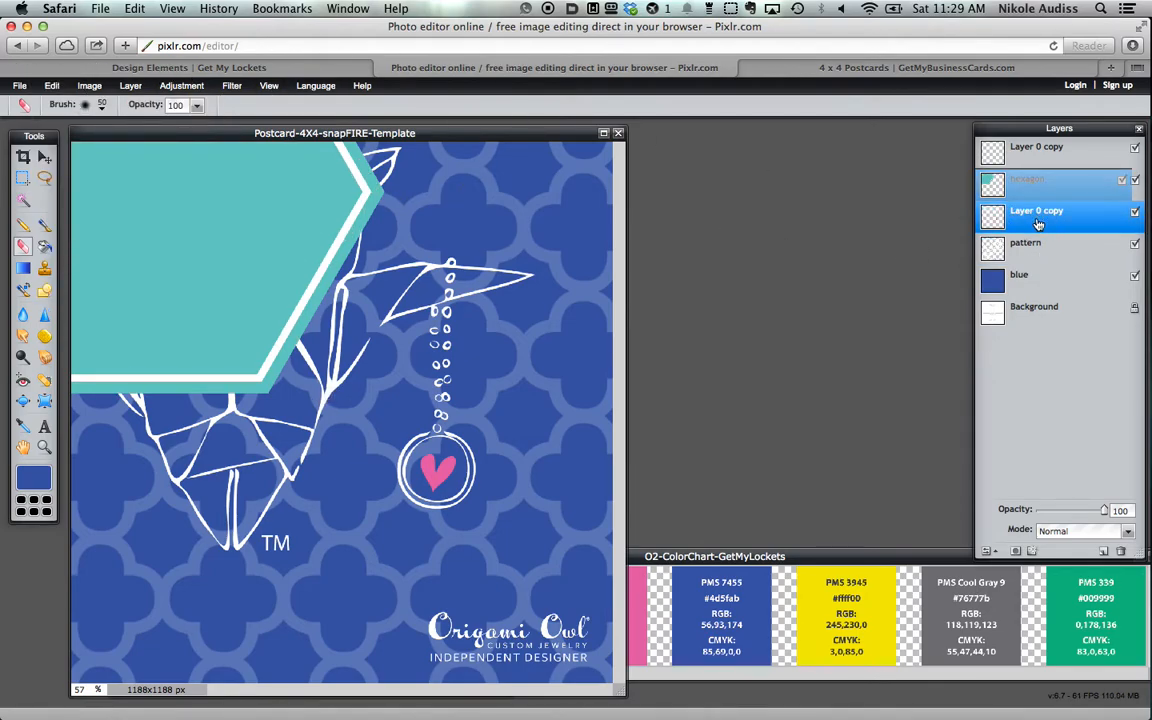
- Rename the owl's layer to "olive"
double_click(1038, 224)
text(olive)
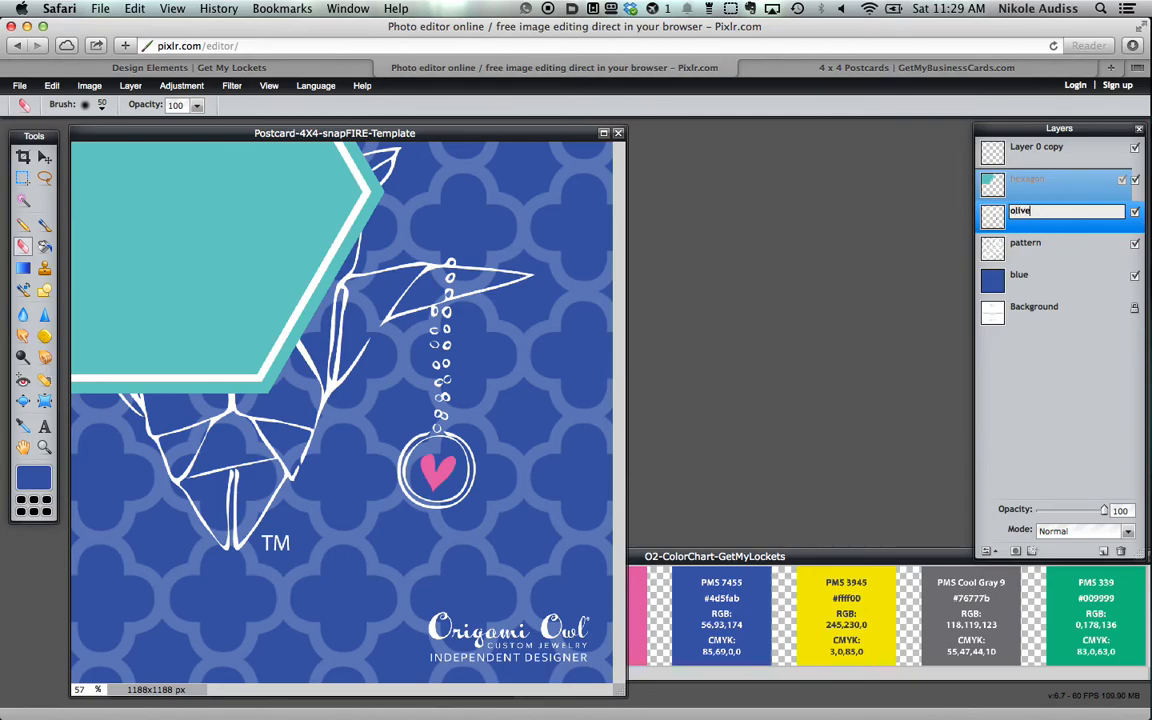
- Shrink the owl to about a quarter of its size and move it into the postcard's lower-left corner
click(52, 85)
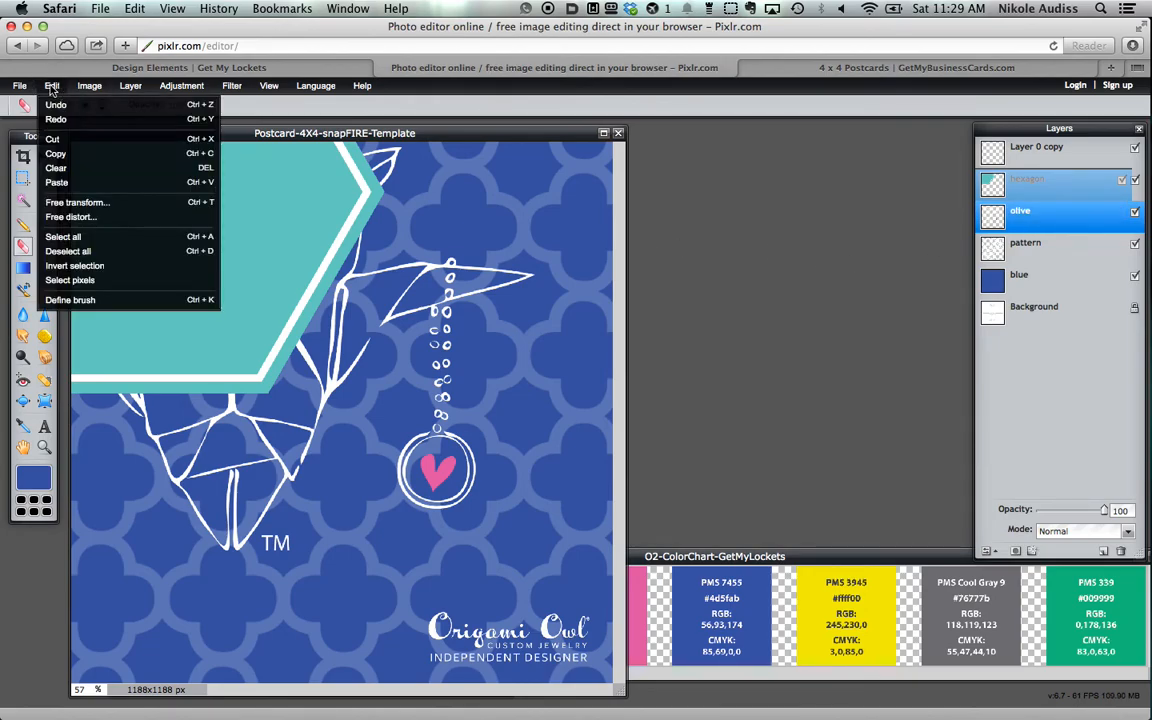
click(60, 183)
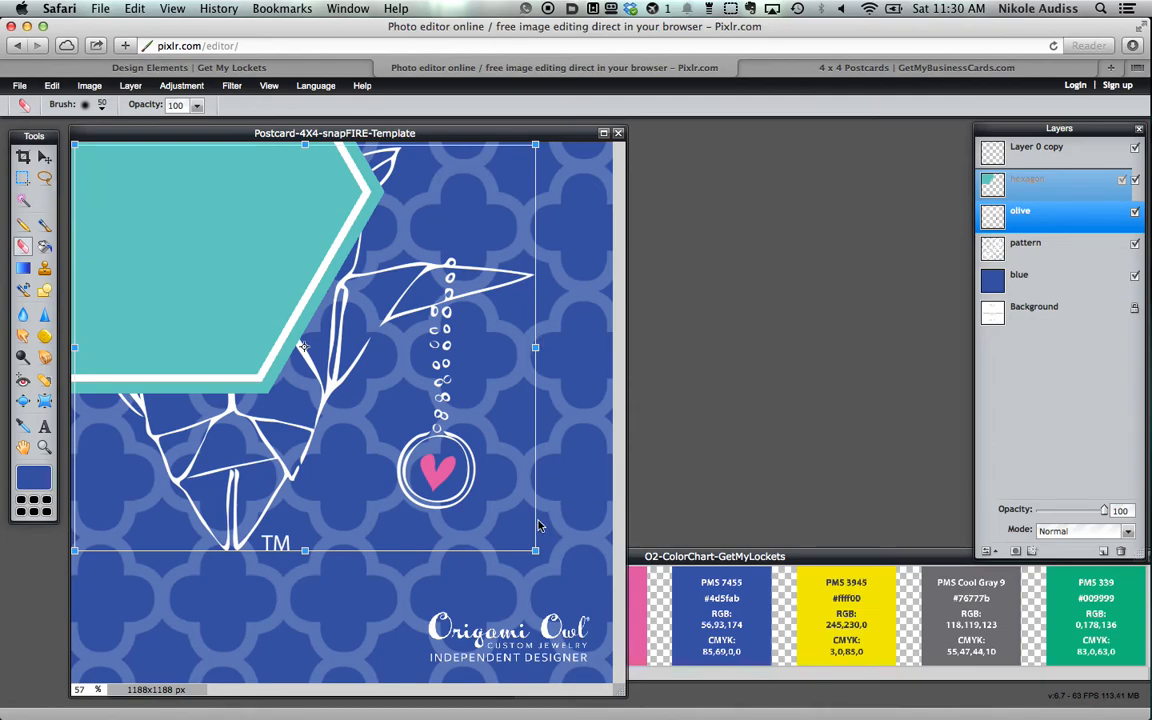
mouse_move(536, 551)
mouse_down()
mouse_move(424, 430)
mouse_move(366, 408)
mouse_up()
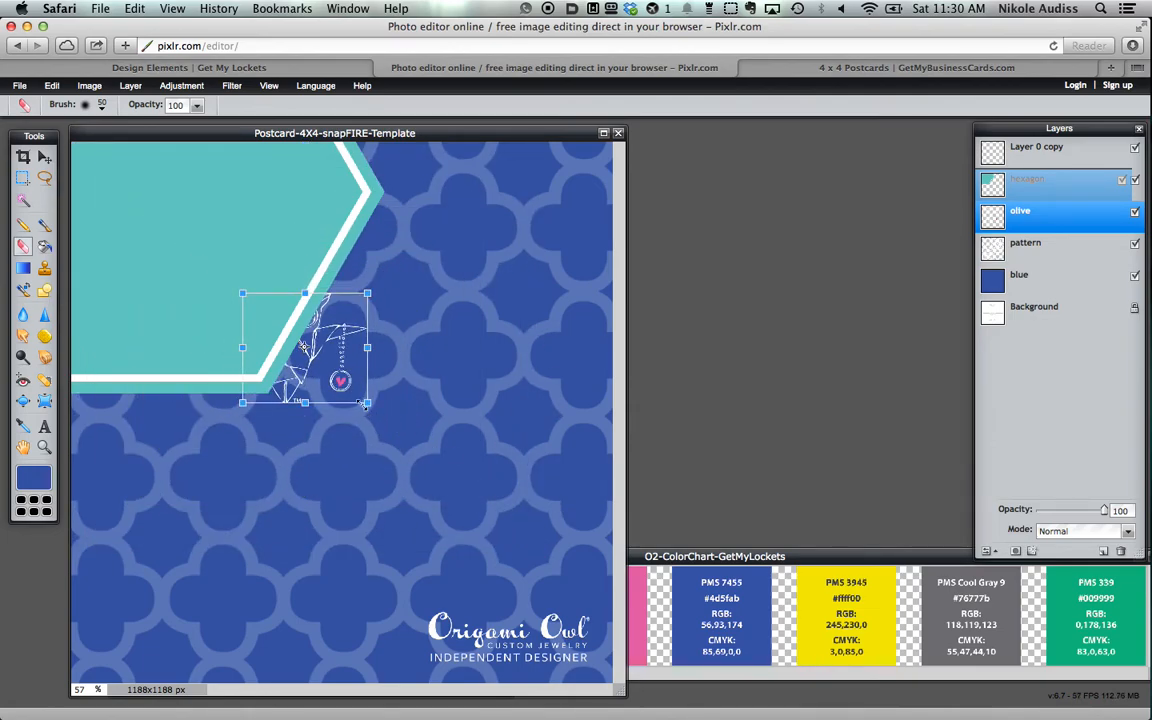
key(Return)
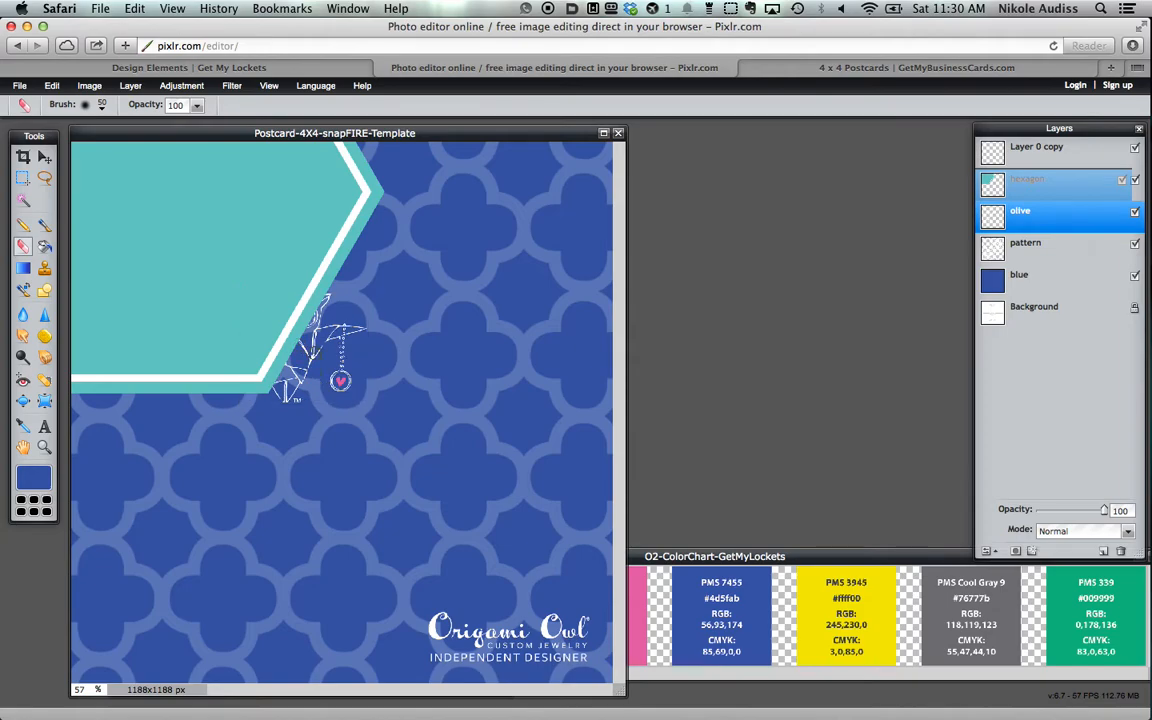
click(44, 157)
mouse_move(321, 355)
mouse_down()
mouse_move(255, 540)
mouse_move(164, 617)
mouse_up()
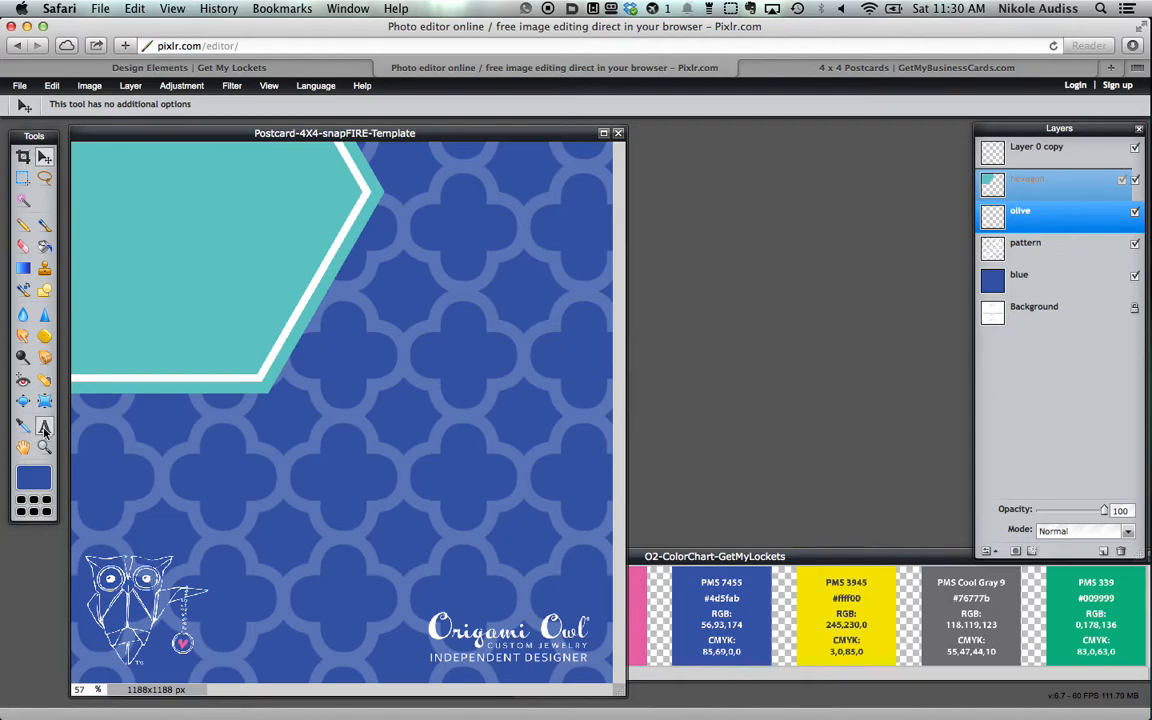
- Add a text layer reading "you're invited..." in the upper part of the turquoise hexagon
key(t)
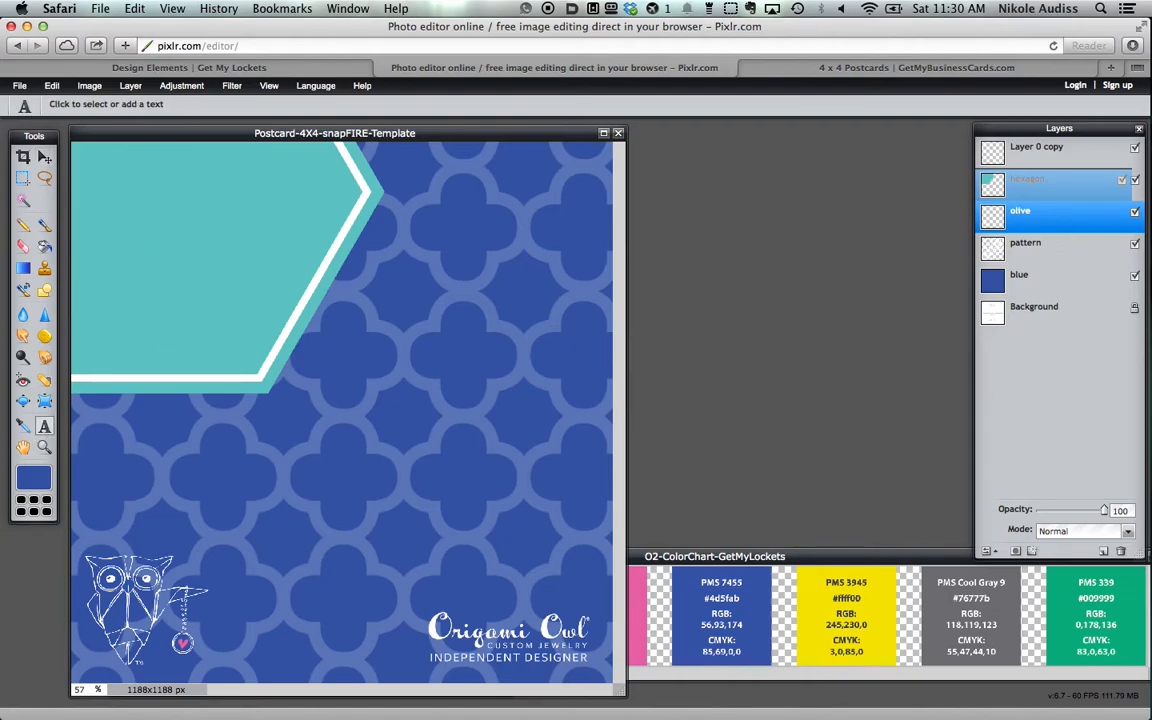
click(96, 190)
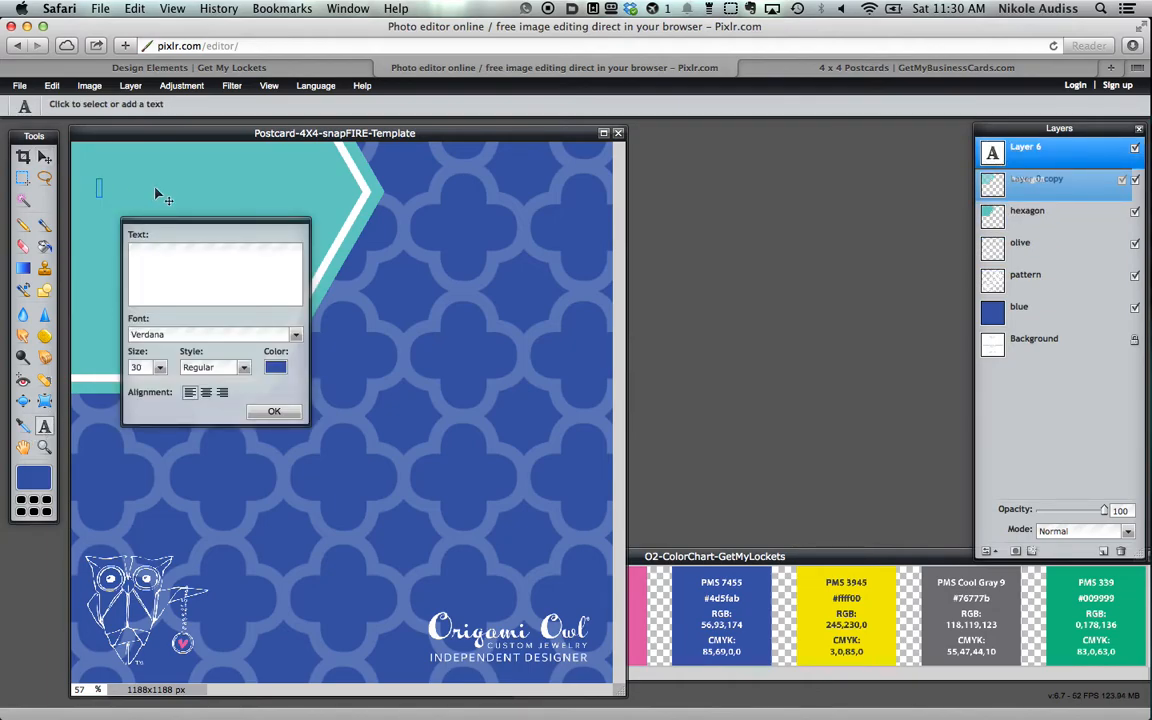
text(Y)
key(BackSpace)
text(you're invited...)
- Set the font of the "you're invited..." text to Pacifico
click(296, 336)
drag(297, 352, 297, 437)
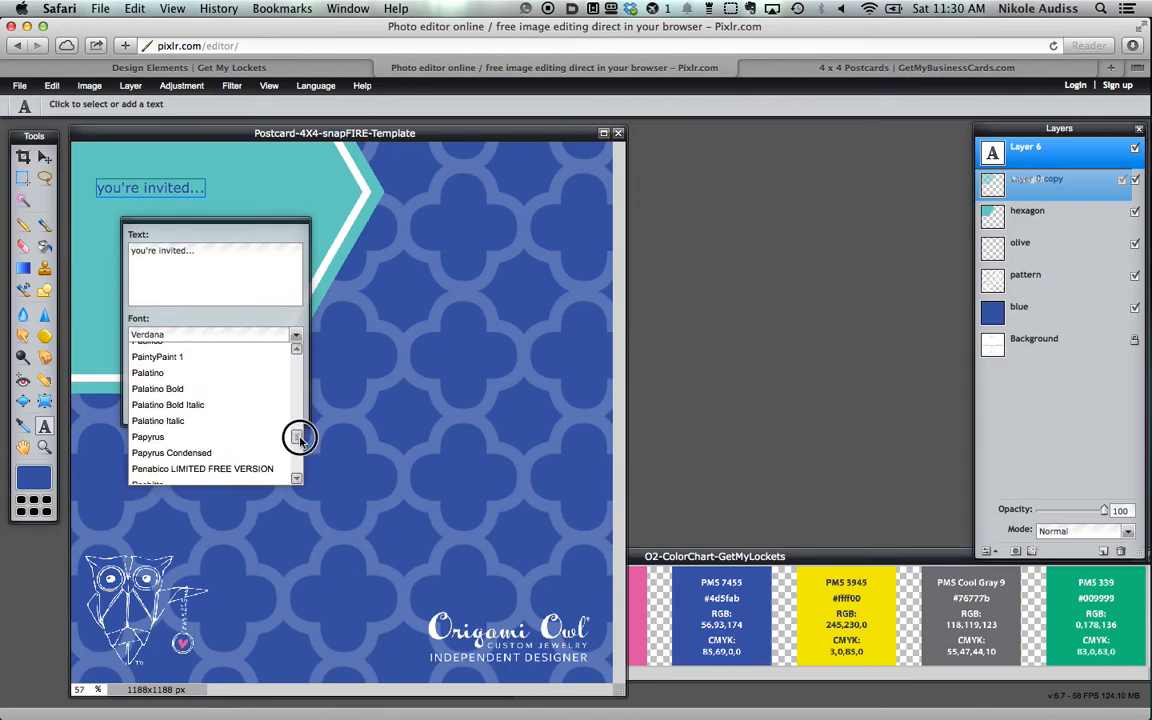
click(298, 351)
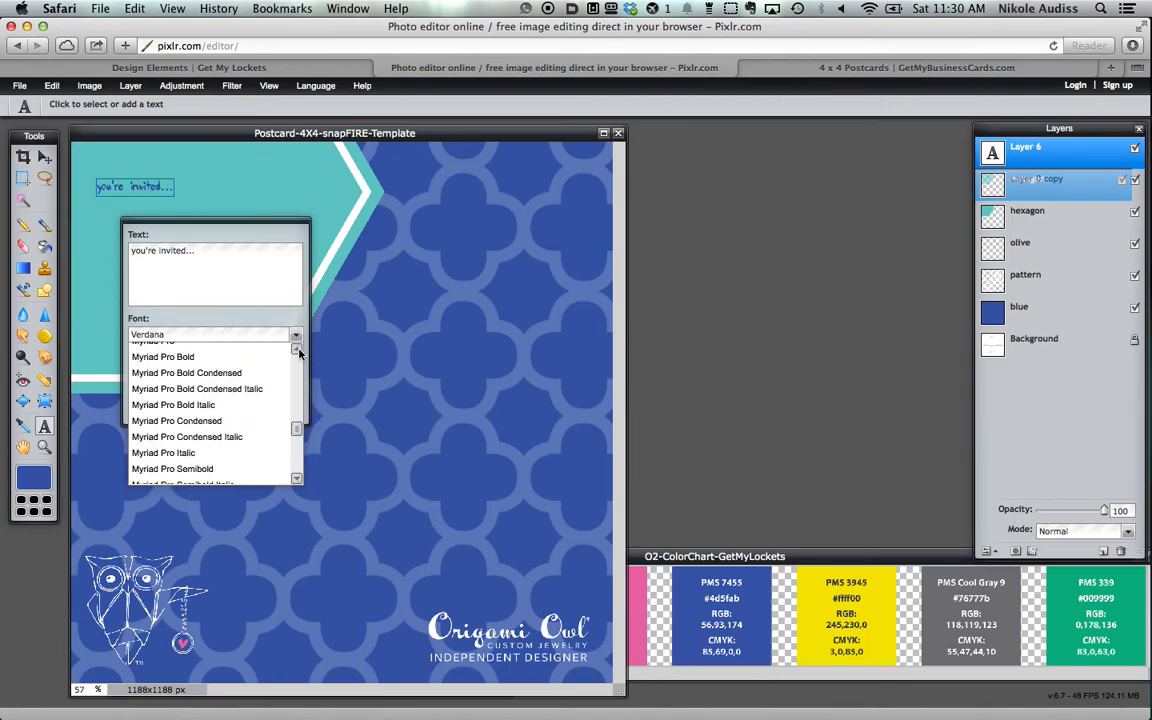
drag(297, 428, 298, 436)
scroll(298, 437, up, 15)
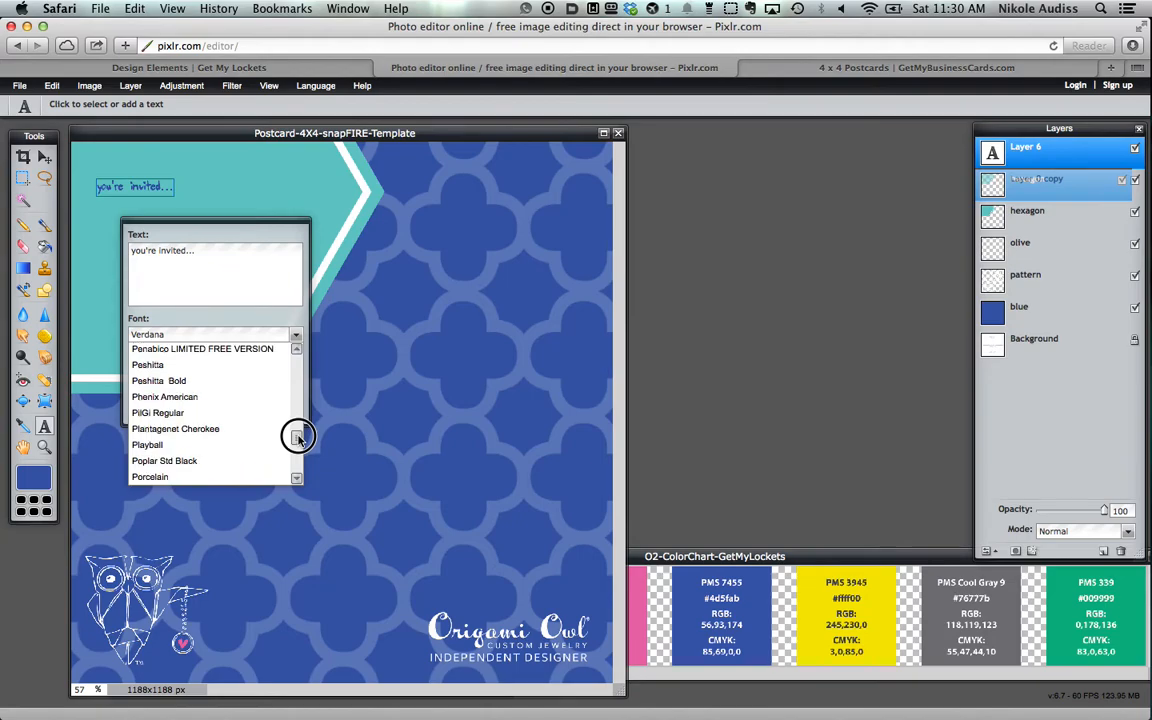
scroll(297, 432, down, 12)
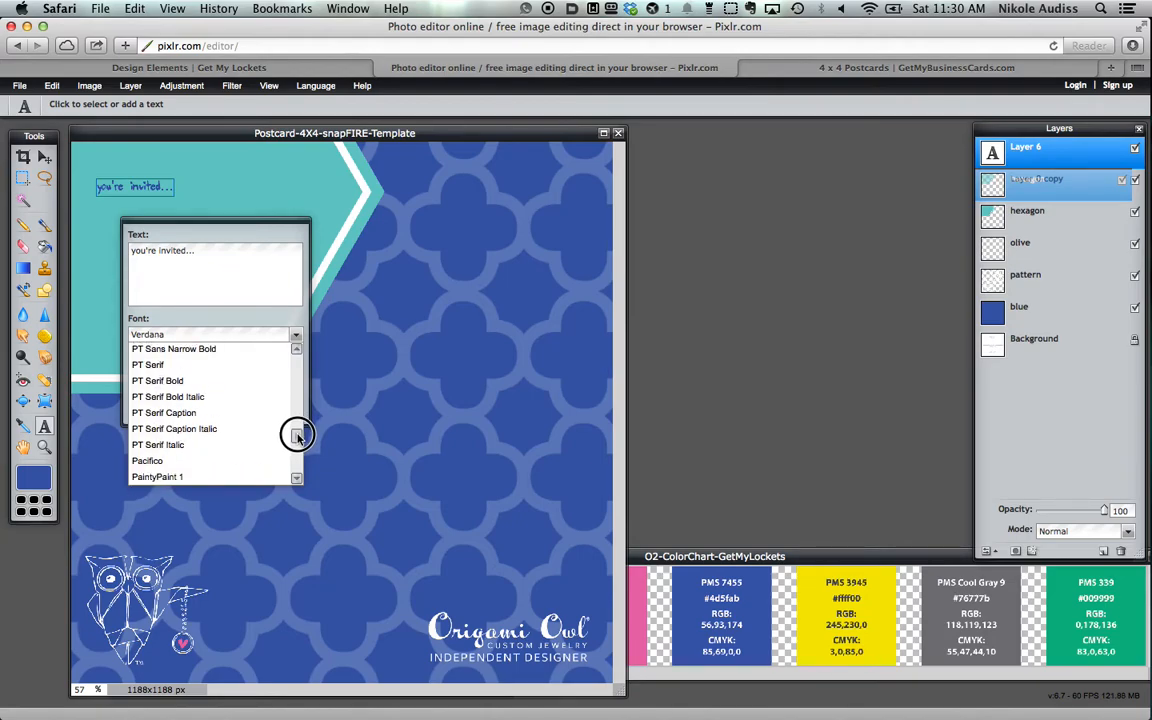
scroll(297, 434, up, 3)
scroll(297, 434, down, 2)
click(201, 462)
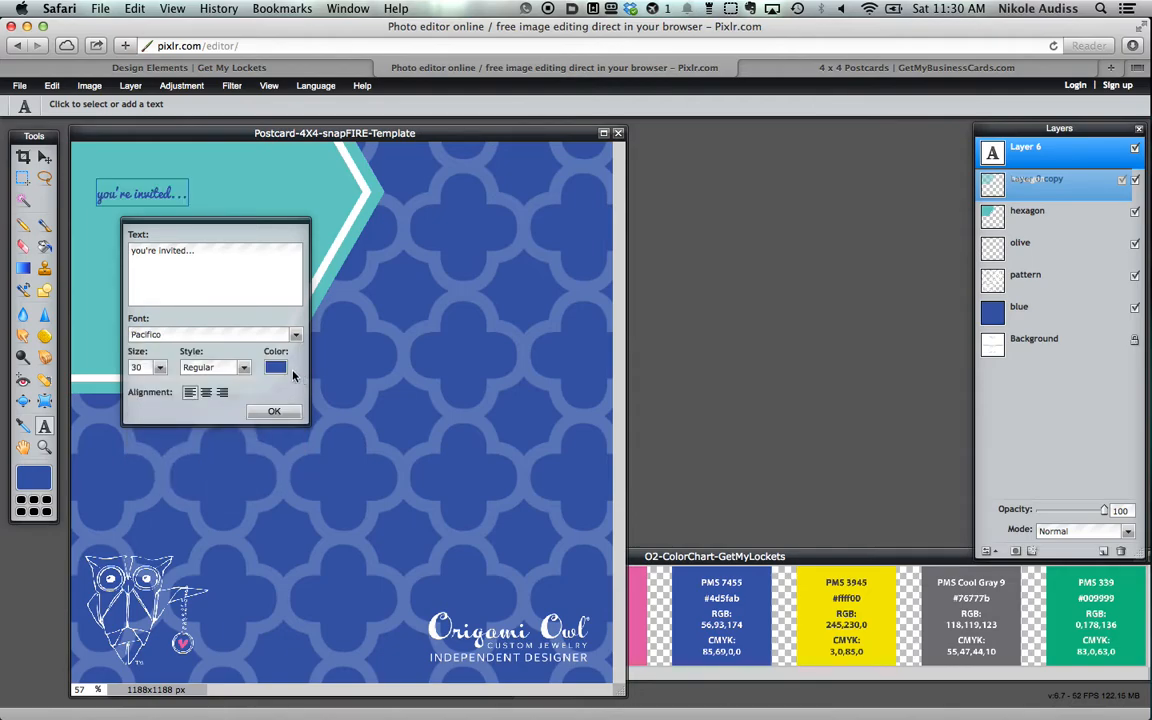
- Set the "you're invited..." text size to 83 and move the text slightly up within the hexagon
click(160, 369)
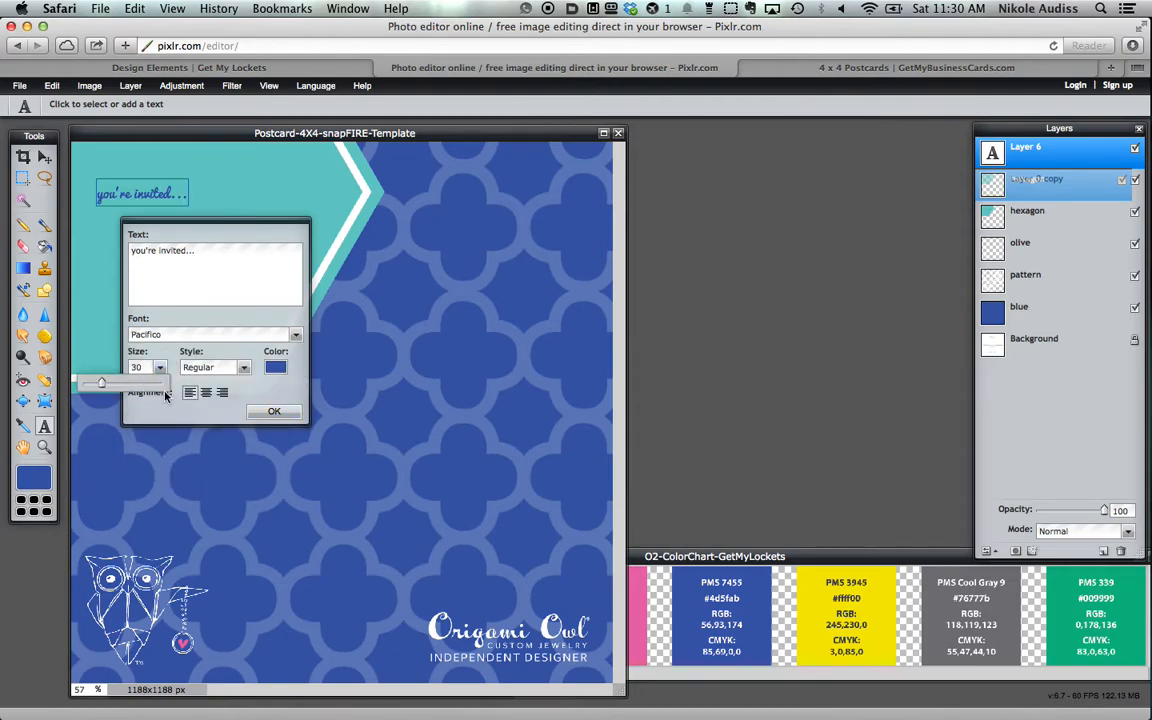
drag(101, 384, 134, 387)
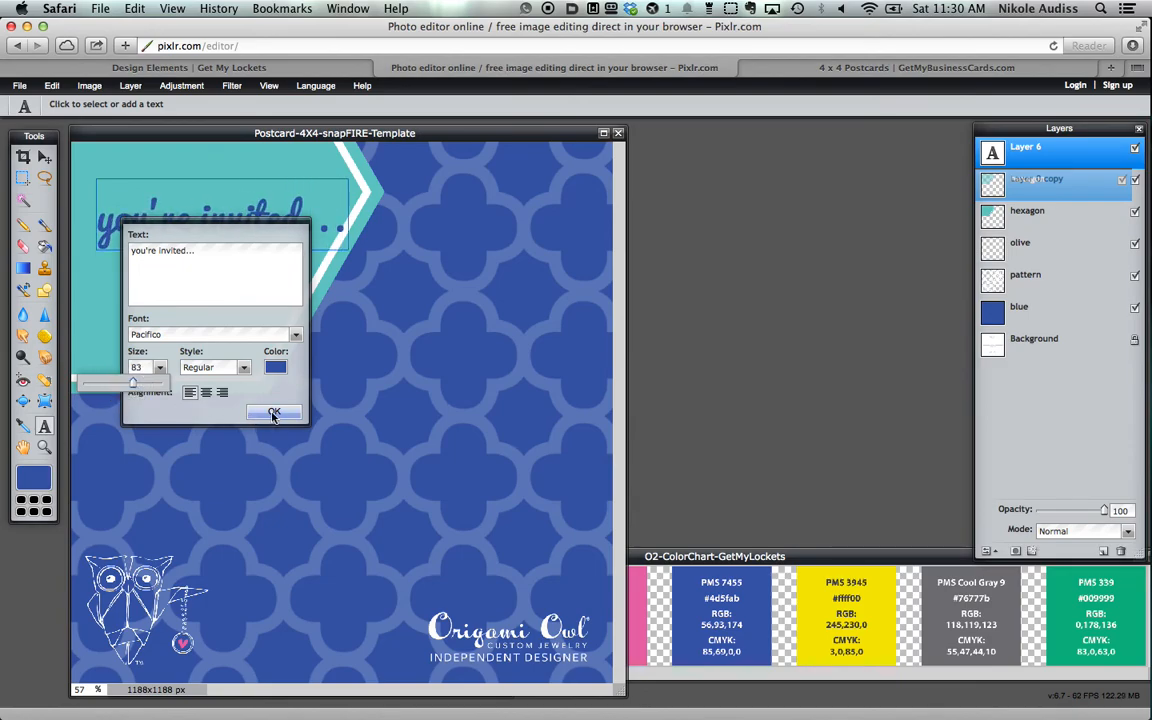
click(274, 411)
click(46, 159)
drag(206, 224, 209, 191)
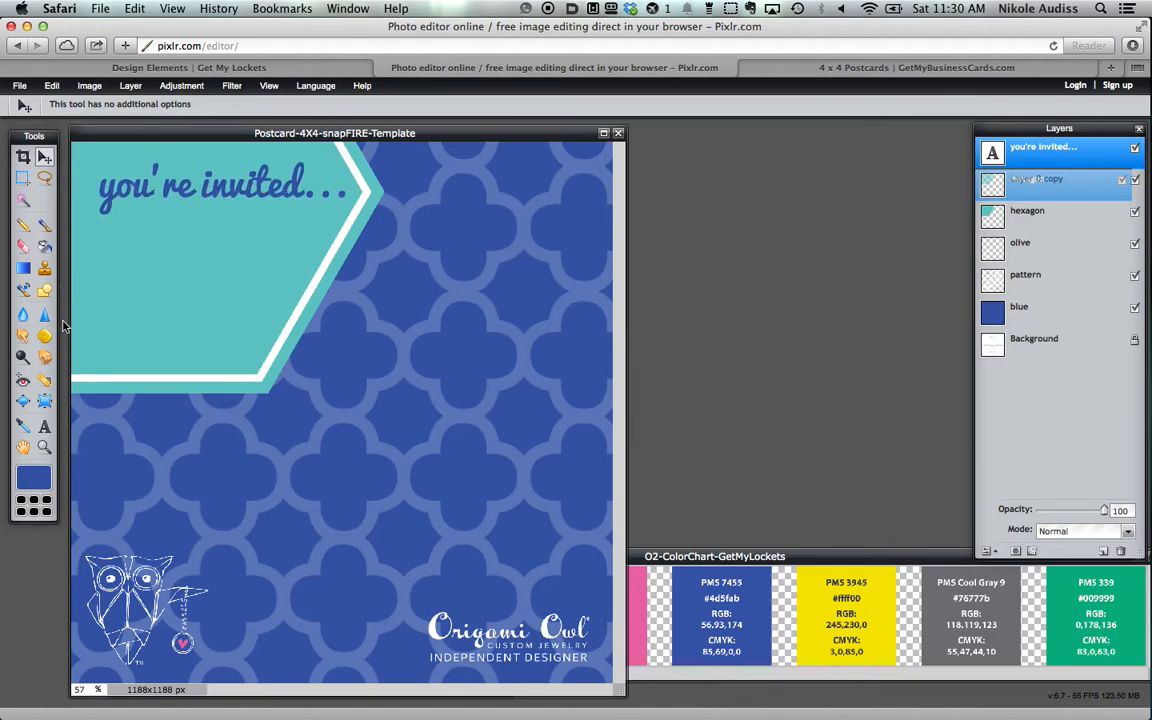
- Add a text layer beneath "you're invited..." with the hostess's first name in the possessive followed by "Jewelry Bar!"
click(45, 427)
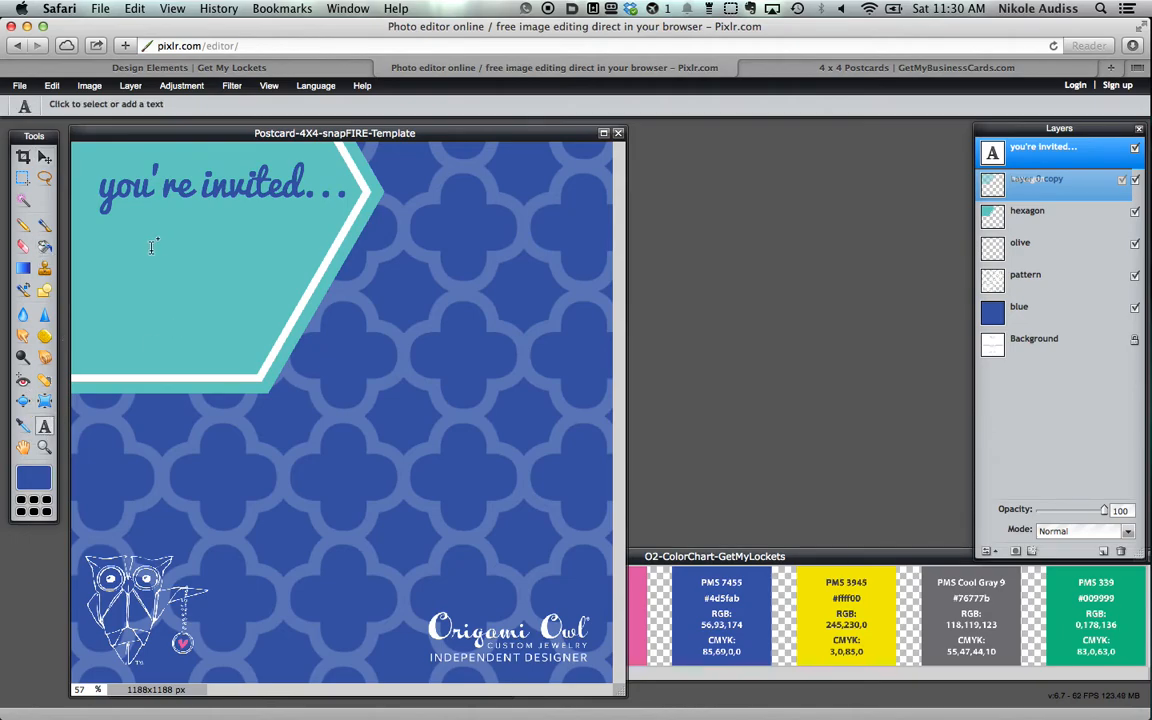
click(100, 229)
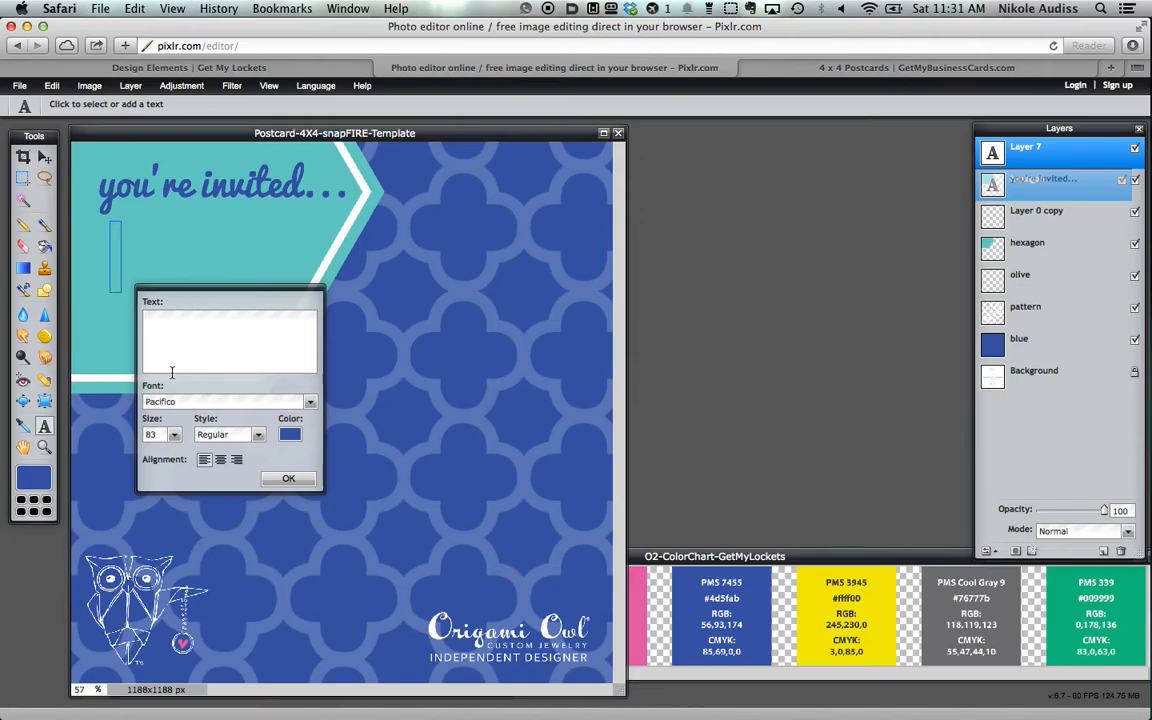
text(M)
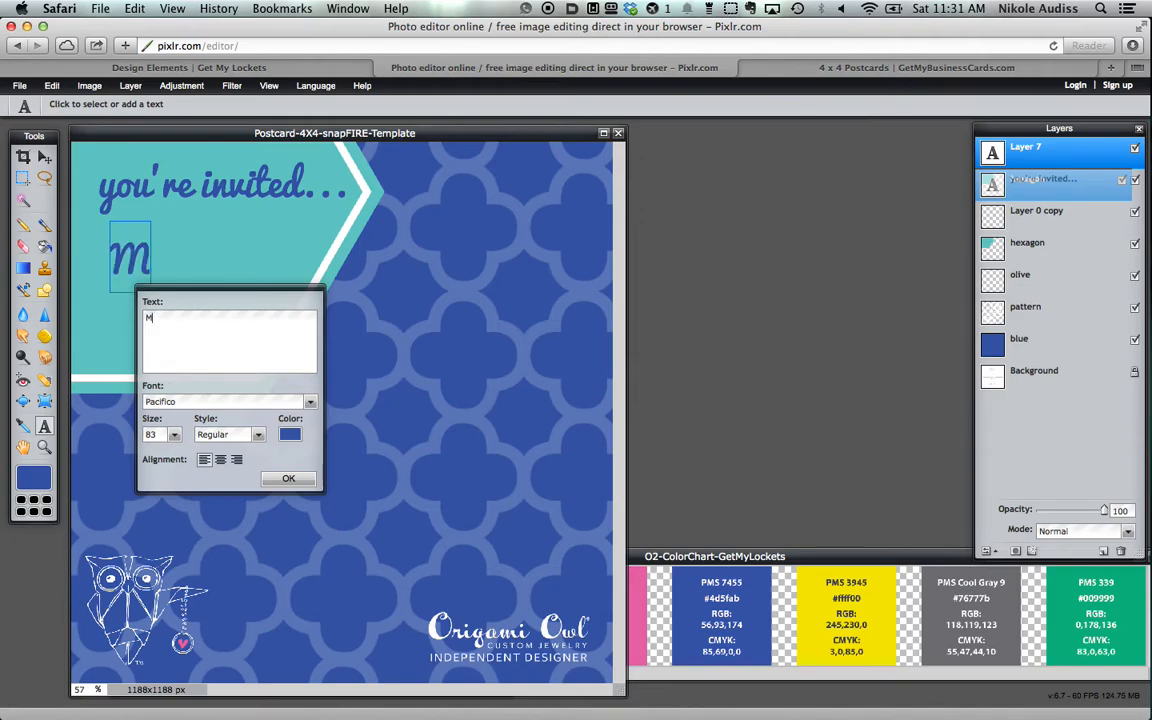
text(ary's J)
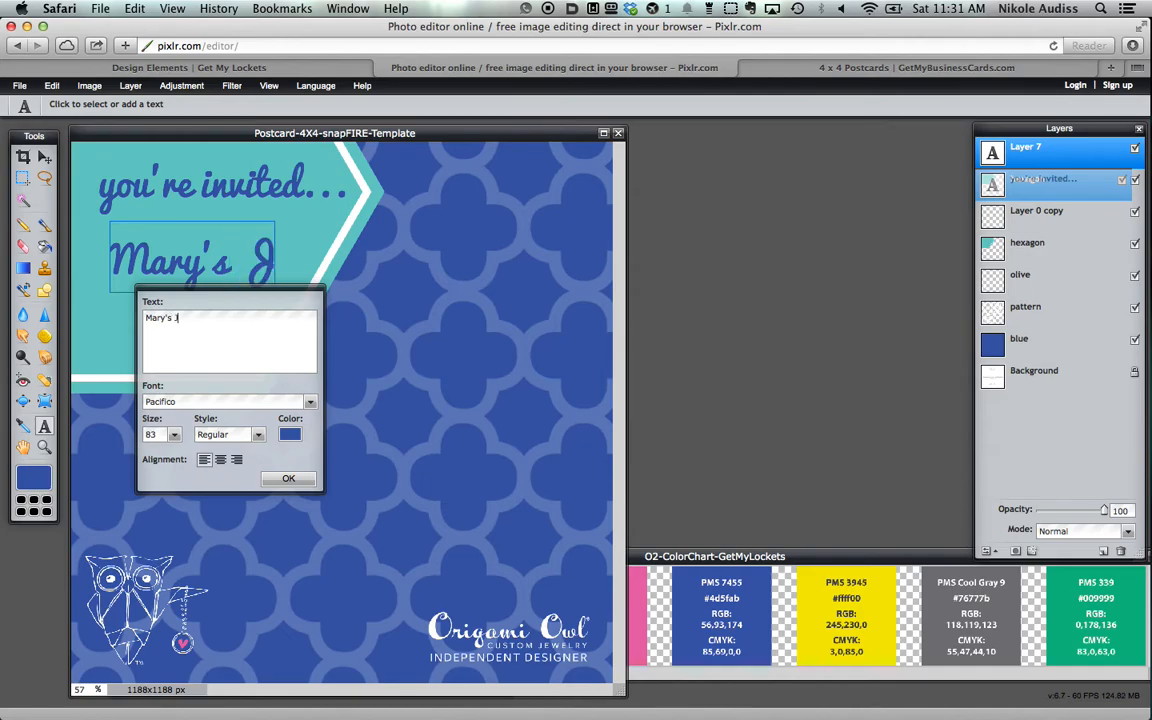
text(ewelry Bar)
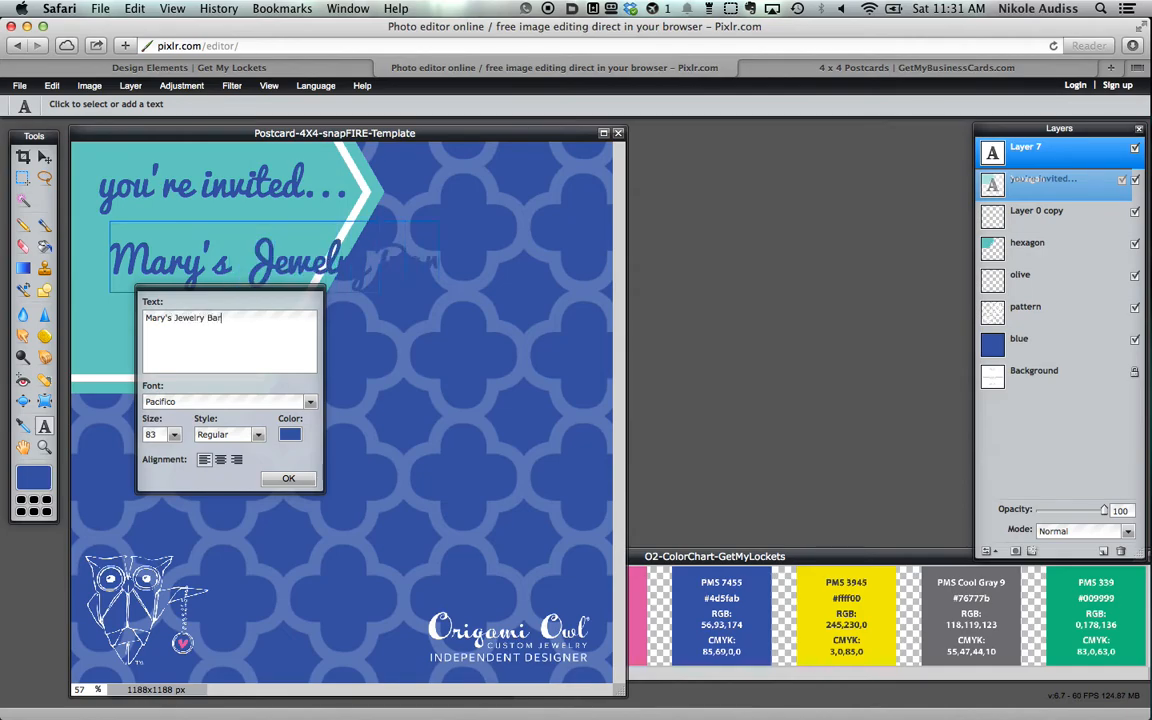
text(!)
- Set the font of the "Jewelry Bar!" text line to League Gothic
key(super+a)
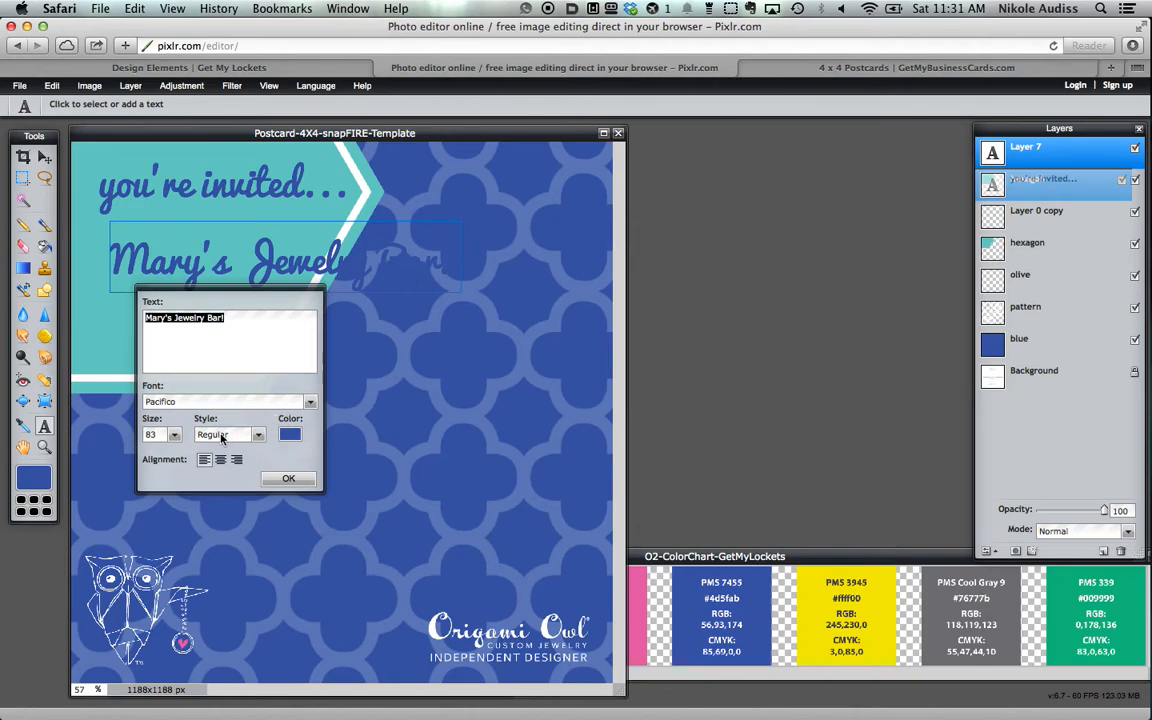
click(310, 401)
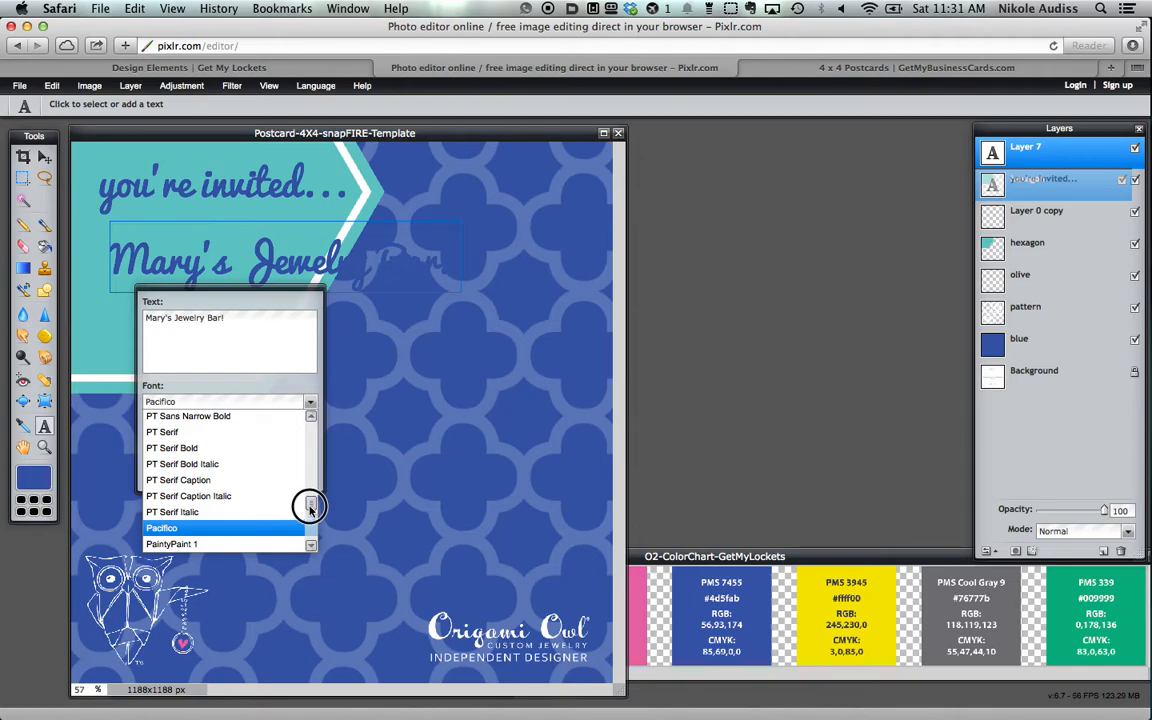
scroll(309, 491, up, 15)
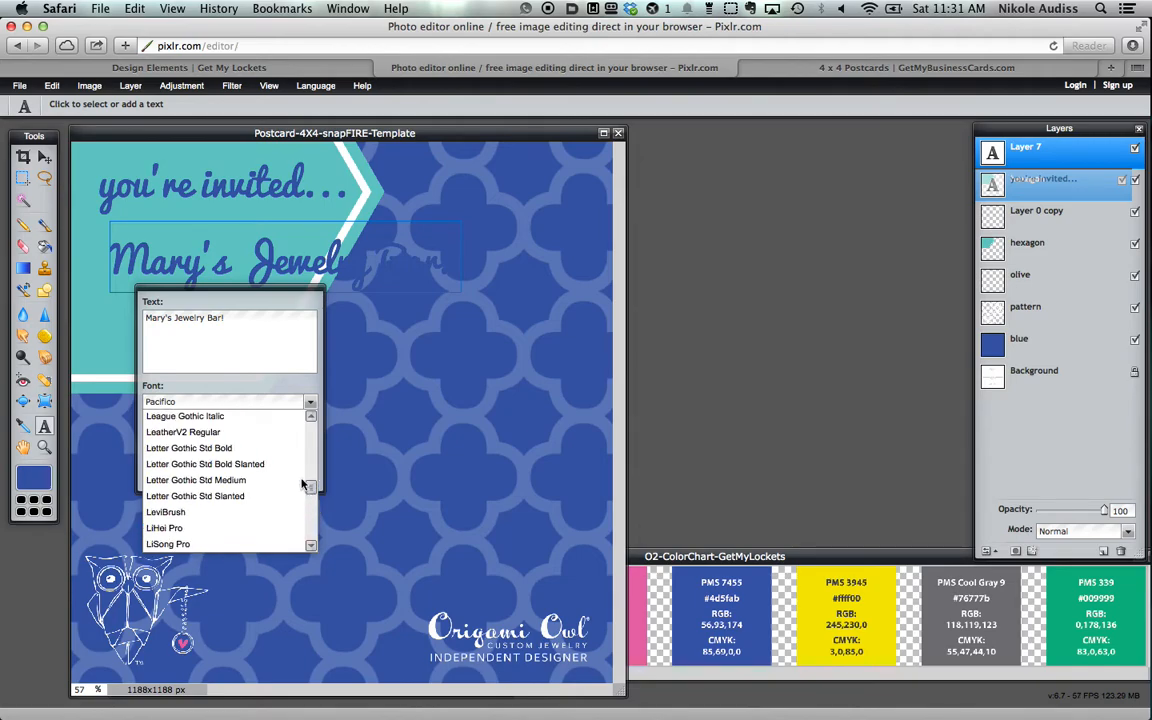
click(310, 416)
drag(312, 474, 311, 481)
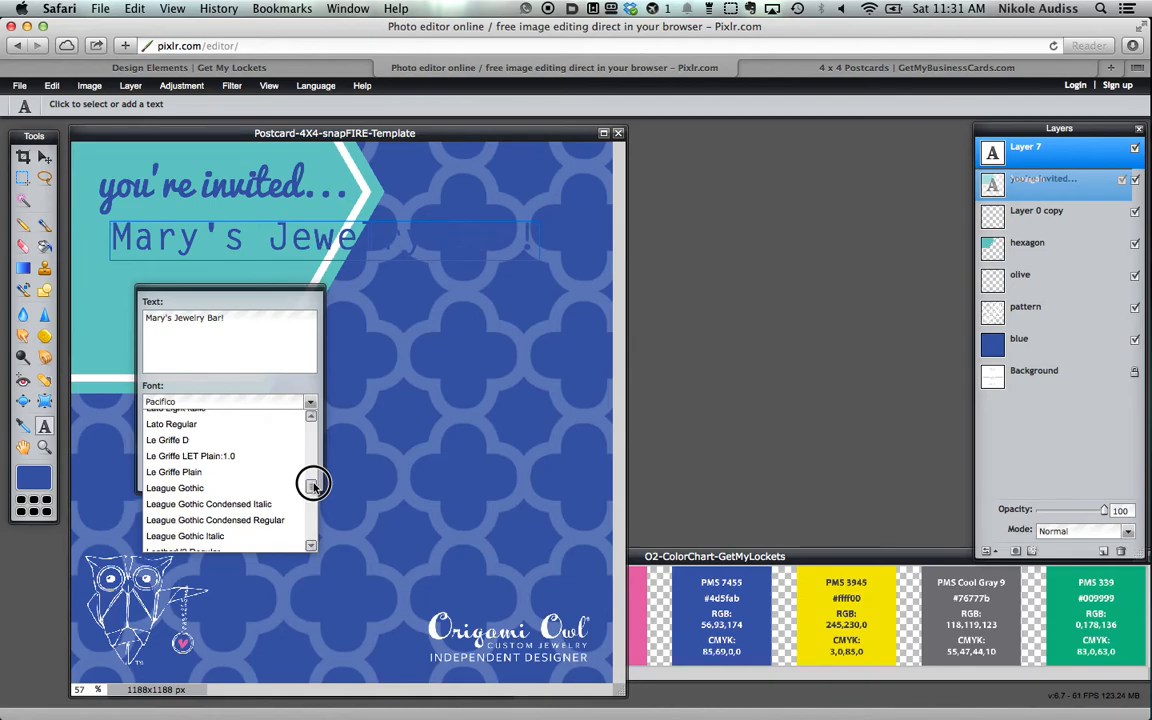
click(306, 478)
- Set the "Jewelry Bar!" text colour to white (ffffff) and move the line slightly left to align beneath "you're invited..."
click(289, 435)
click(485, 264)
drag(485, 264, 478, 252)
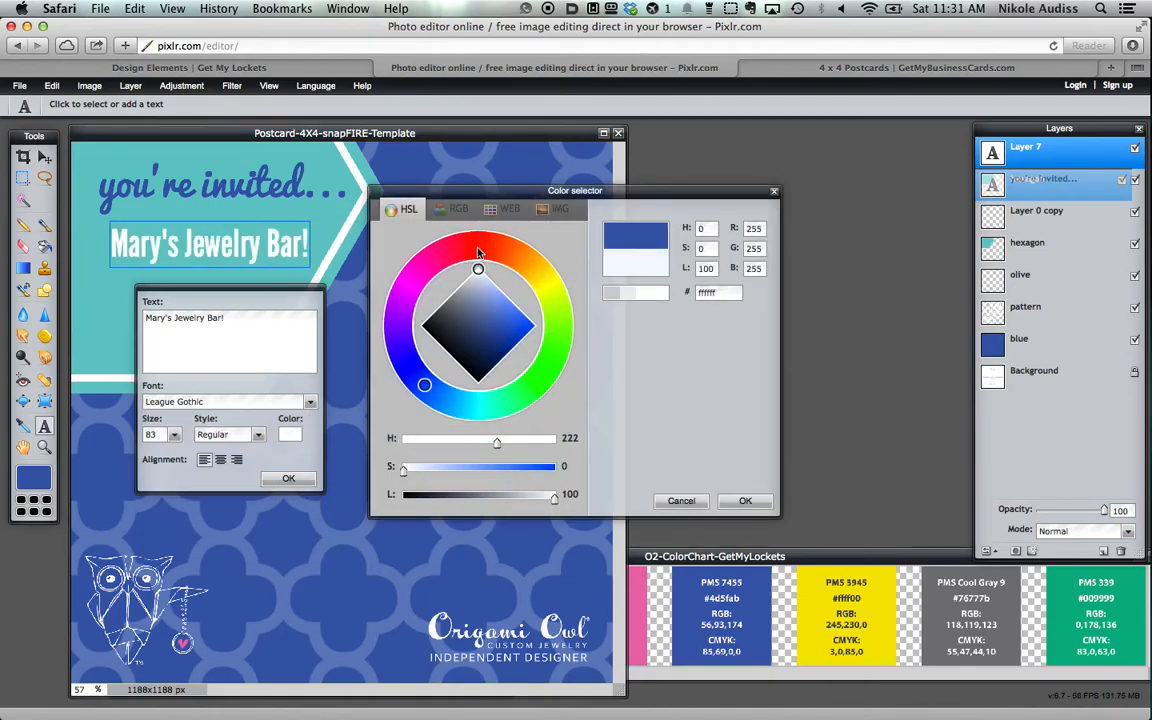
click(743, 500)
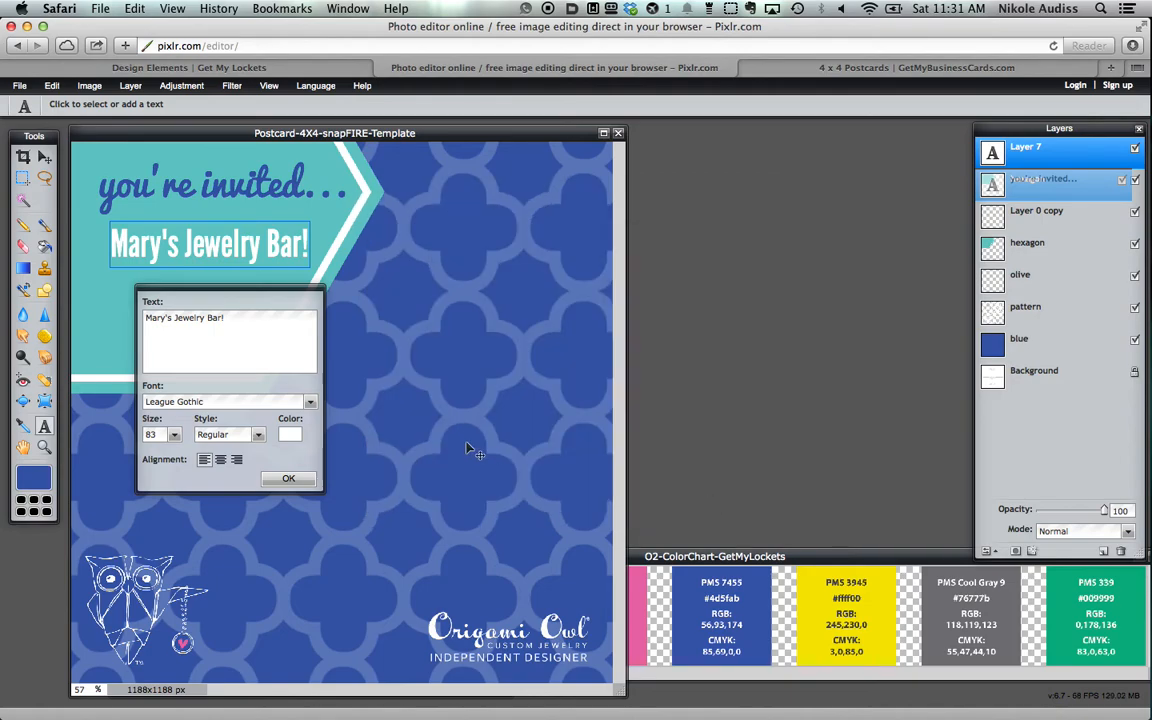
click(288, 478)
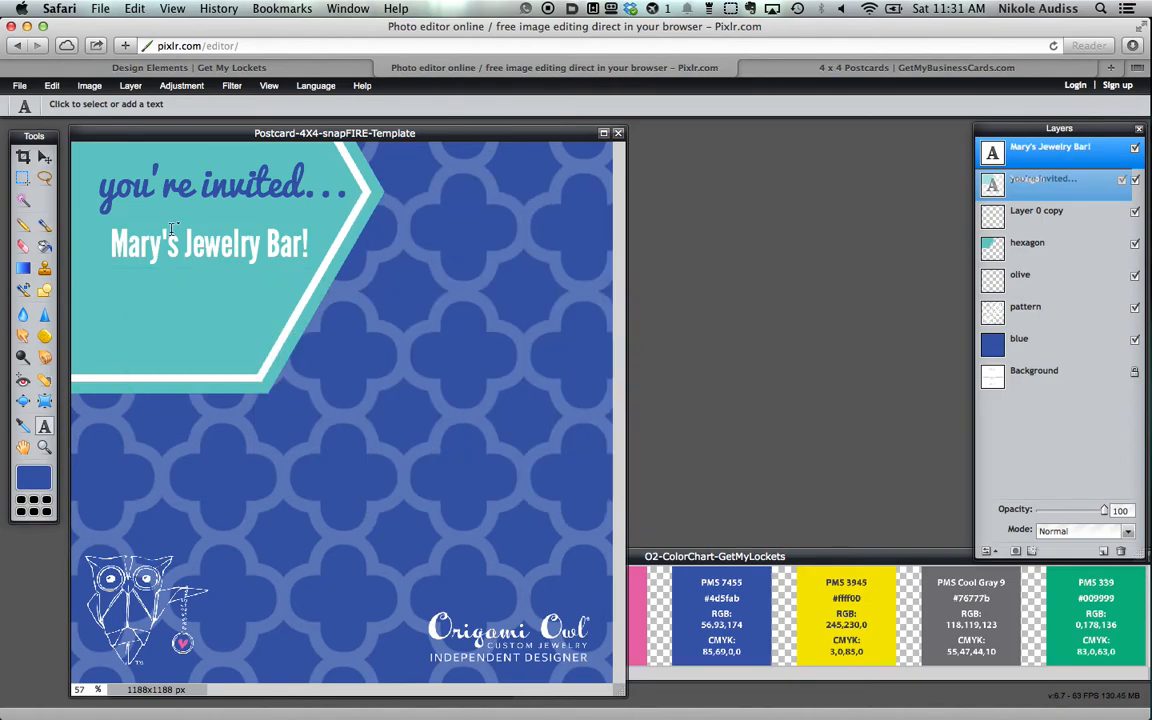
click(46, 158)
mouse_move(227, 252)
mouse_down()
mouse_move(222, 236)
mouse_move(215, 260)
mouse_move(217, 215)
mouse_move(219, 250)
mouse_up()
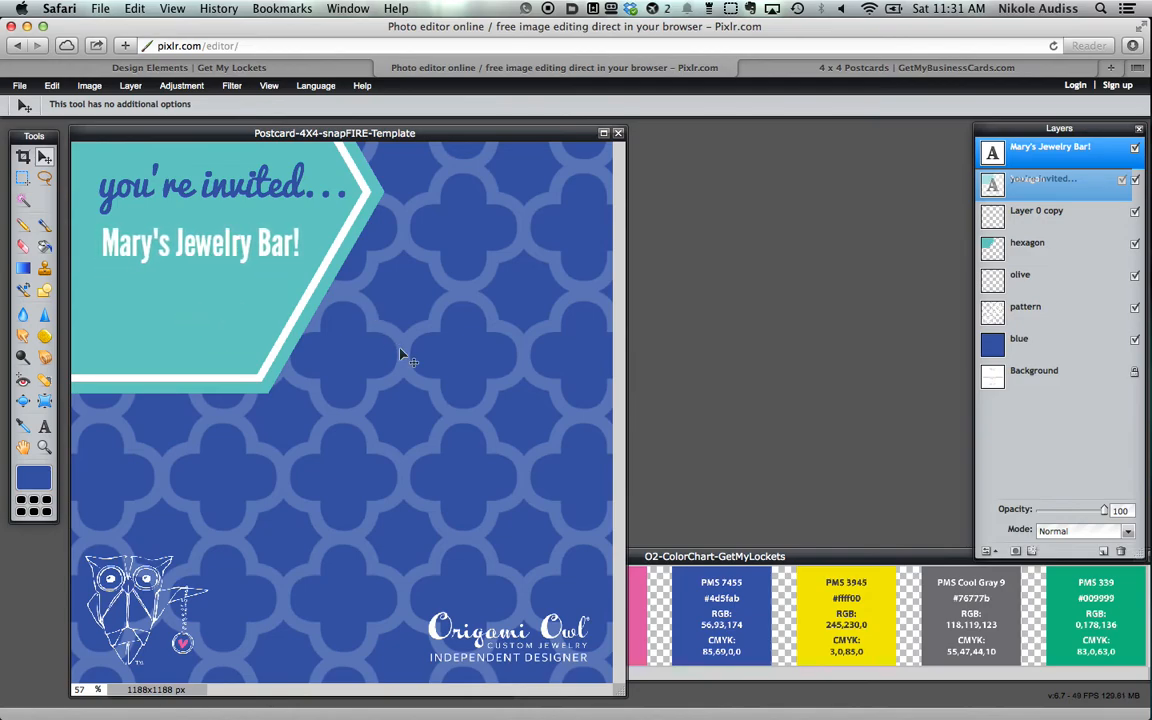